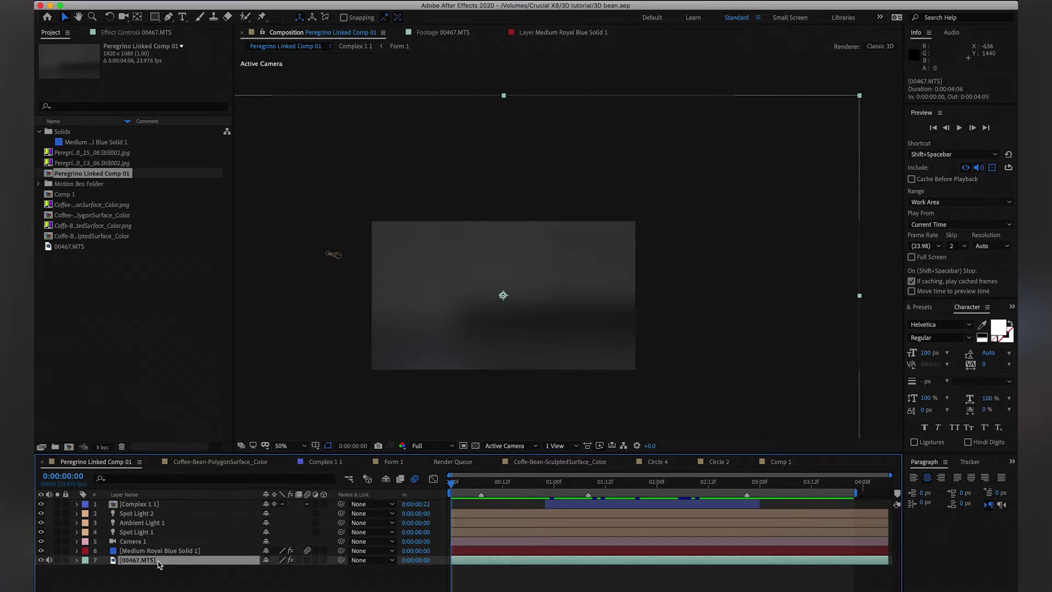
# - Show the Element effect on Medium Royal Blue Solid 1 and play the bean particle comp
pyautogui.click(164, 542)
pyautogui.click(164, 550)
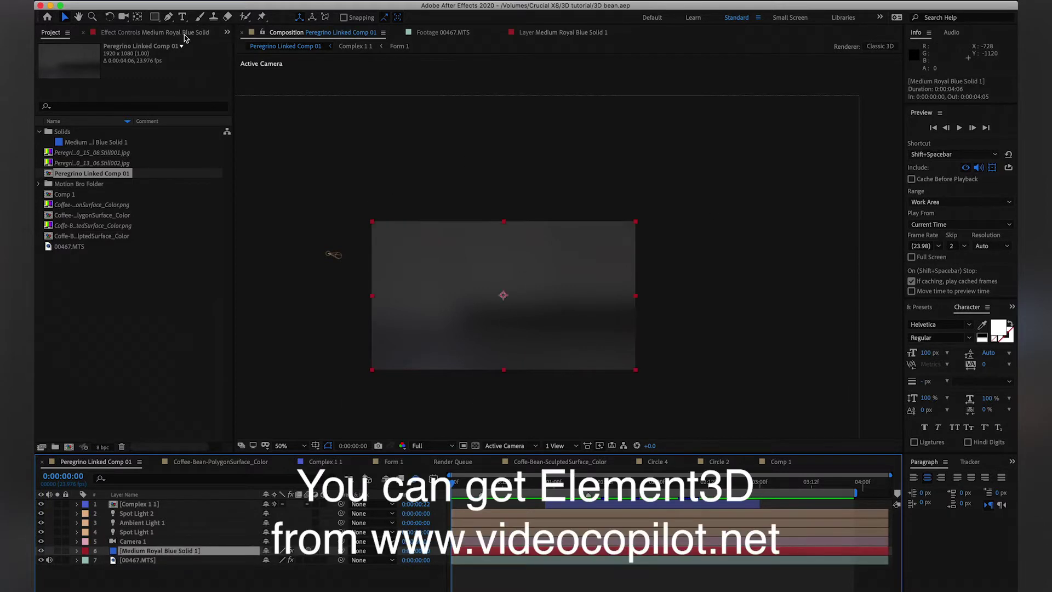
pyautogui.click(148, 32)
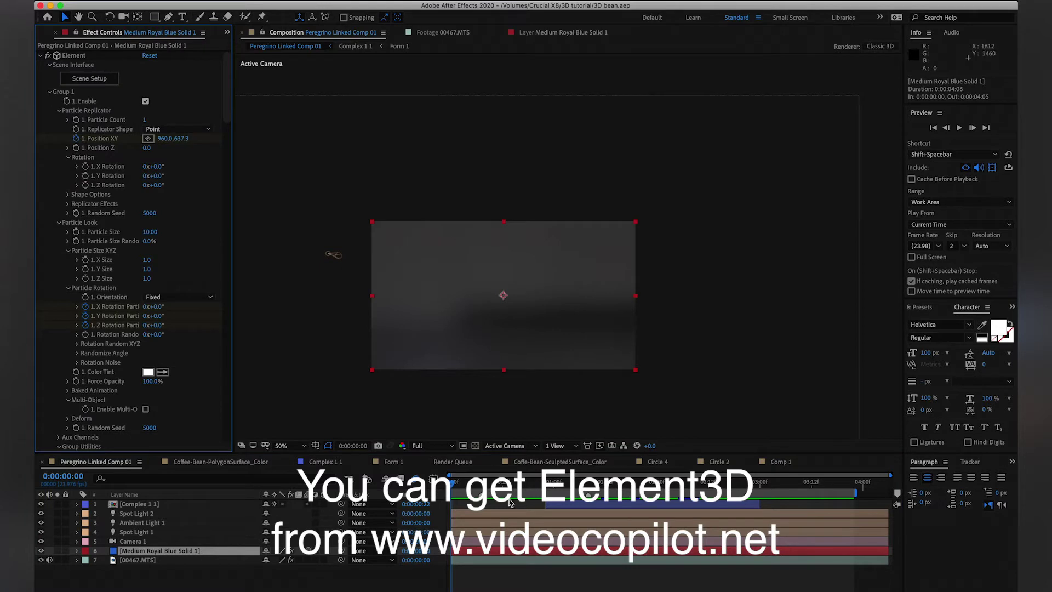
pyautogui.click(465, 485)
pyautogui.press('space')
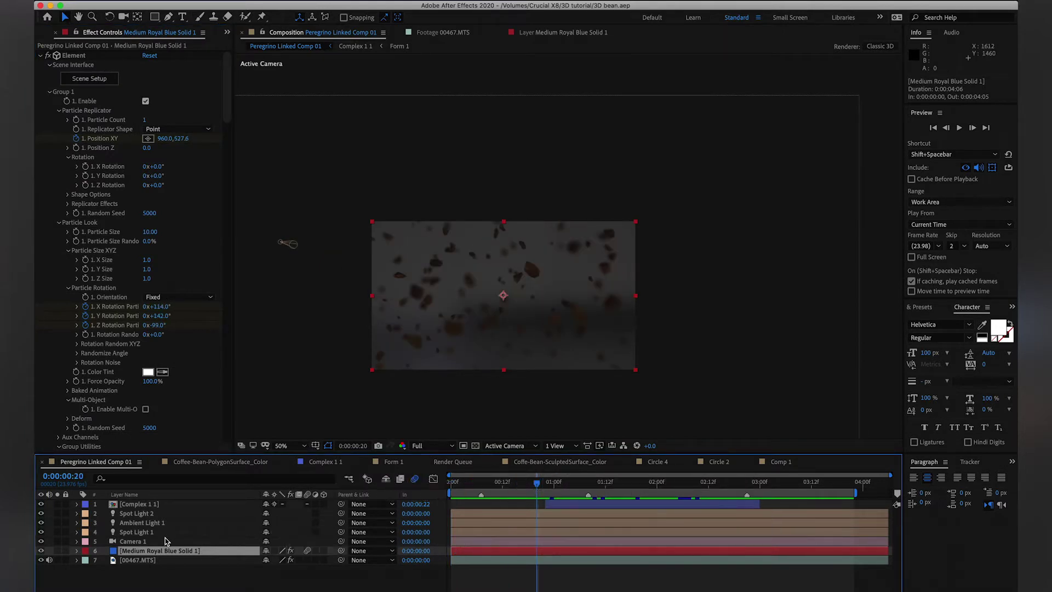
# - Review the camera, lights and Complex 1 1 HUD layers, then select 00467.MTS in Comp 1
pyautogui.click(165, 542)
pyautogui.click(146, 533)
pyautogui.keyDown('shift'); pyautogui.click(153, 514); pyautogui.keyUp('shift')
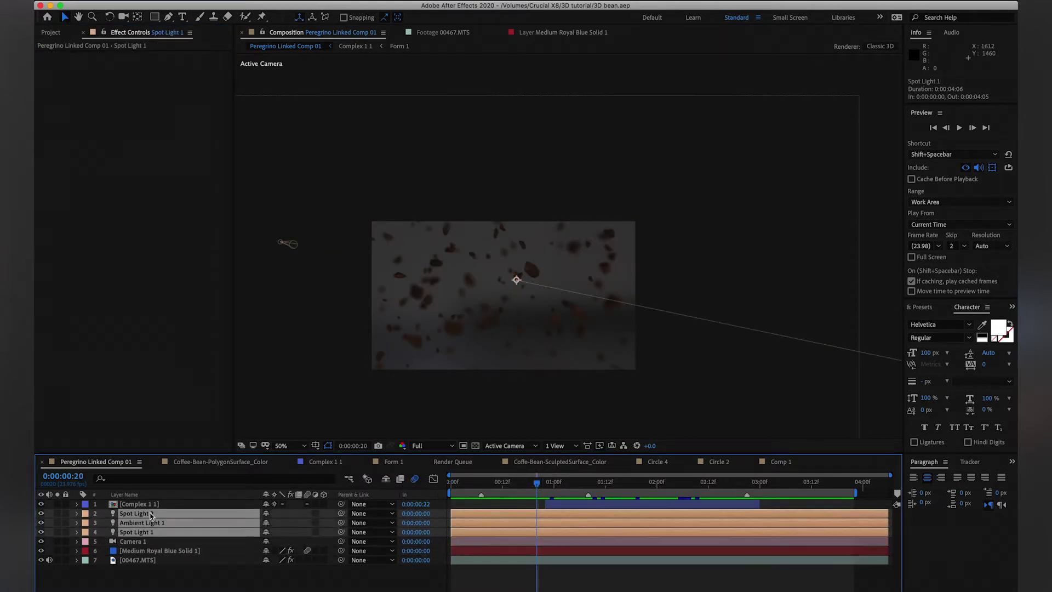
pyautogui.click(131, 505)
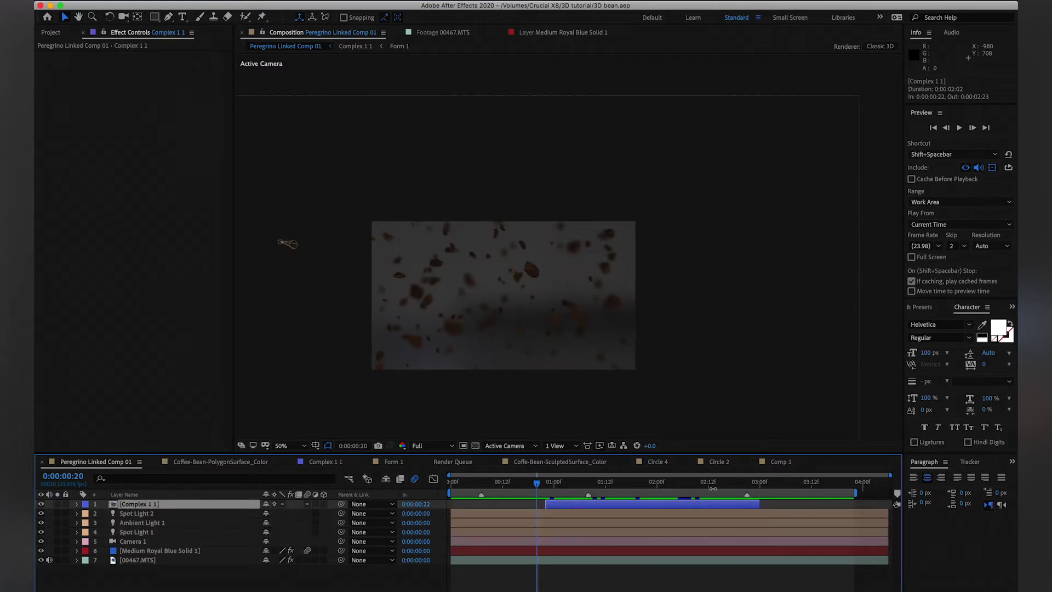
pyautogui.press('space')
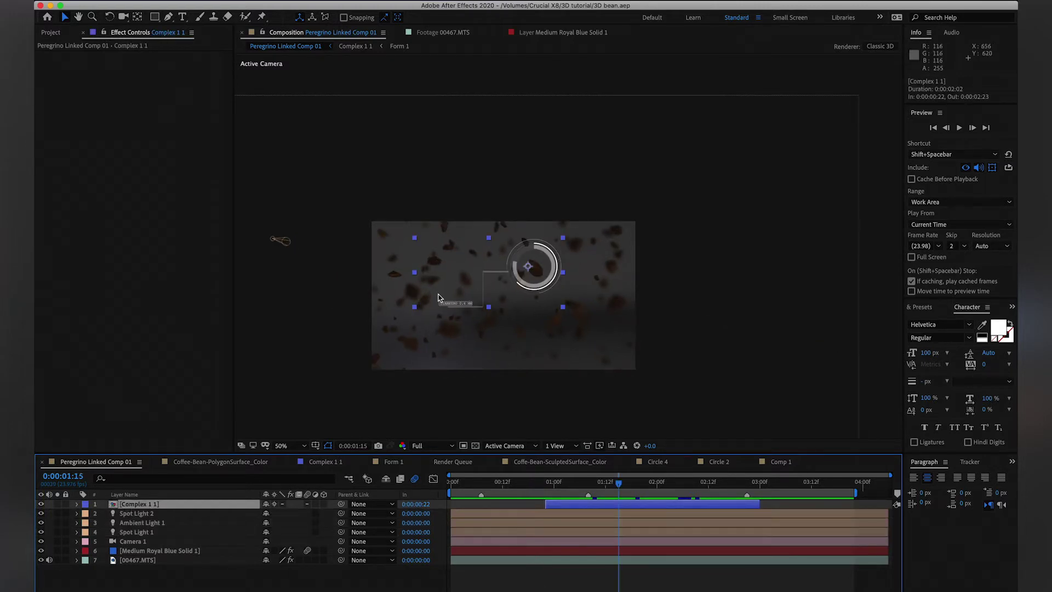
pyautogui.click(782, 465)
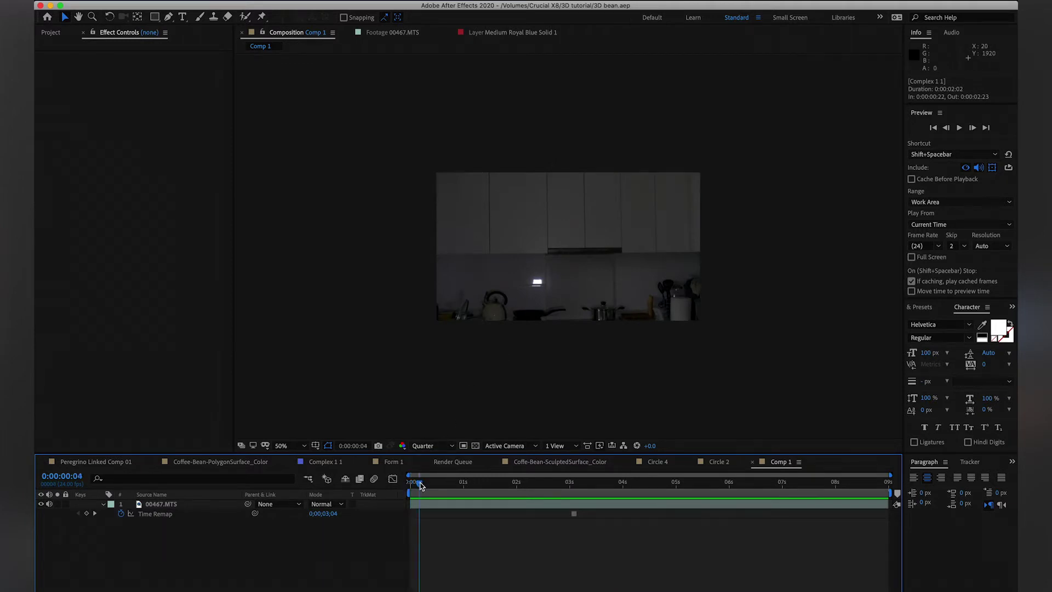
pyautogui.click(490, 500)
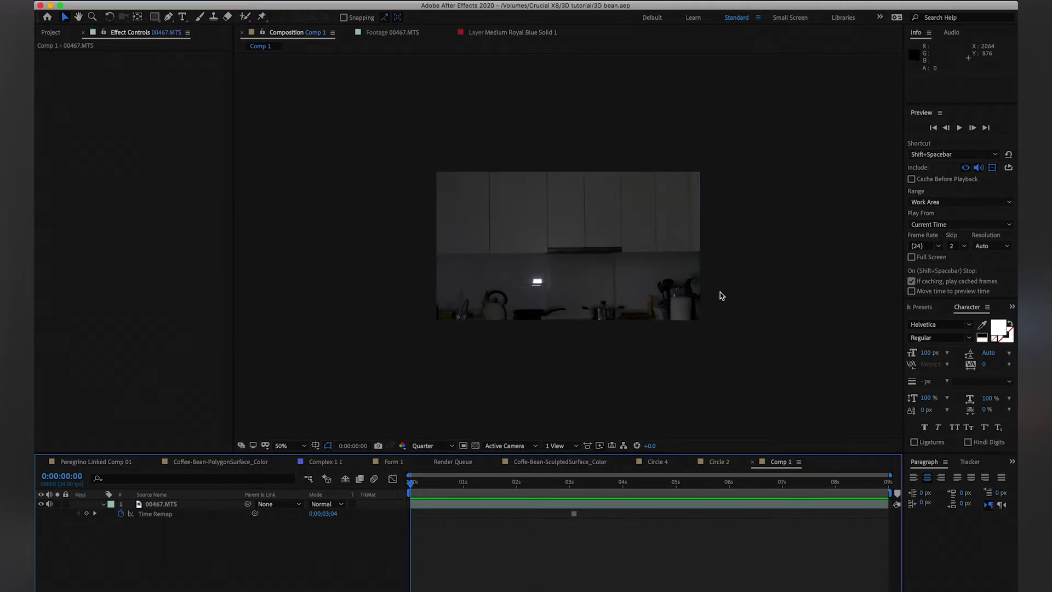
# - Open Cinema 4D's import dialog, then browse the CGTrader Coffee bean page noting its $10.50 price
pyautogui.press('super+i')
pyautogui.press('super+Tab')
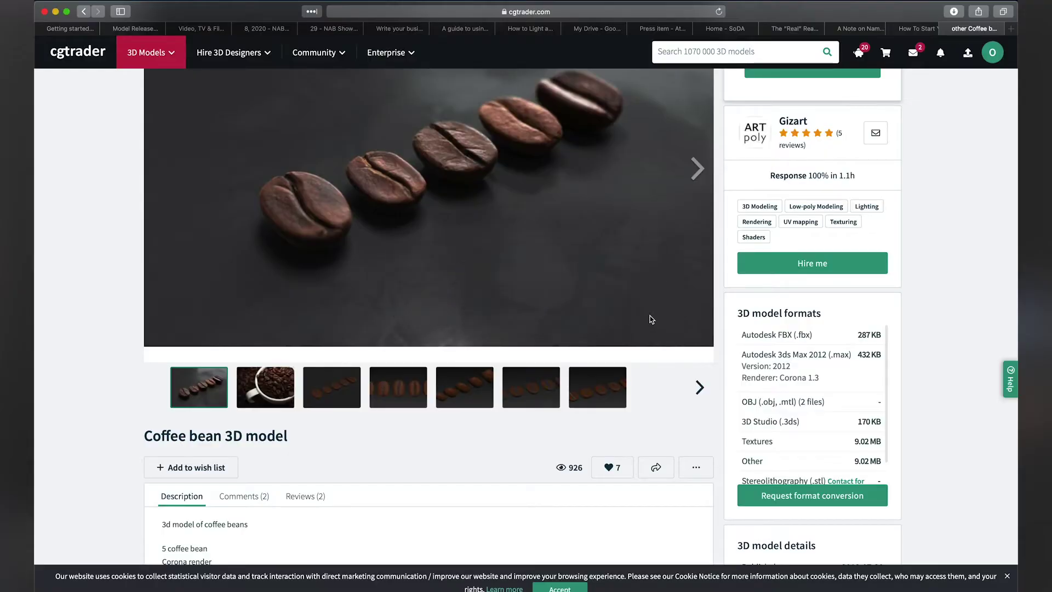
pyautogui.scroll(5, 558, 241)
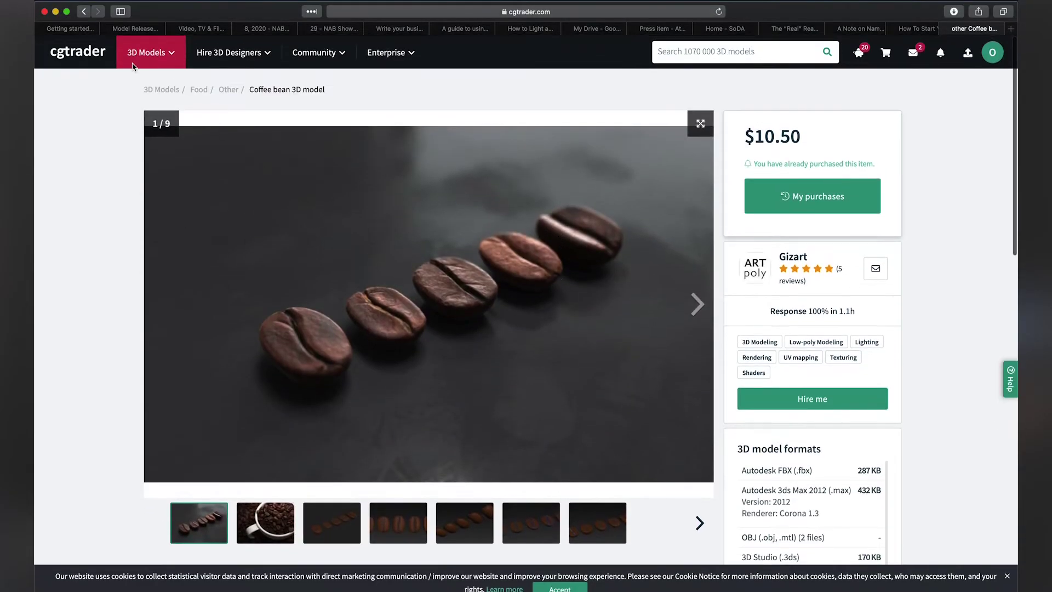
pyautogui.moveTo(125, 64)
pyautogui.scroll(-4, 423, 312)
pyautogui.scroll(4, 422, 312)
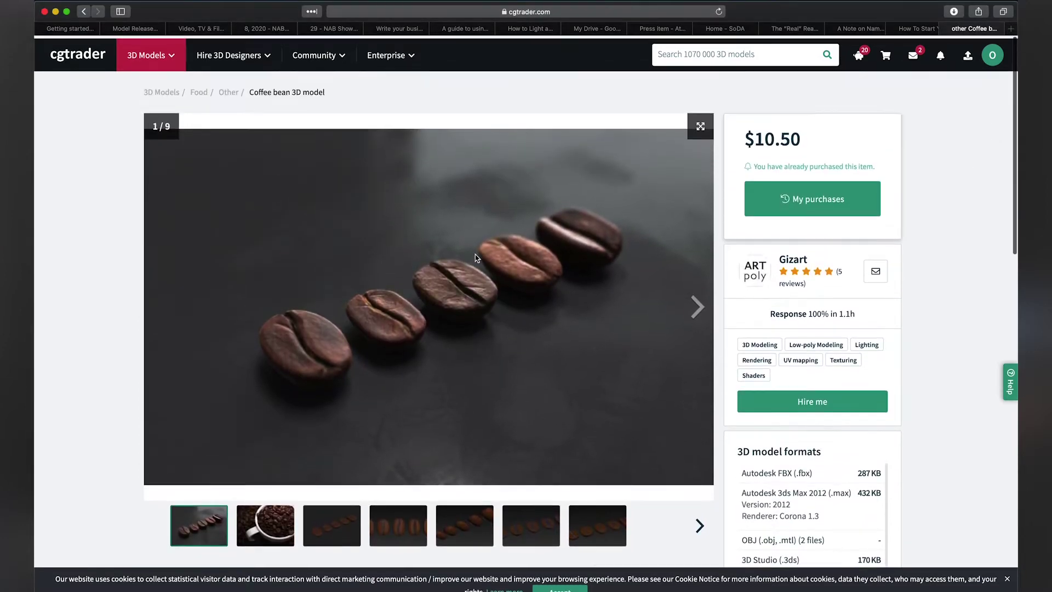
pyautogui.doubleClick(772, 136)
pyautogui.click(807, 142)
pyautogui.scroll(-3, 371, 325)
pyautogui.scroll(-1, 372, 325)
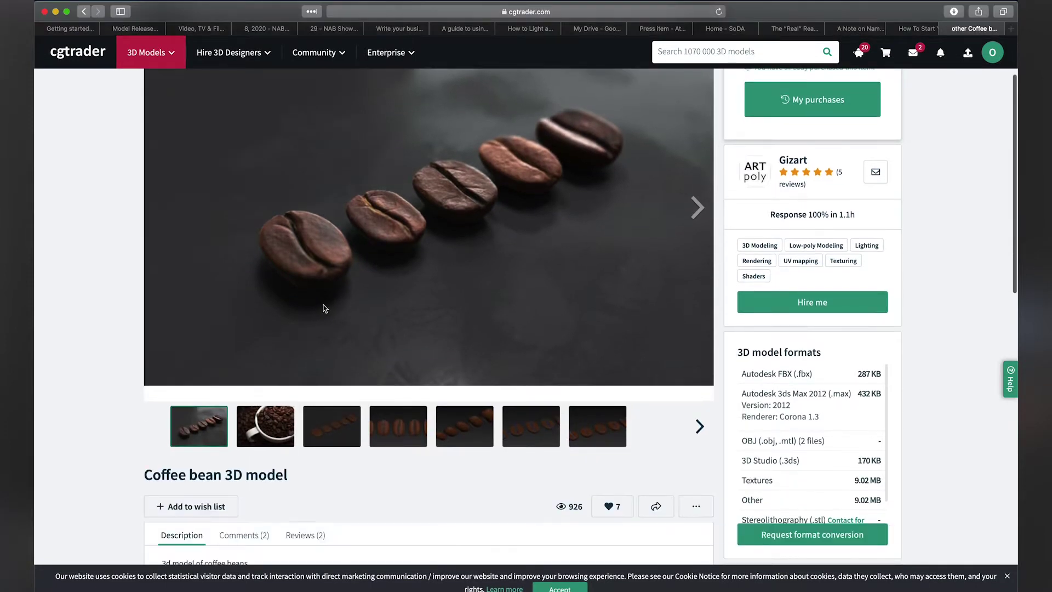
pyautogui.scroll(3, 237, 473)
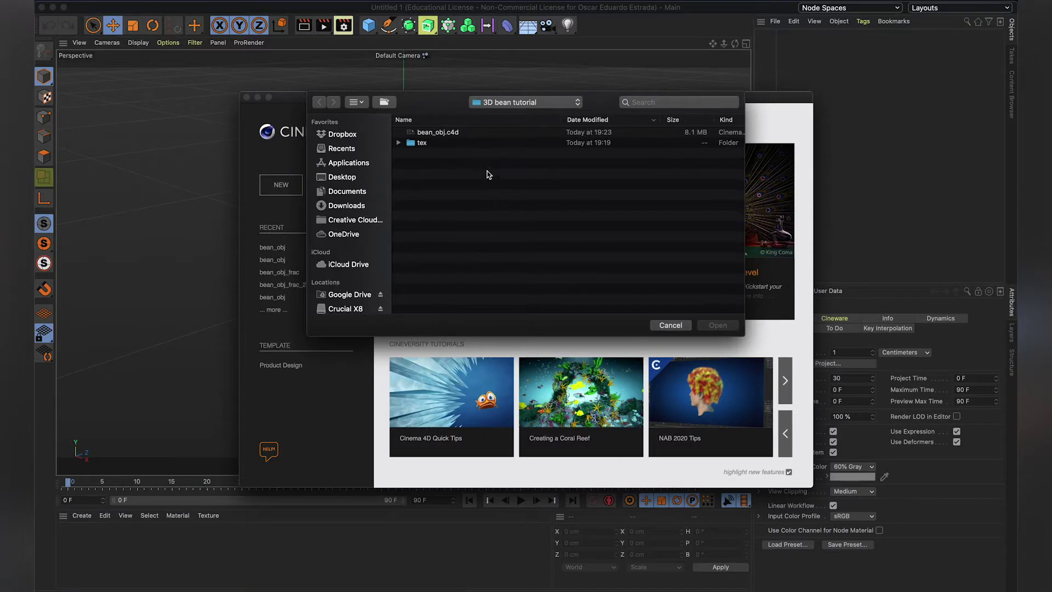
# - Import bean_obj.obj from the beans_obj folder with Splitting set to Split Polygon Groups
pyautogui.press('super+Up')
pyautogui.click(518, 154)
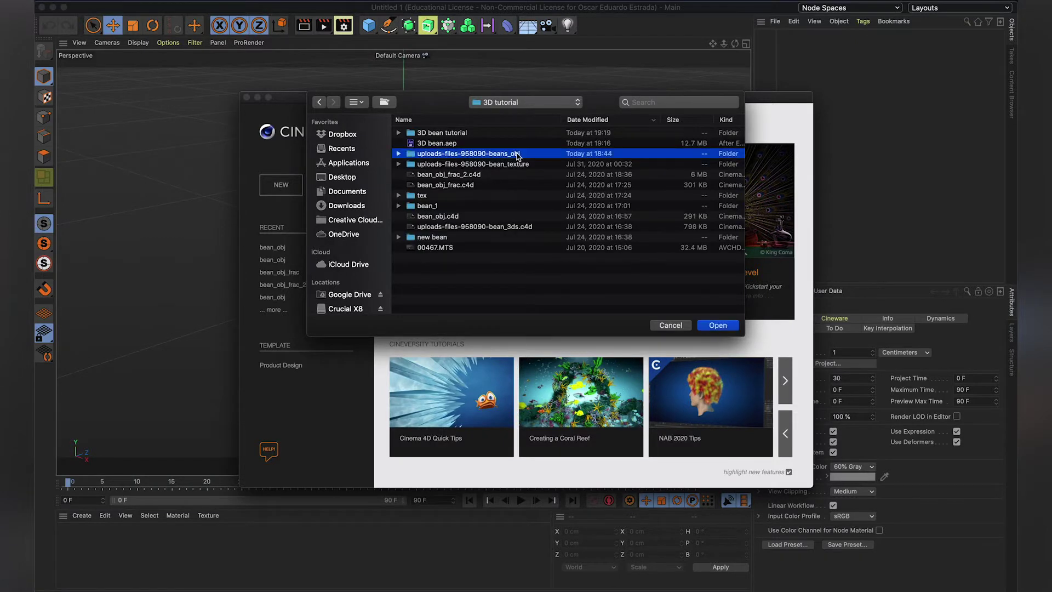
pyautogui.doubleClick(518, 155)
pyautogui.click(459, 165)
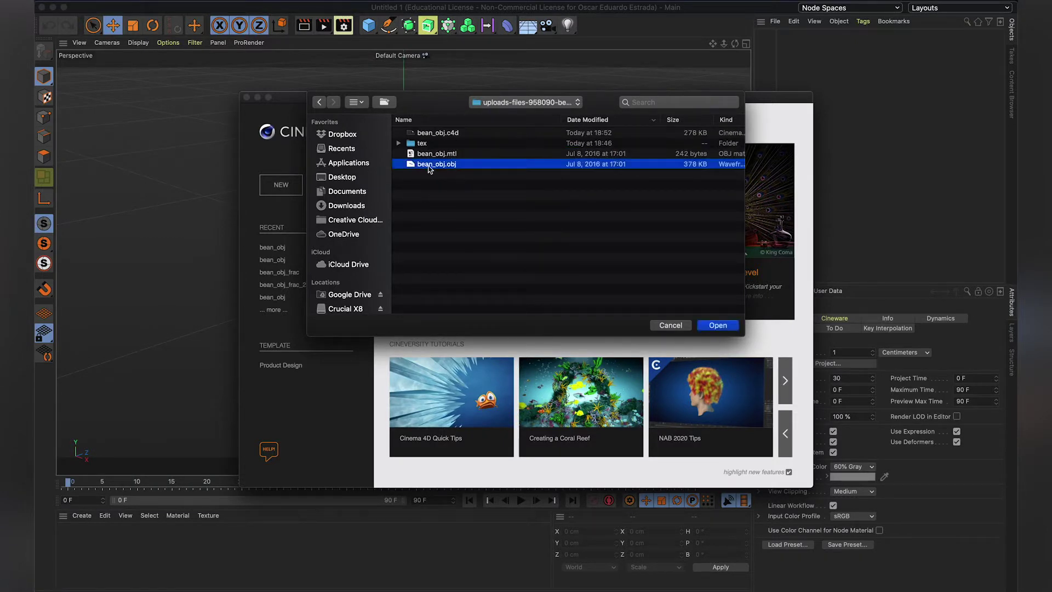
pyautogui.click(708, 325)
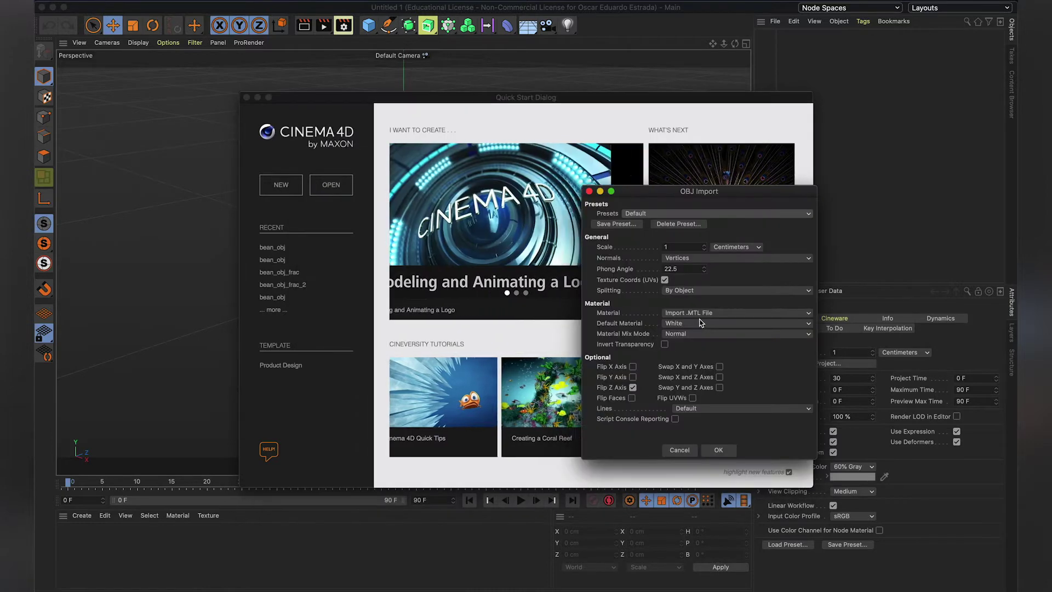
pyautogui.click(685, 290)
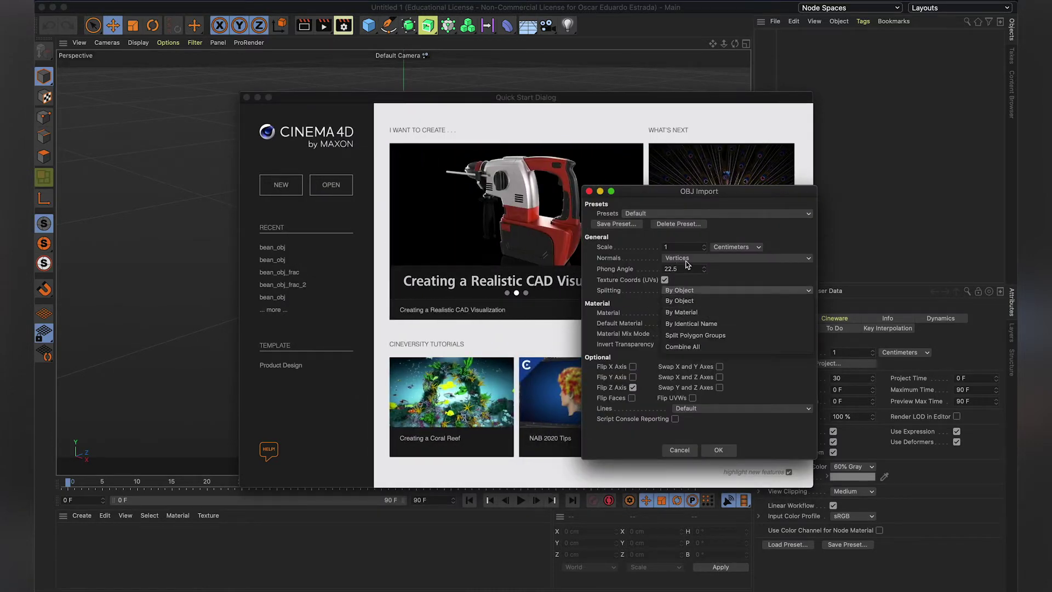
pyautogui.click(698, 335)
pyautogui.click(719, 450)
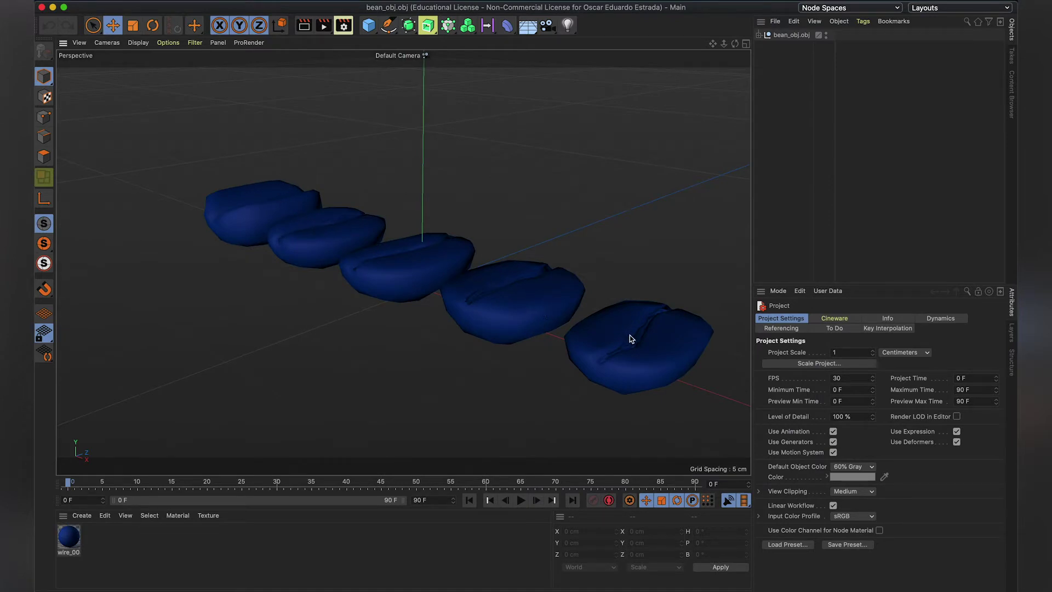
# - Delete Bean_02 through Bean_05, keeping Bean_01, and save the scene as bean_obj.c4d
pyautogui.click(757, 35)
pyautogui.click(792, 57)
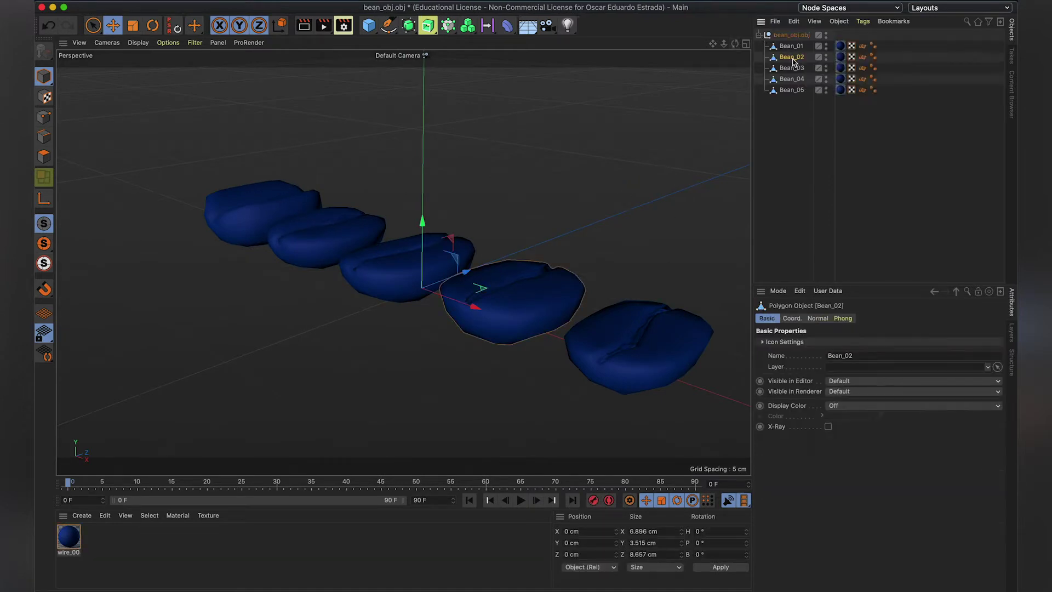
pyautogui.keyDown('shift'); pyautogui.click(795, 91); pyautogui.keyUp('shift')
pyautogui.press('Delete')
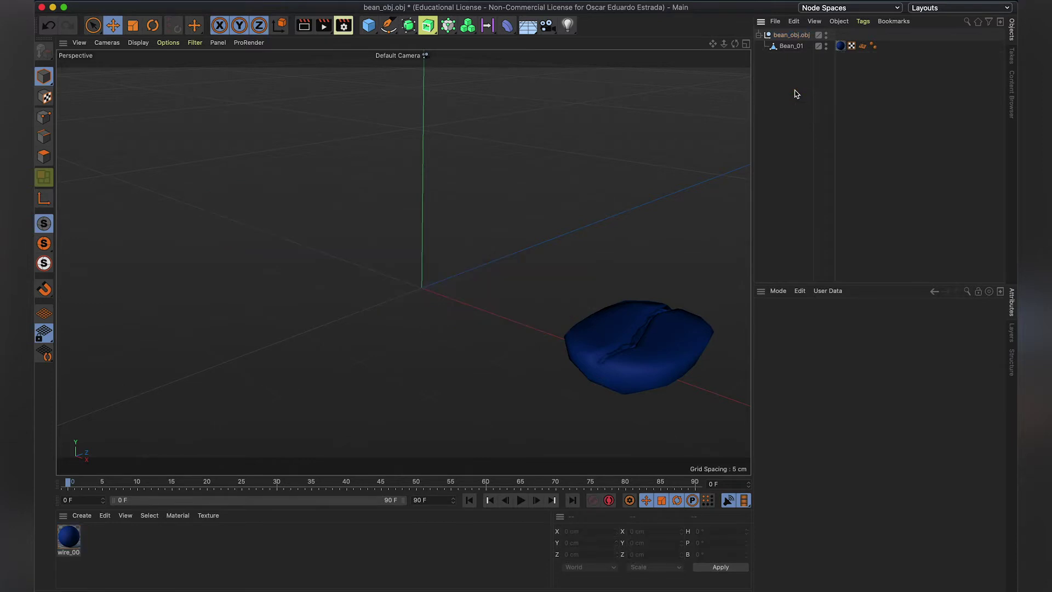
pyautogui.click(123, 1)
pyautogui.click(167, 116)
pyautogui.click(634, 348)
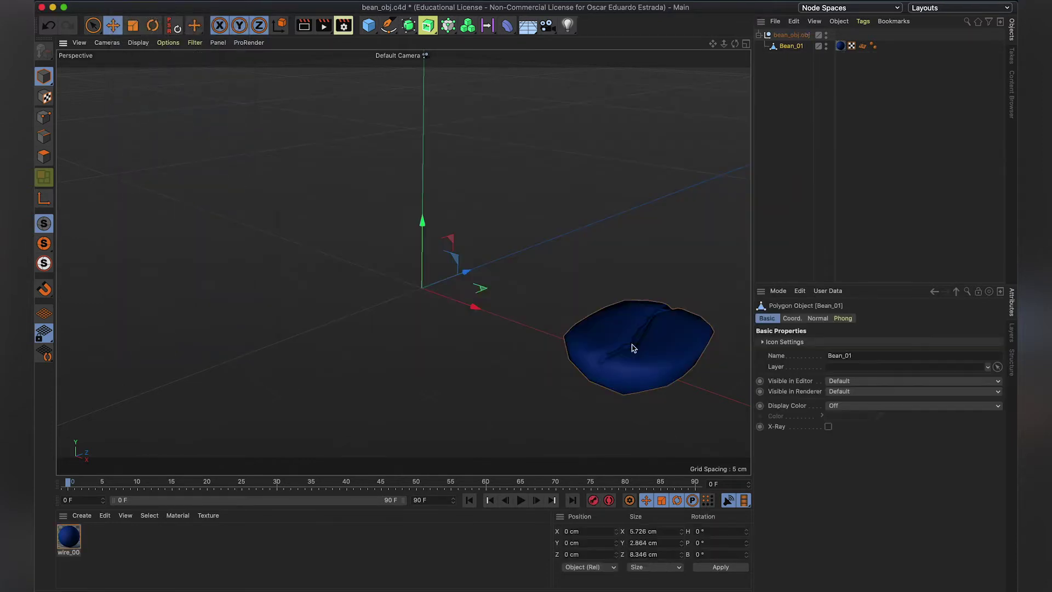
# - Load bean_dif.jpg as the bean material's Color texture, copying it into the project
pyautogui.doubleClick(78, 542)
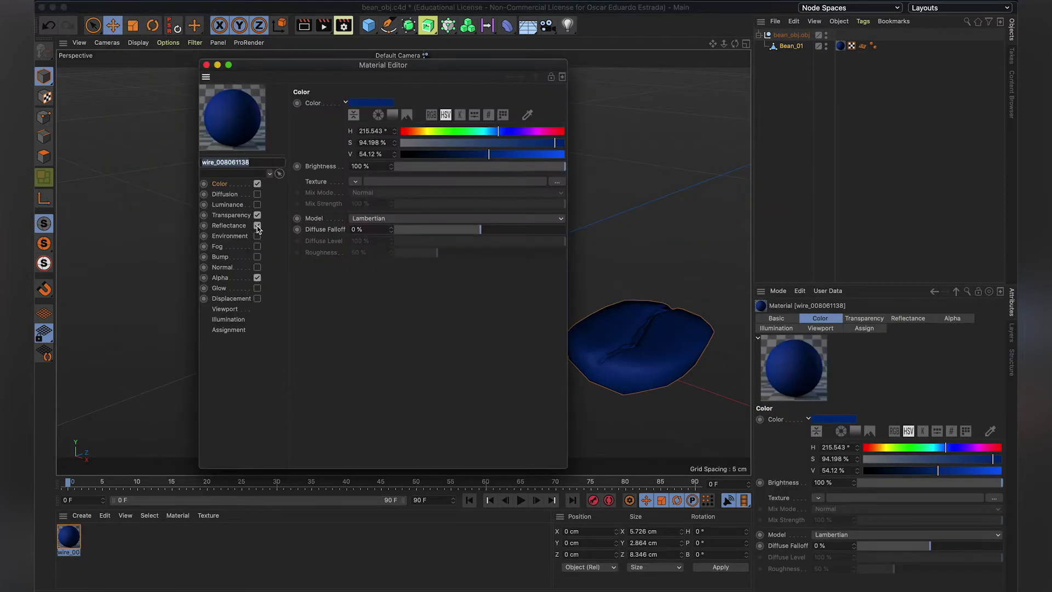
pyautogui.click(557, 181)
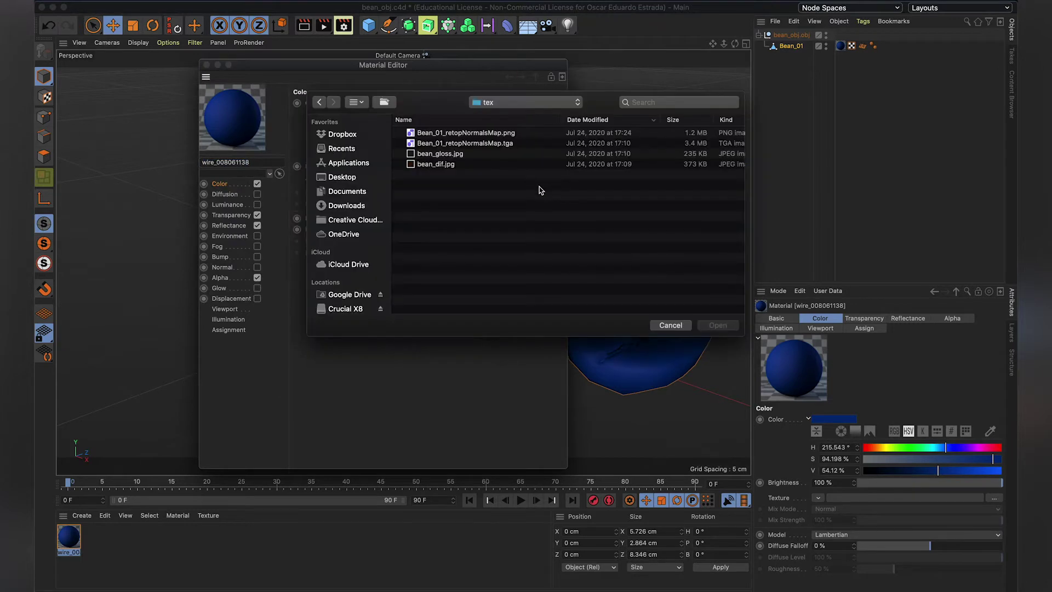
pyautogui.doubleClick(437, 165)
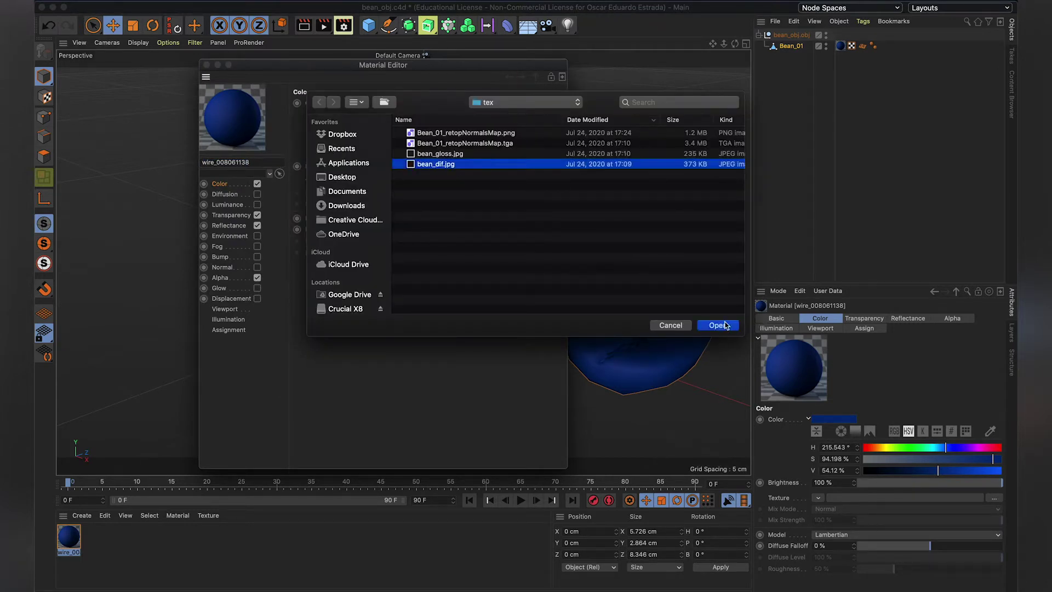
pyautogui.click(557, 211)
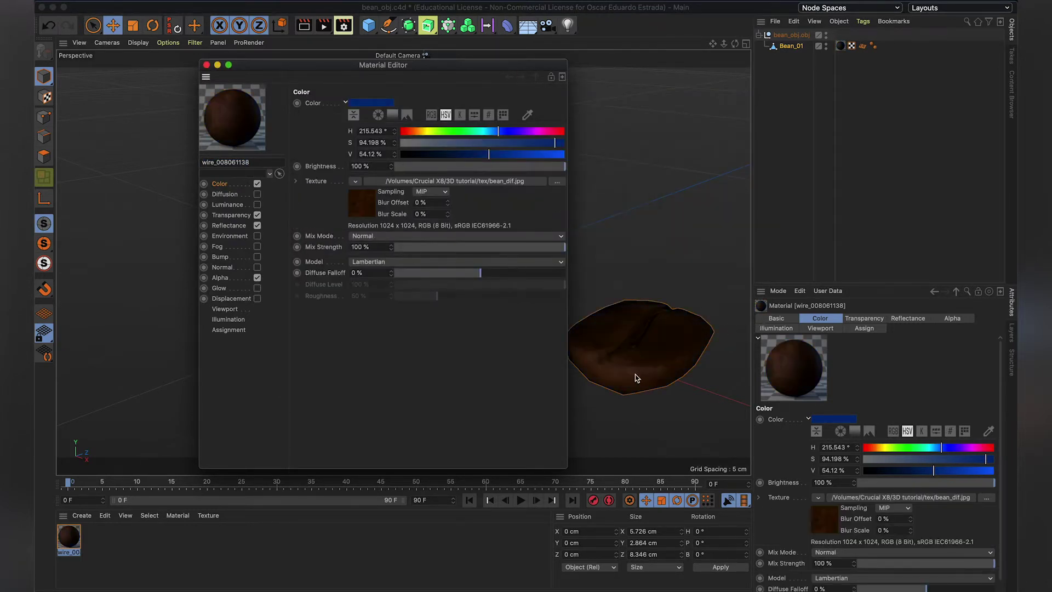
# - Load a texture image into the material's Reflectance layer, copying it into the project
pyautogui.click(229, 226)
pyautogui.click(552, 317)
pyautogui.doubleClick(461, 154)
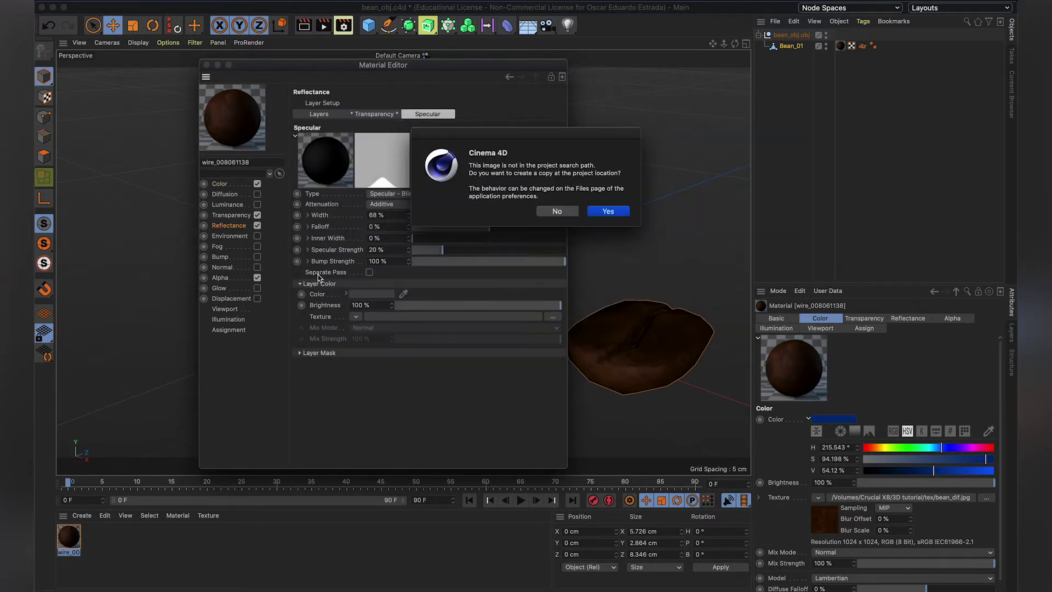
pyautogui.click(557, 211)
# - Enable the material's Normal channel and load the normals map PNG
pyautogui.click(257, 266)
pyautogui.click(556, 175)
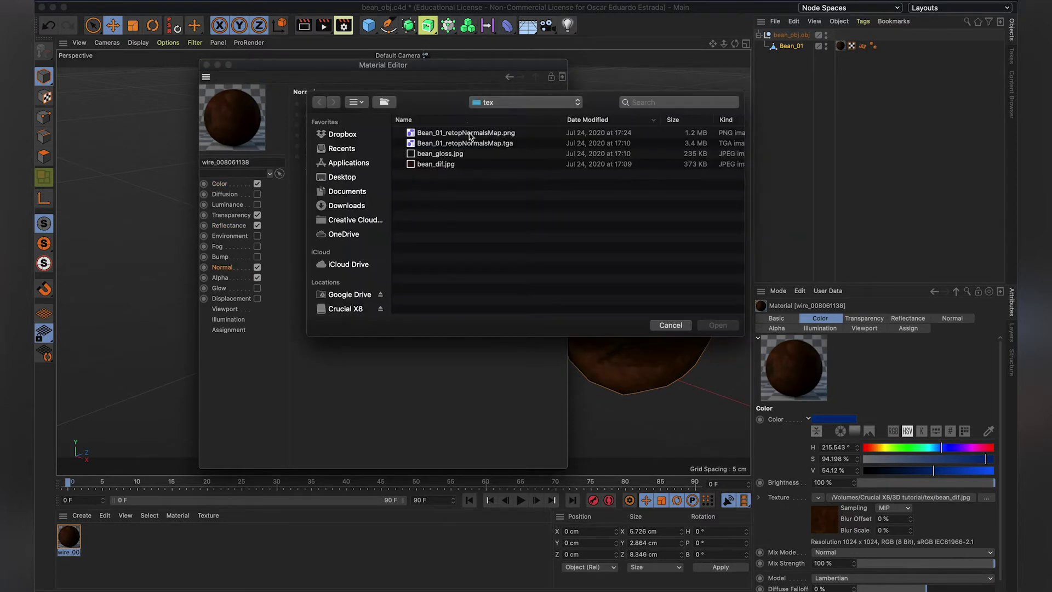
pyautogui.doubleClick(469, 136)
pyautogui.click(206, 65)
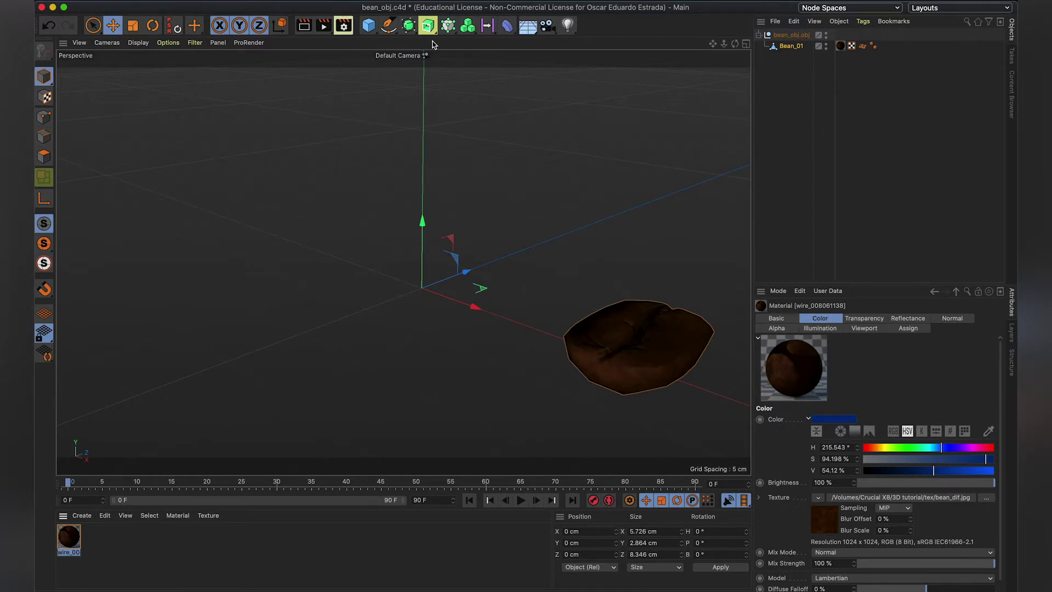
# - Add a Voronoi Fracture from the MoGraph menu and place bean_obj.obj inside it
pyautogui.click(413, 32)
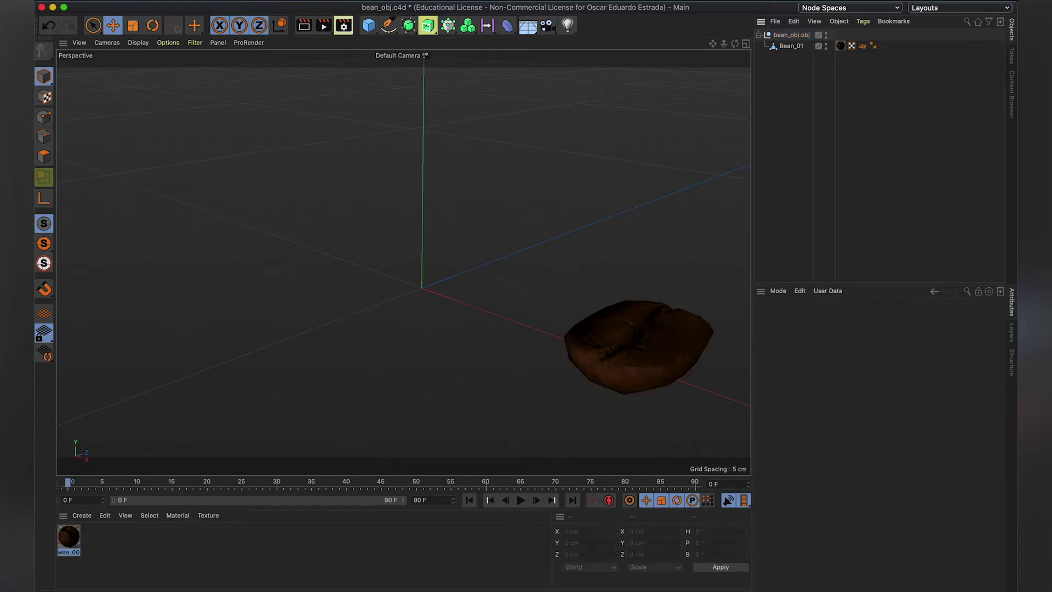
pyautogui.moveTo(447, 28); pyautogui.dragTo(497, 70)
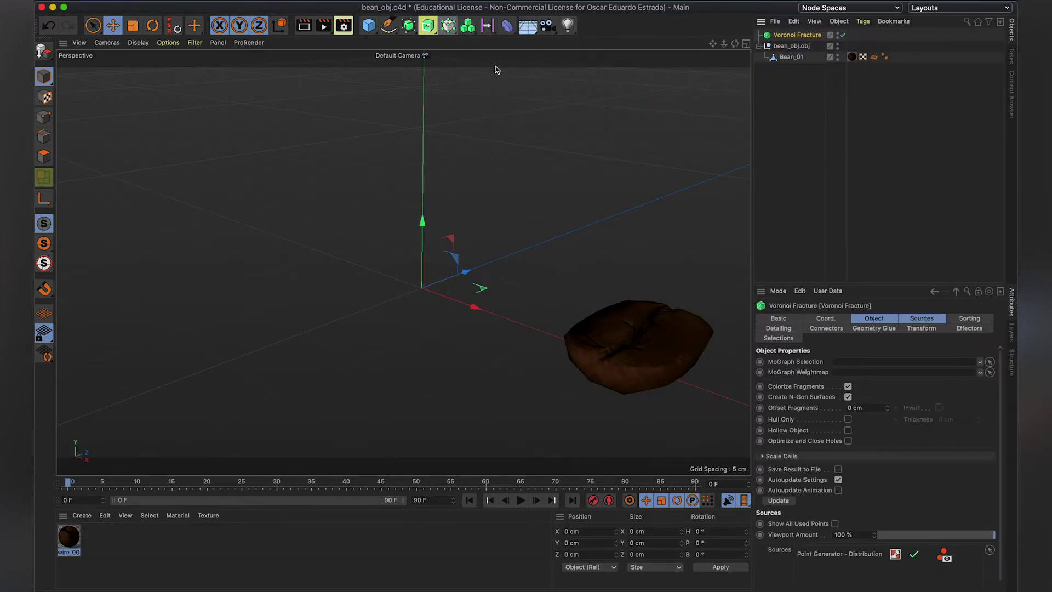
pyautogui.click(798, 45)
pyautogui.moveTo(773, 54); pyautogui.dragTo(800, 39)
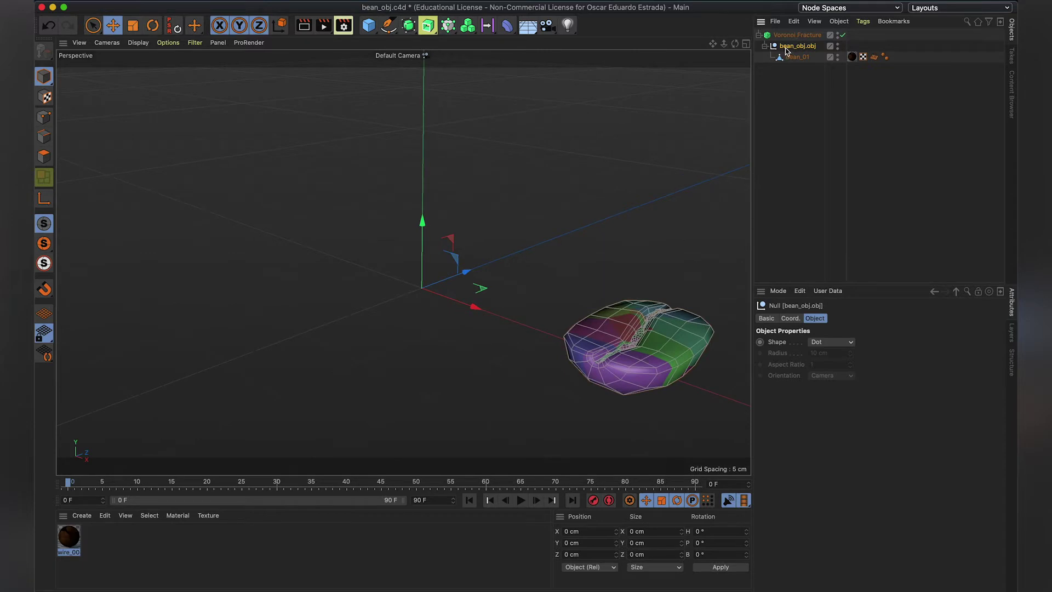
# - Reselect the bean_obj.obj group and frame the view closer on the fractured bean
pyautogui.press('h')
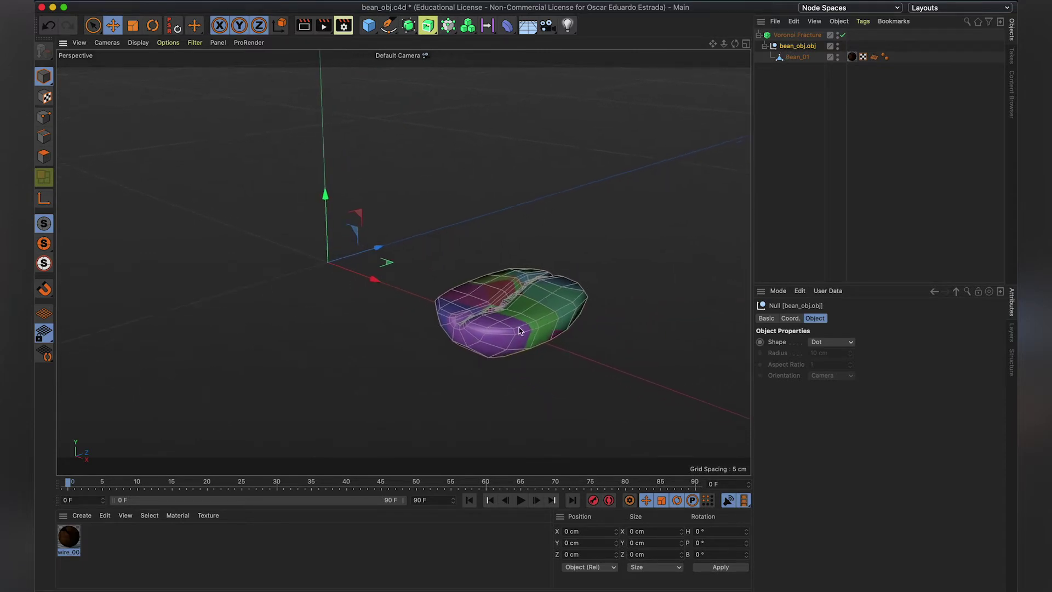
pyautogui.click(775, 182)
pyautogui.click(798, 49)
pyautogui.press('o')
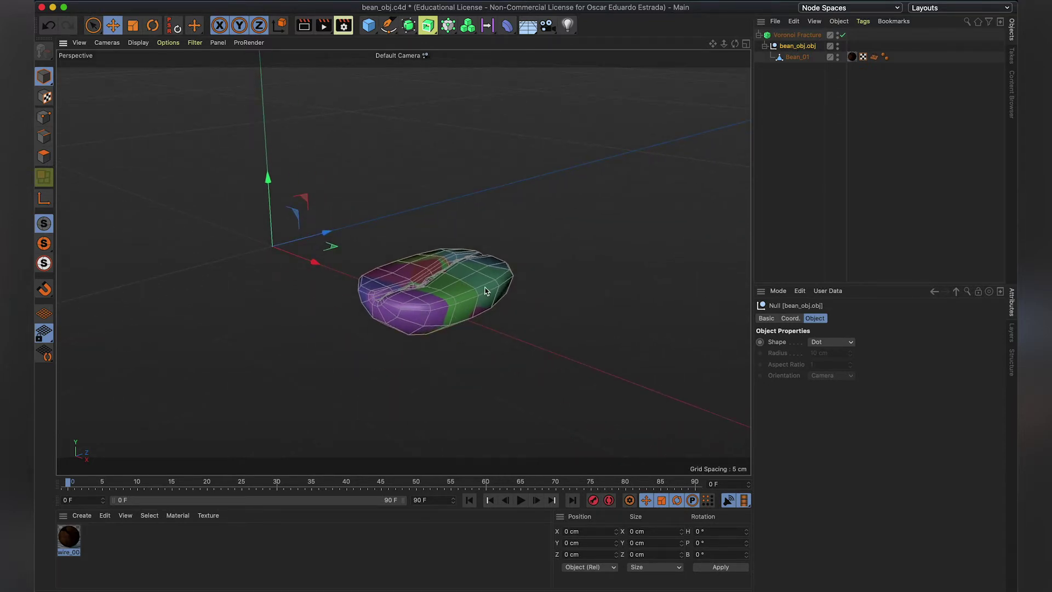
pyautogui.press('o')
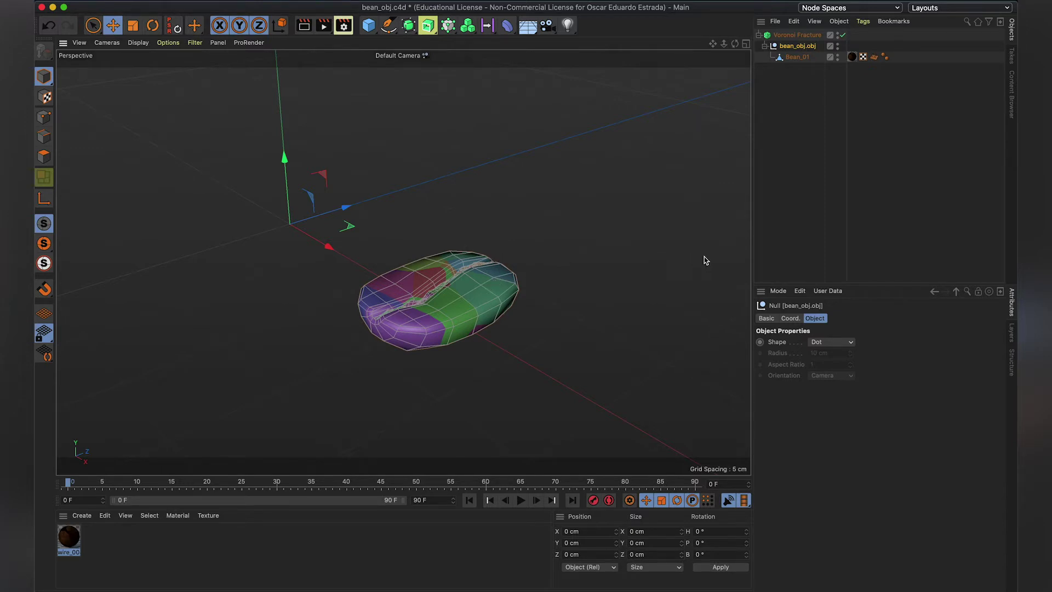
# - Set the Voronoi Fracture Point Generator's Point Amount to 800
pyautogui.click(812, 36)
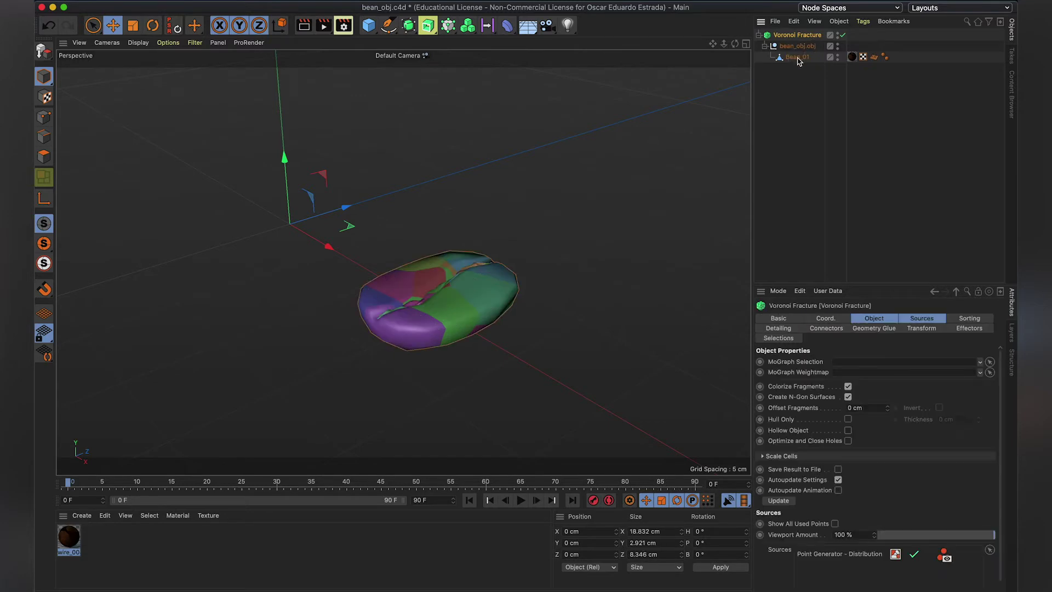
pyautogui.click(799, 58)
pyautogui.click(802, 47)
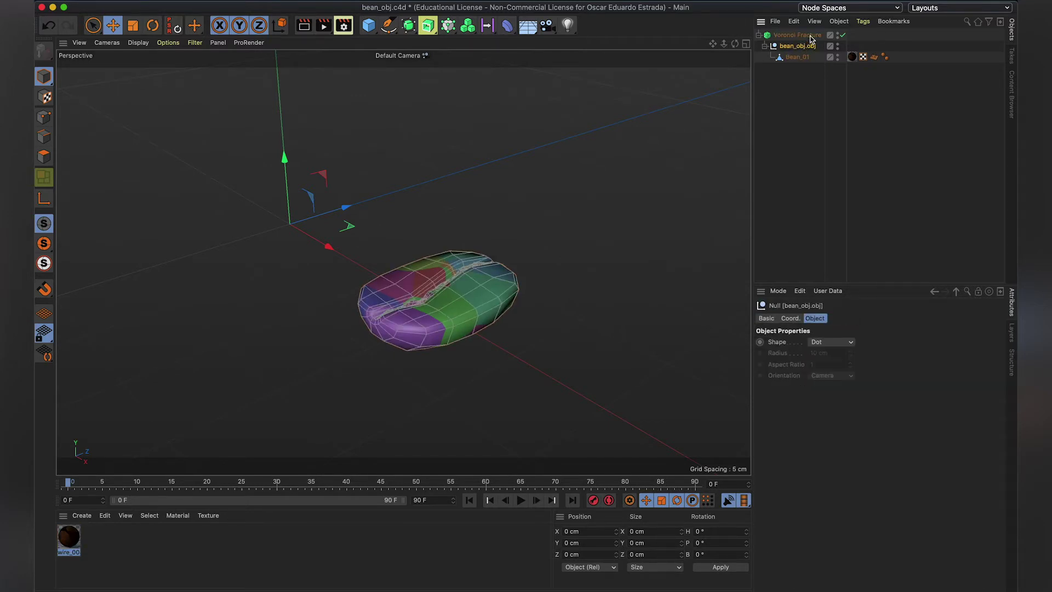
pyautogui.click(812, 36)
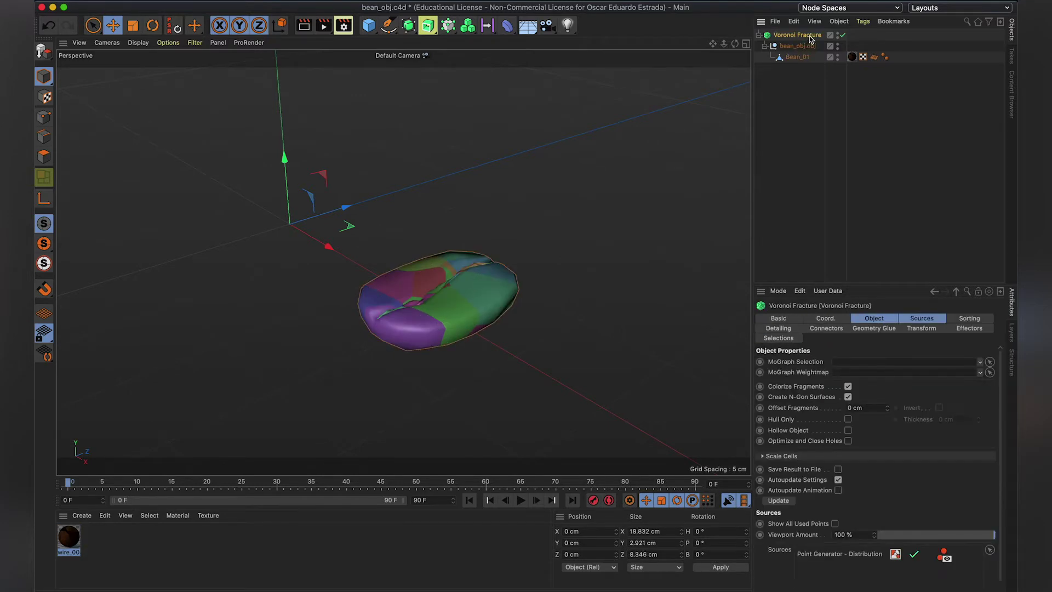
pyautogui.click(931, 320)
pyautogui.click(851, 399)
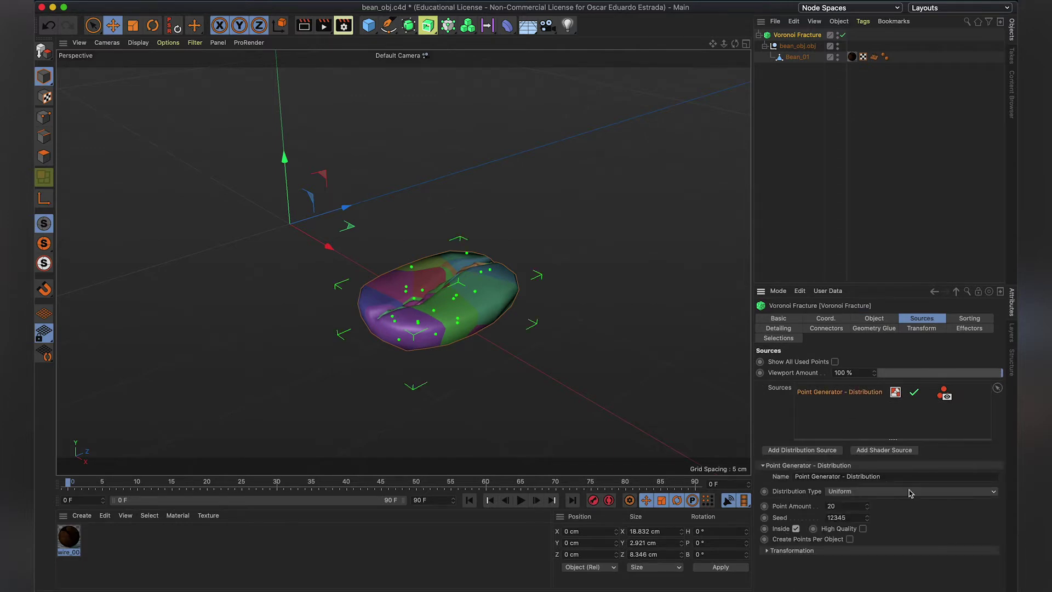
pyautogui.click(837, 507)
pyautogui.write('800')
pyautogui.press('Return')
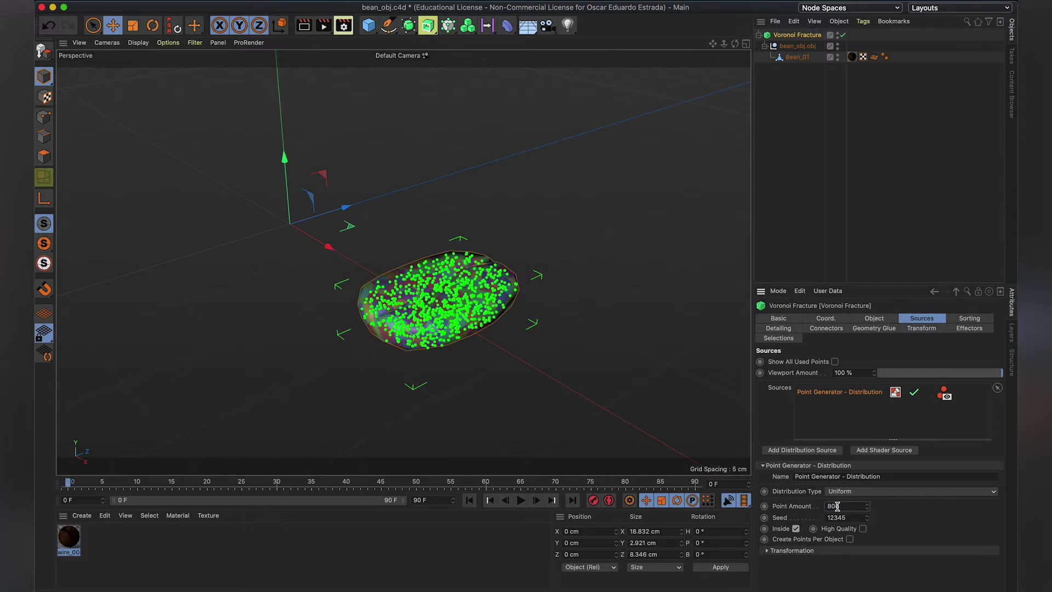
# - Switch the point distribution to Normal with a Standard Deviation of about 0.21
pyautogui.moveTo(329, 346); pyautogui.dragTo(381, 344)
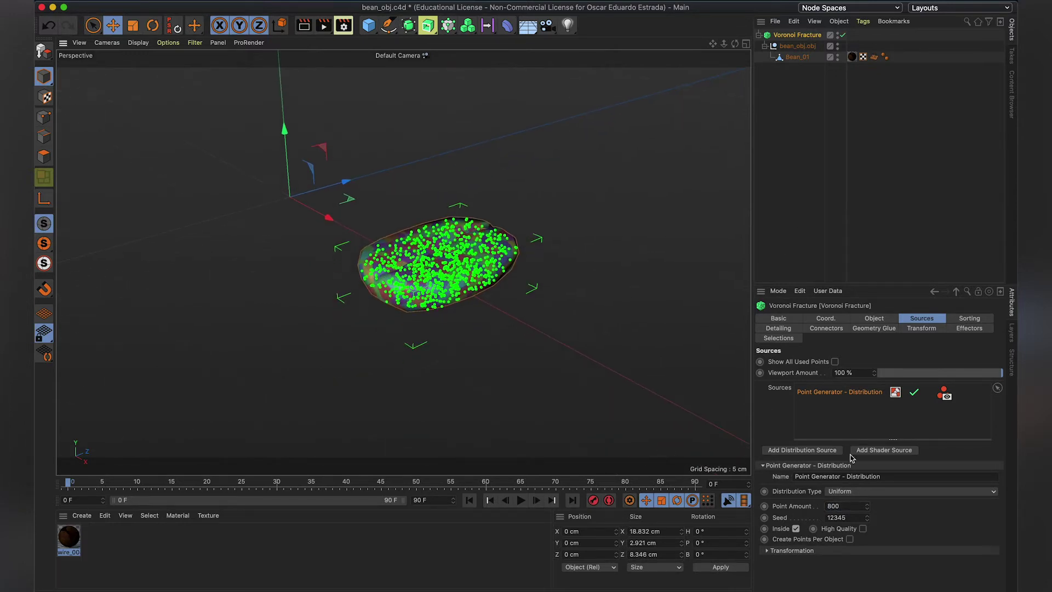
pyautogui.click(880, 492)
pyautogui.click(856, 504)
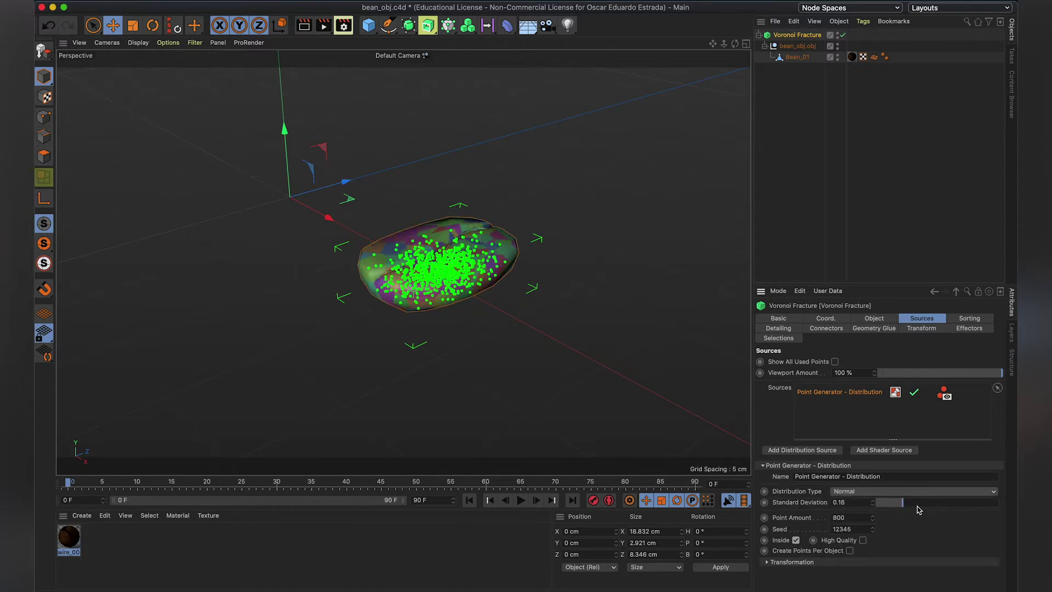
pyautogui.moveTo(906, 505); pyautogui.dragTo(899, 505)
# - Enable the fracture's Outside Faces selection and rename the bean material to Outside Faces
pyautogui.click(780, 339)
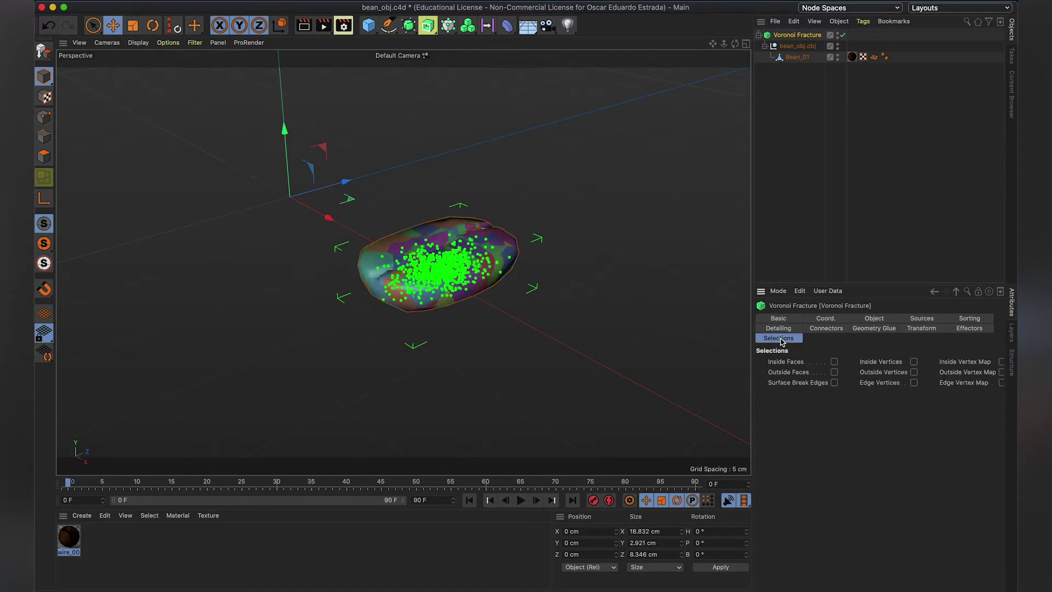
pyautogui.click(834, 372)
pyautogui.click(70, 538)
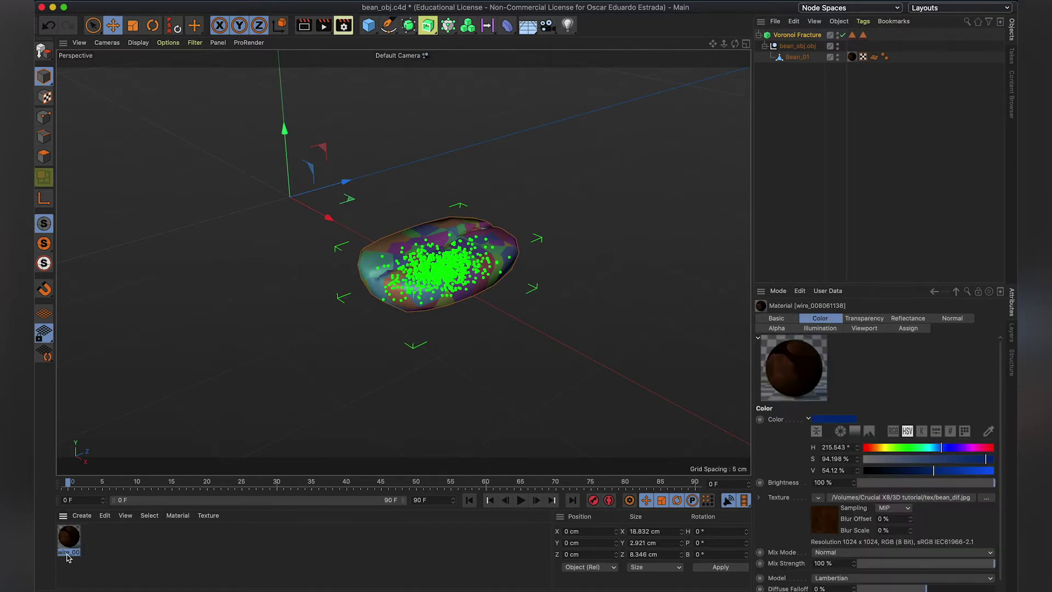
pyautogui.doubleClick(70, 553)
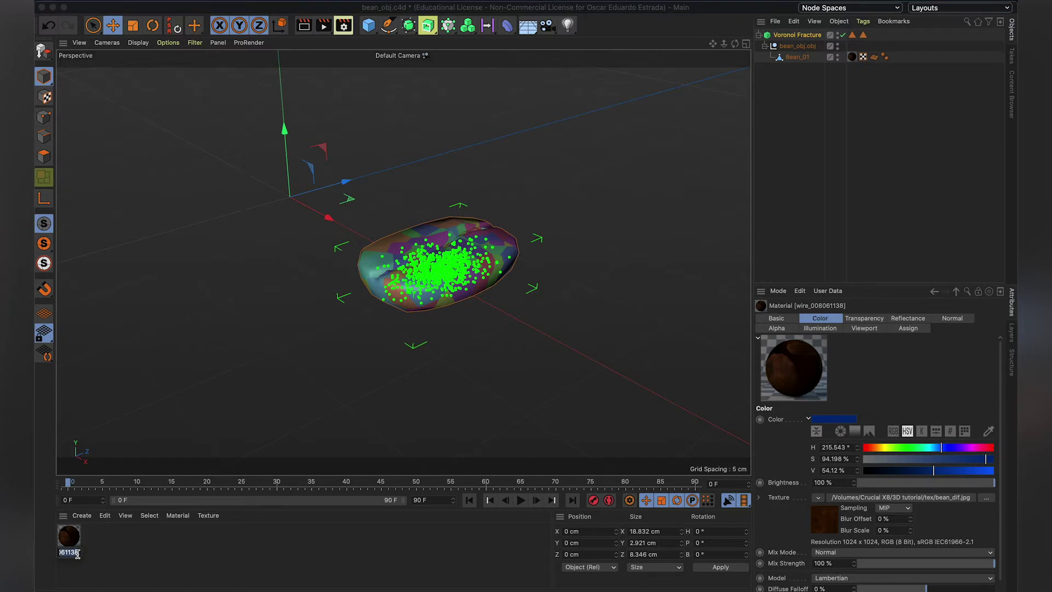
pyautogui.click(77, 553)
pyautogui.moveTo(78, 553); pyautogui.dragTo(35, 551)
pyautogui.write('Outside Faces')
pyautogui.press('Return')
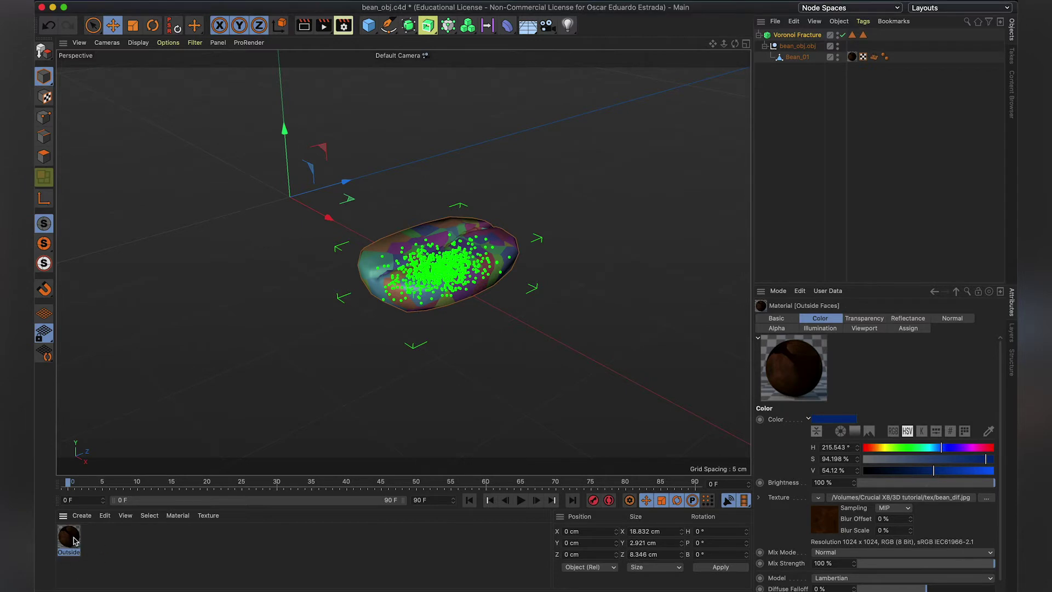
# - Duplicate the Outside Faces material and rename the copy Inside Faces
pyautogui.click(122, 551)
pyautogui.hotkey('ctrl', 'v')
pyautogui.doubleClick(96, 552)
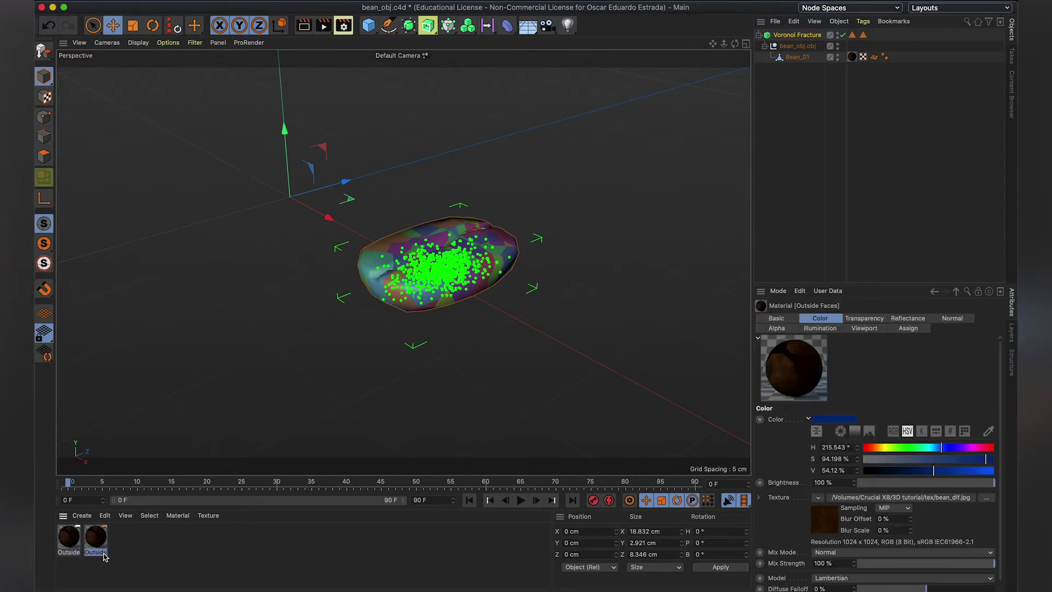
pyautogui.write('In')
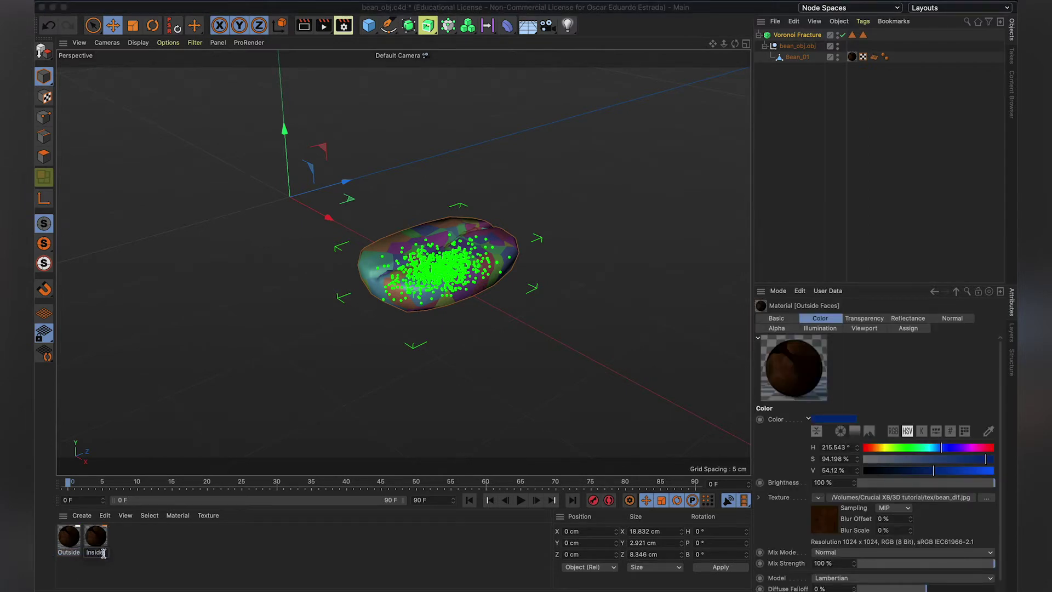
pyautogui.write('side')
pyautogui.doubleClick(104, 552)
pyautogui.click(121, 533)
# - Set the Inside Faces material colour to dark brown: H 32°, S 61%, V 11%
pyautogui.doubleClick(97, 538)
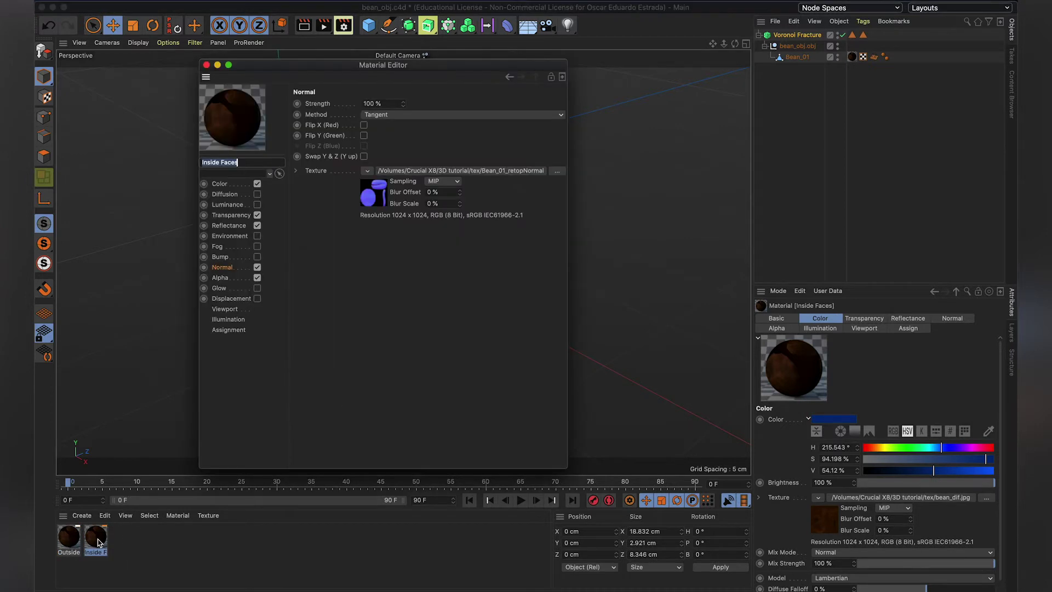
pyautogui.click(217, 186)
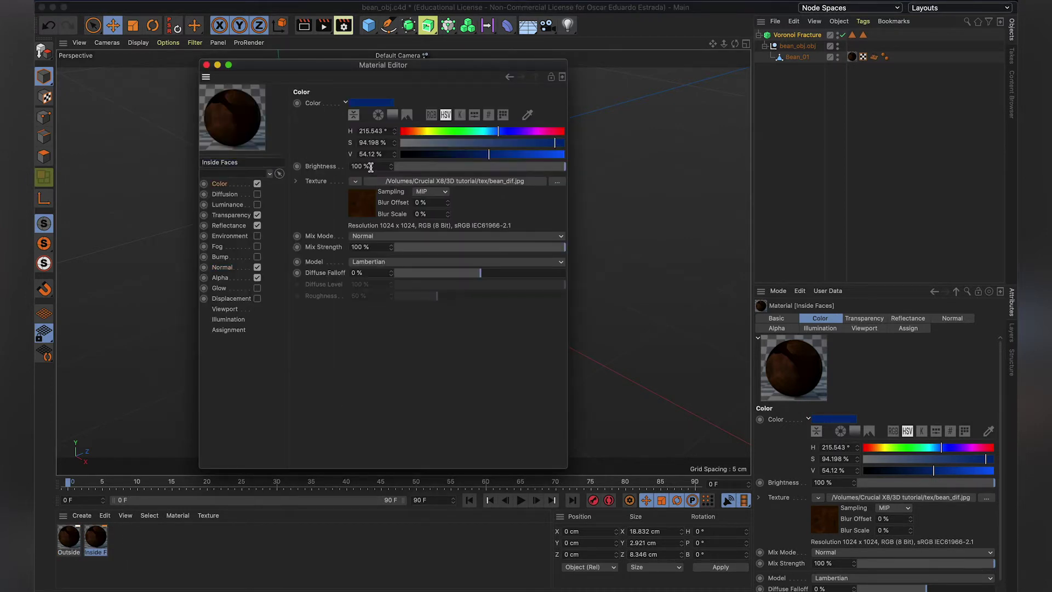
pyautogui.click(362, 103)
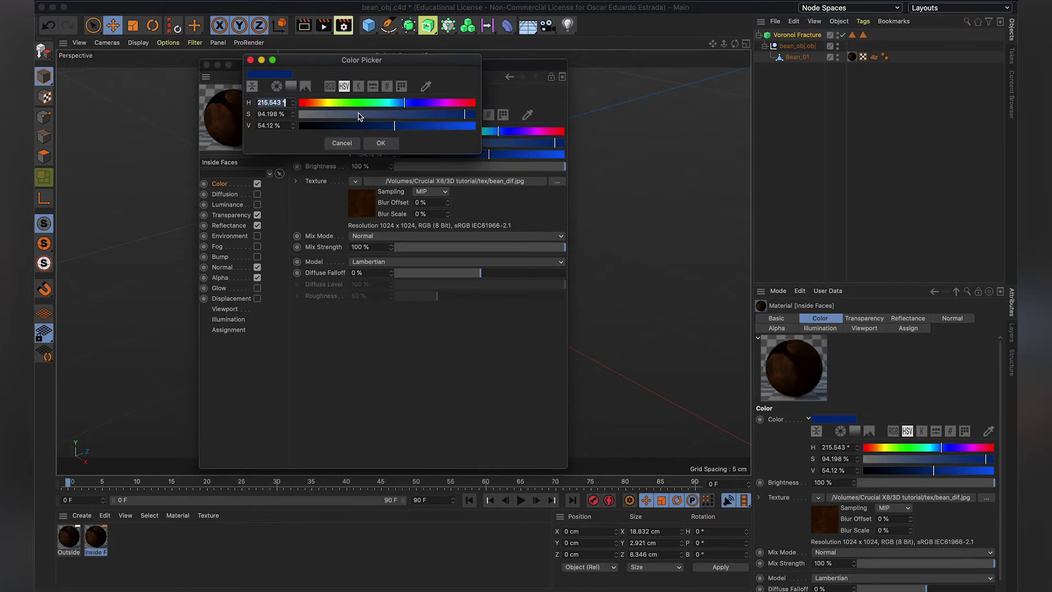
pyautogui.moveTo(324, 105); pyautogui.dragTo(310, 104)
pyautogui.moveTo(365, 114); pyautogui.dragTo(502, 125)
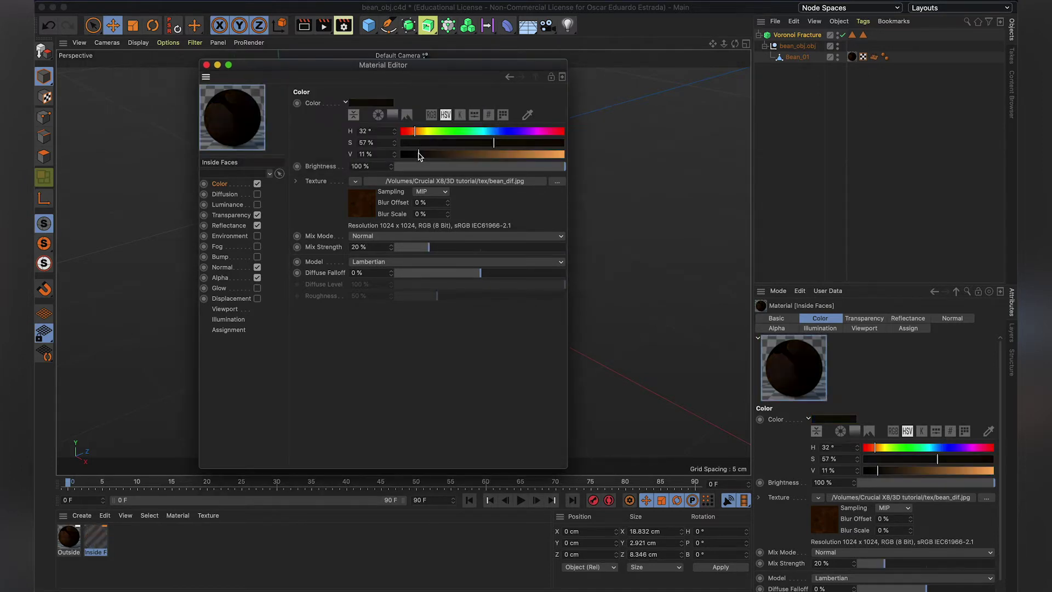
pyautogui.moveTo(494, 144); pyautogui.dragTo(500, 142)
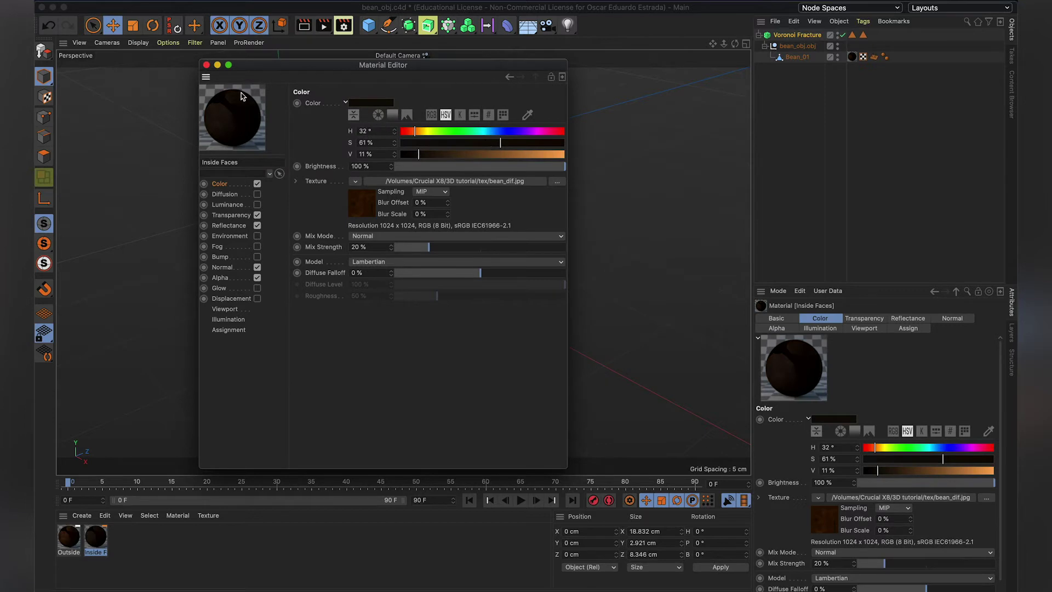
pyautogui.click(206, 66)
# - Apply the Outside Faces material to the Voronoi Fracture, limited to its Outside Faces selection
pyautogui.moveTo(853, 56); pyautogui.dragTo(820, 39)
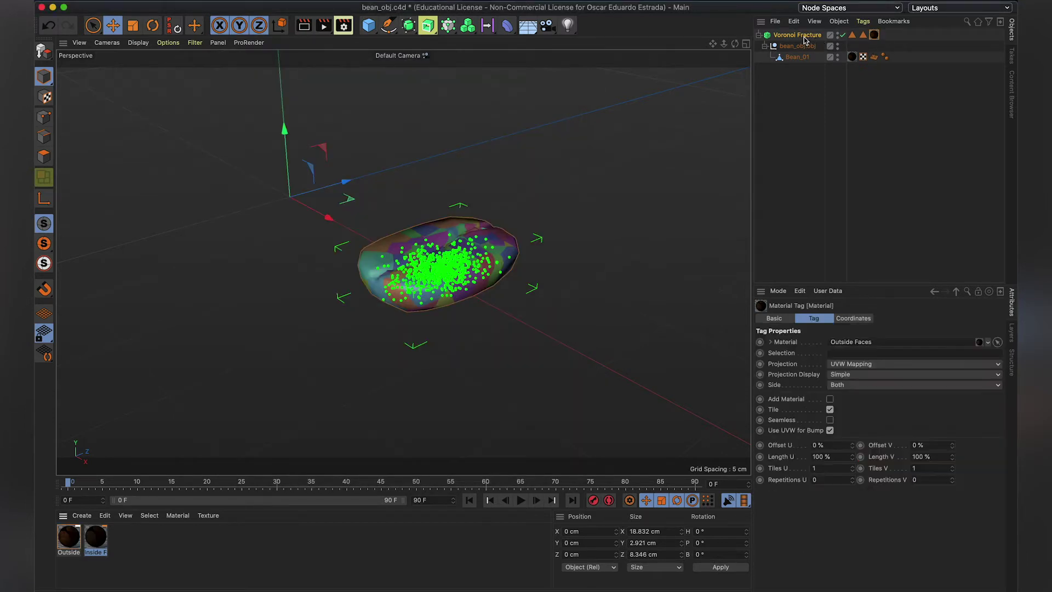
pyautogui.moveTo(98, 535); pyautogui.dragTo(881, 355)
pyautogui.click(875, 34)
pyautogui.moveTo(864, 38); pyautogui.dragTo(876, 355)
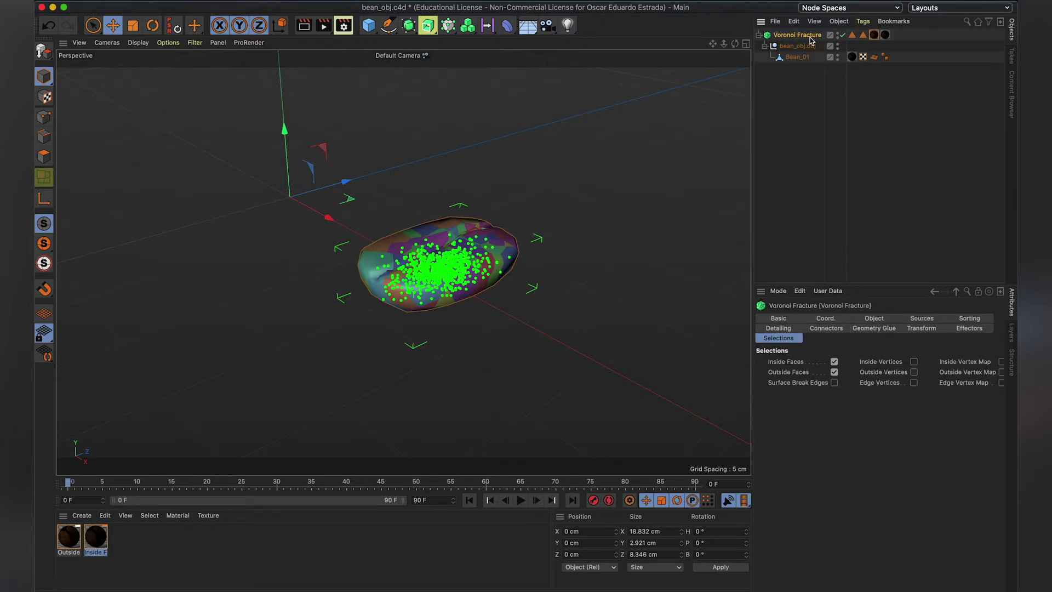
# - Uncheck Colorize Fragments and make the Voronoi Fracture editable with C
pyautogui.click(892, 320)
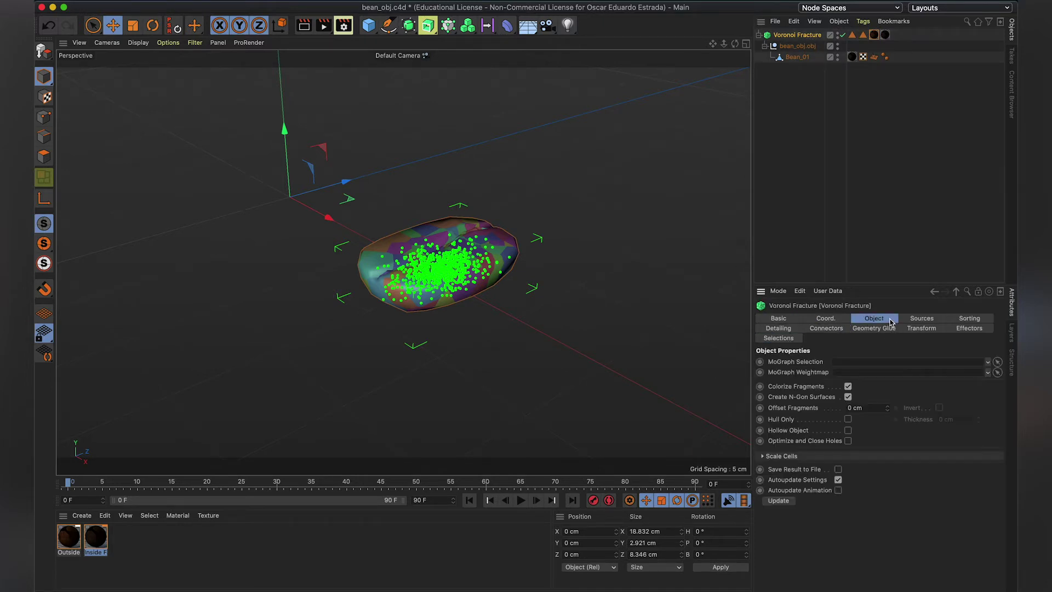
pyautogui.click(849, 387)
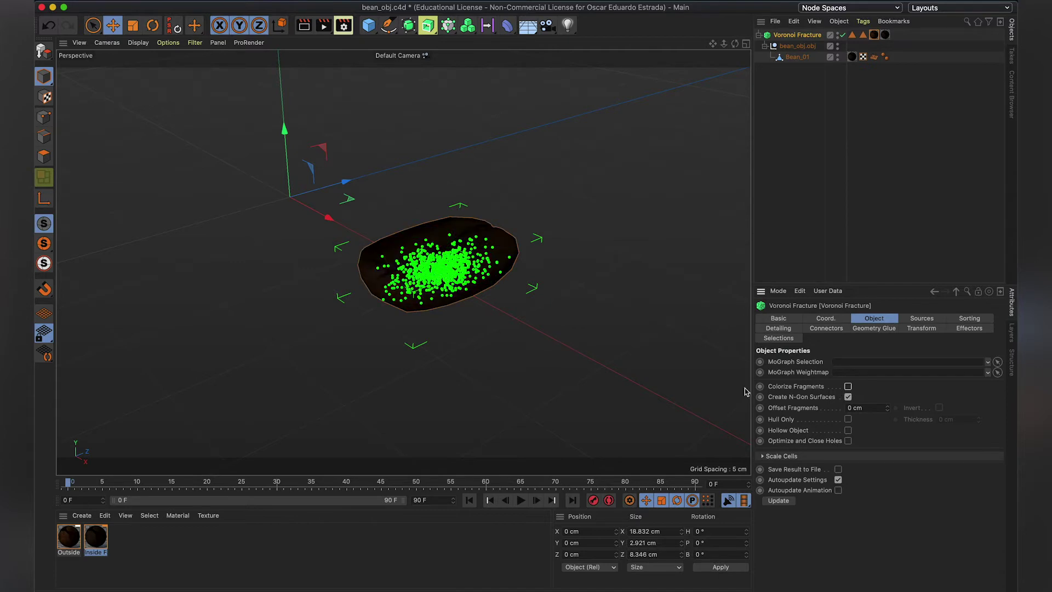
pyautogui.click(548, 335)
pyautogui.click(429, 283)
pyautogui.press('c')
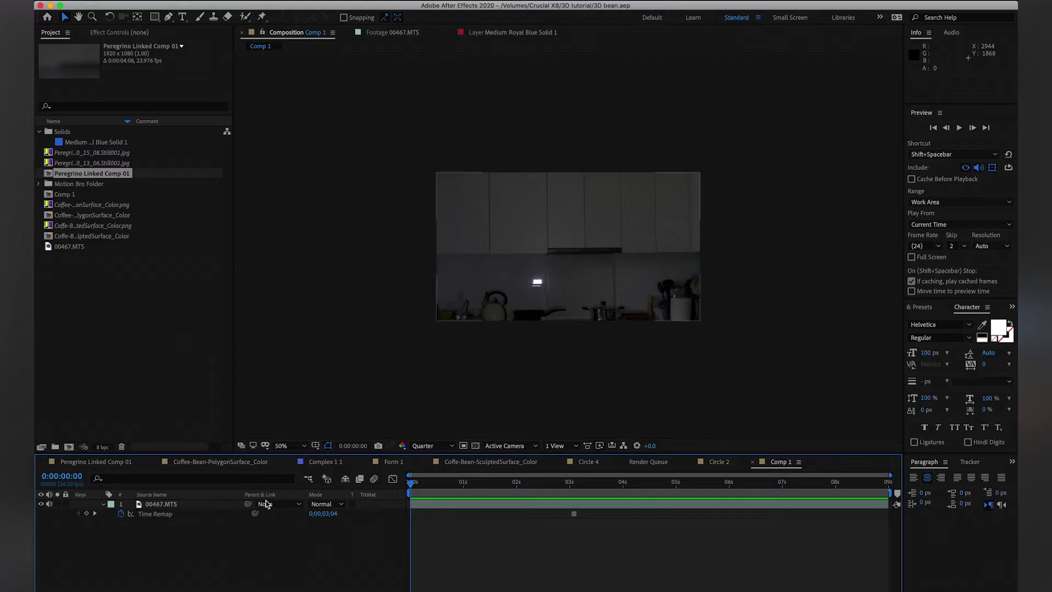
# - Create a new solid named Bean Fracture and add a 50mm camera to Comp 1
pyautogui.press('super+y')
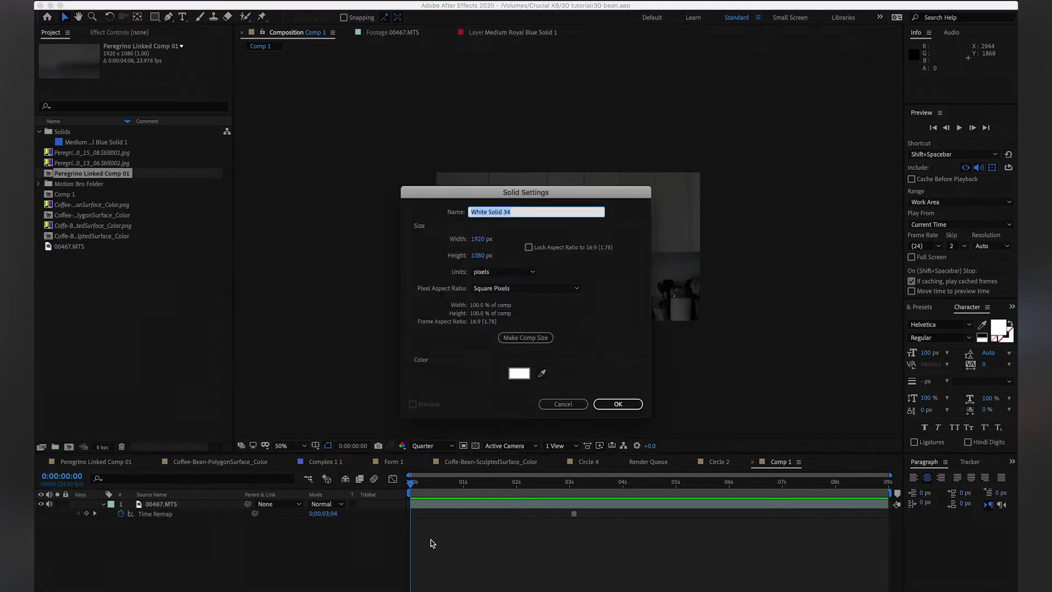
pyautogui.press('alt+shift+super+c')
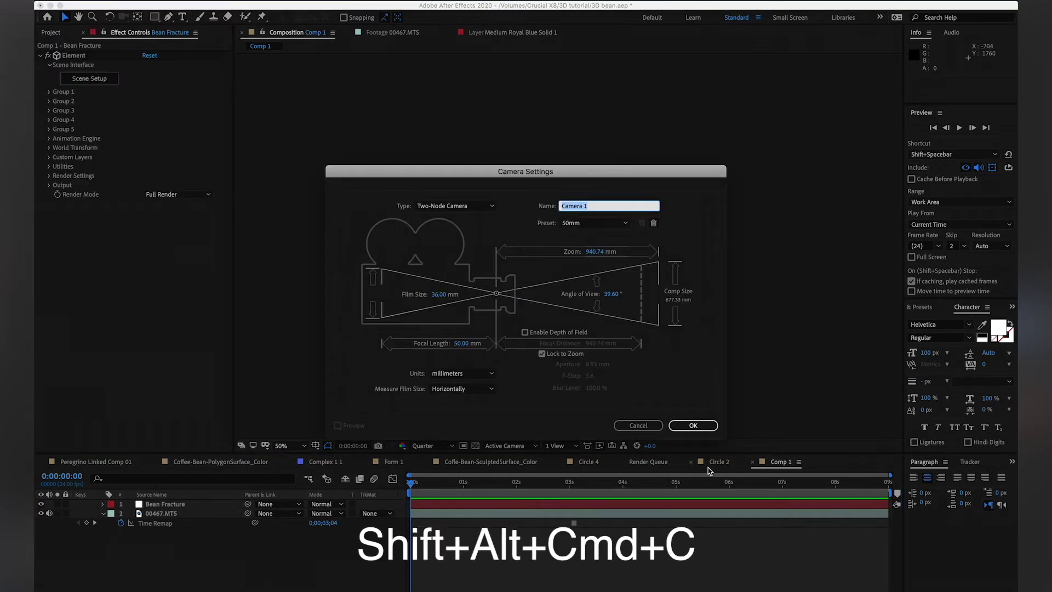
pyautogui.click(692, 425)
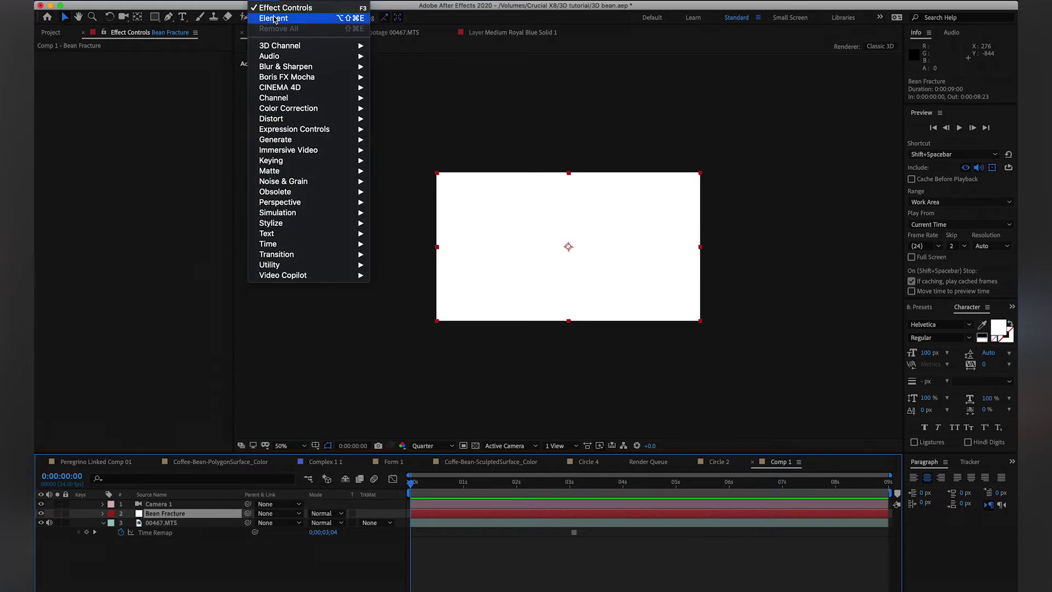
# - Apply Element to Bean Fracture and import the bean_obj.c4d model in Scene Setup
pyautogui.click(274, 19)
pyautogui.click(90, 78)
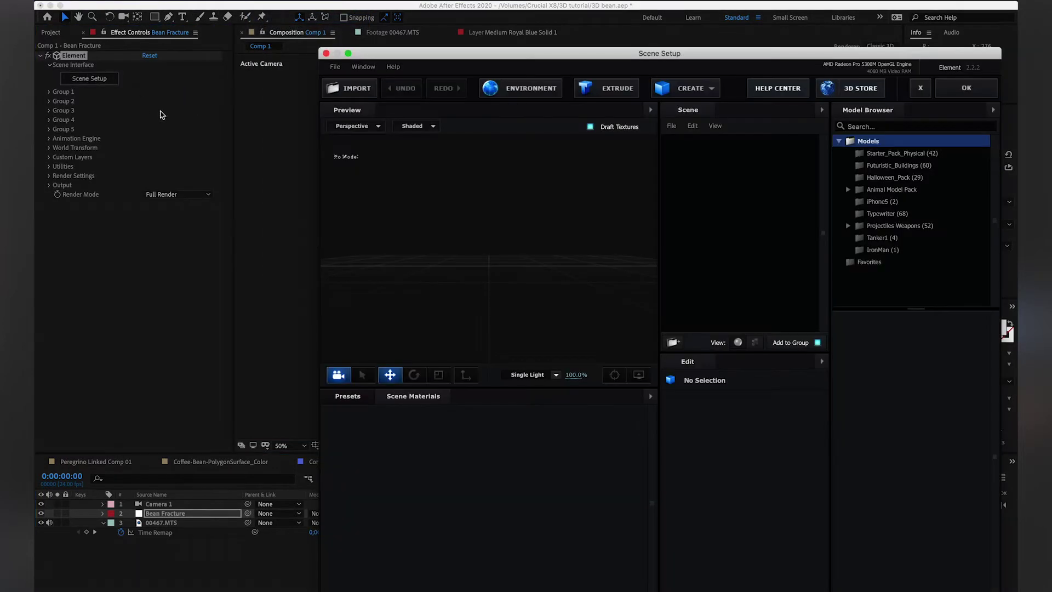
pyautogui.click(351, 89)
pyautogui.click(485, 128)
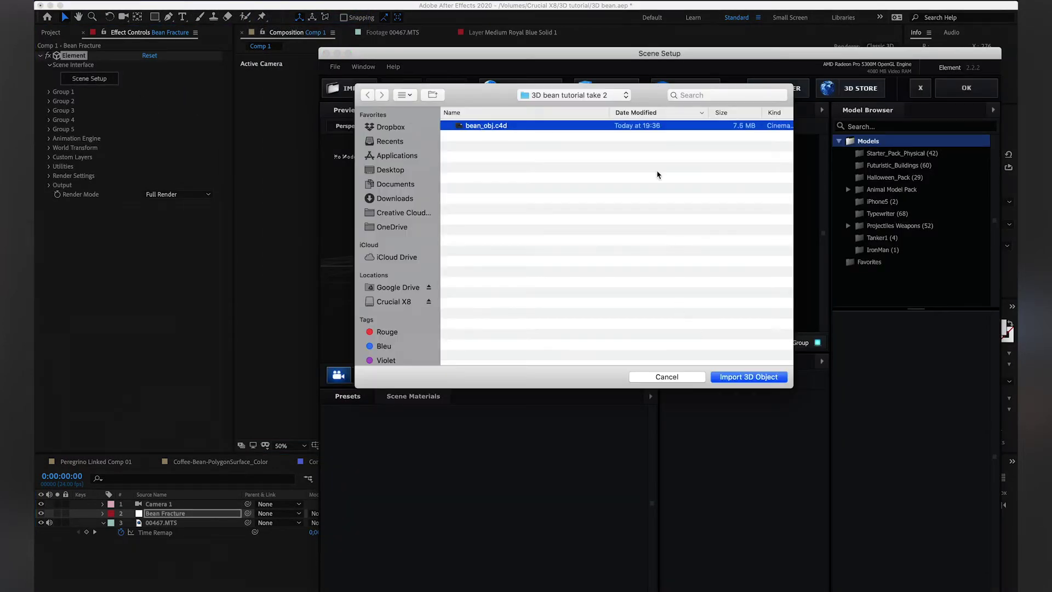
pyautogui.click(756, 377)
pyautogui.click(594, 309)
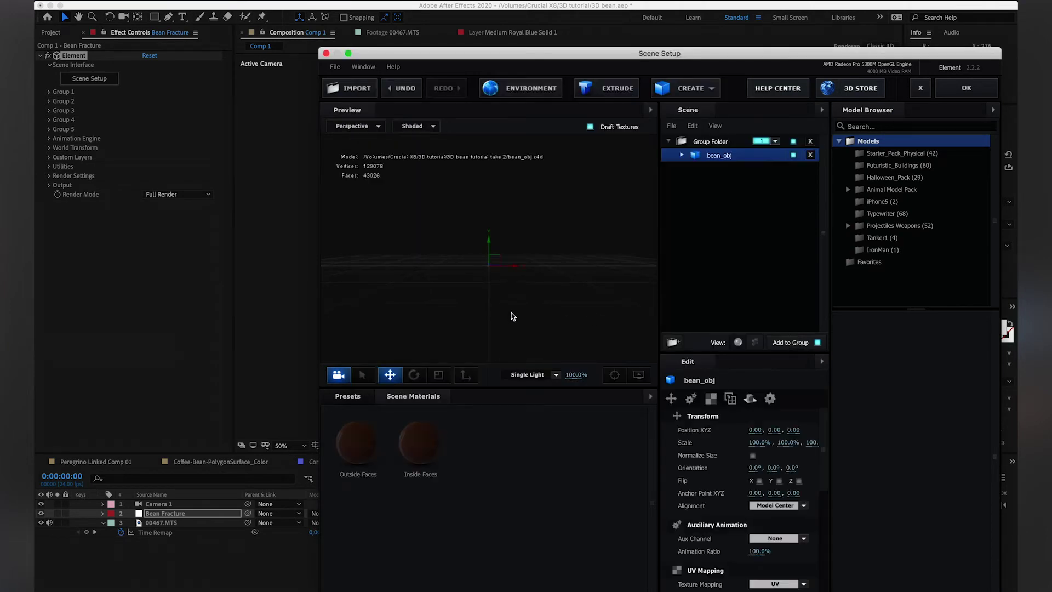
pyautogui.scroll(5, 488, 285)
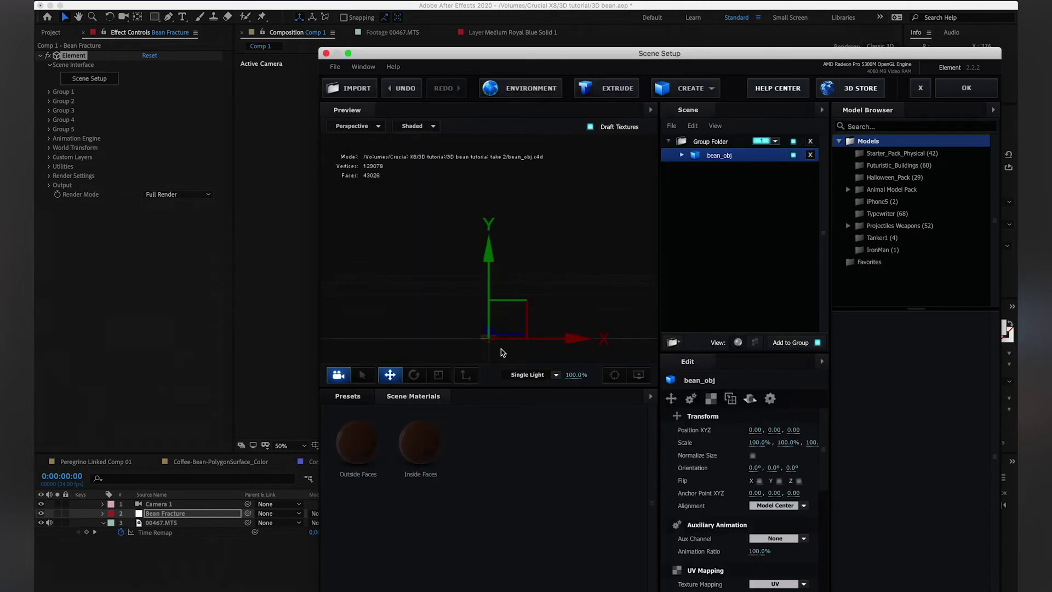
pyautogui.moveTo(502, 352); pyautogui.dragTo(733, 137)
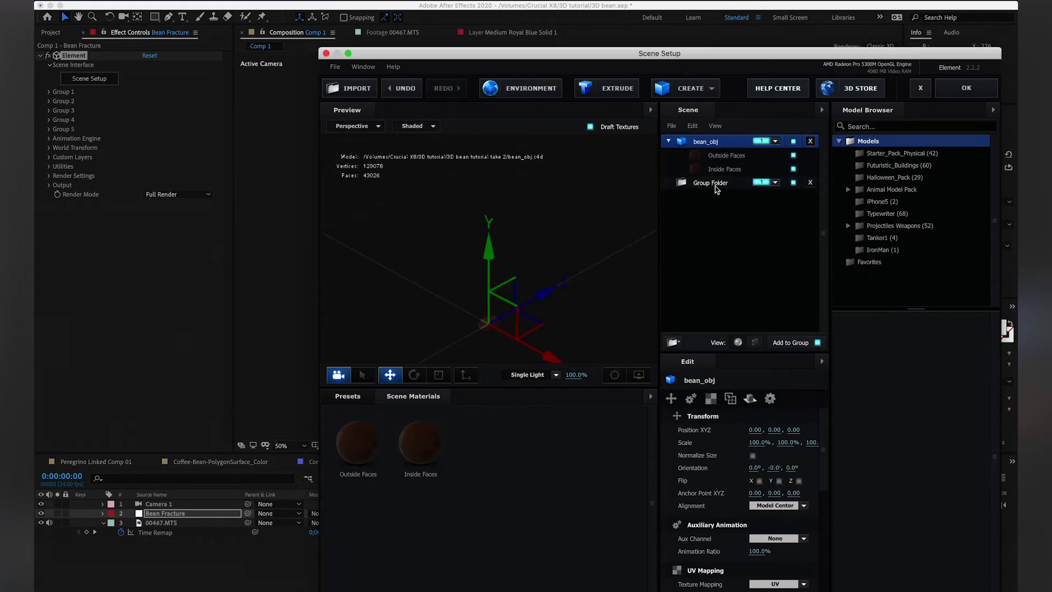
# - Delete the empty Group Folder, duplicate the bean model into group 2, and apply the scene
pyautogui.click(713, 183)
pyautogui.click(811, 183)
pyautogui.rightClick(711, 144)
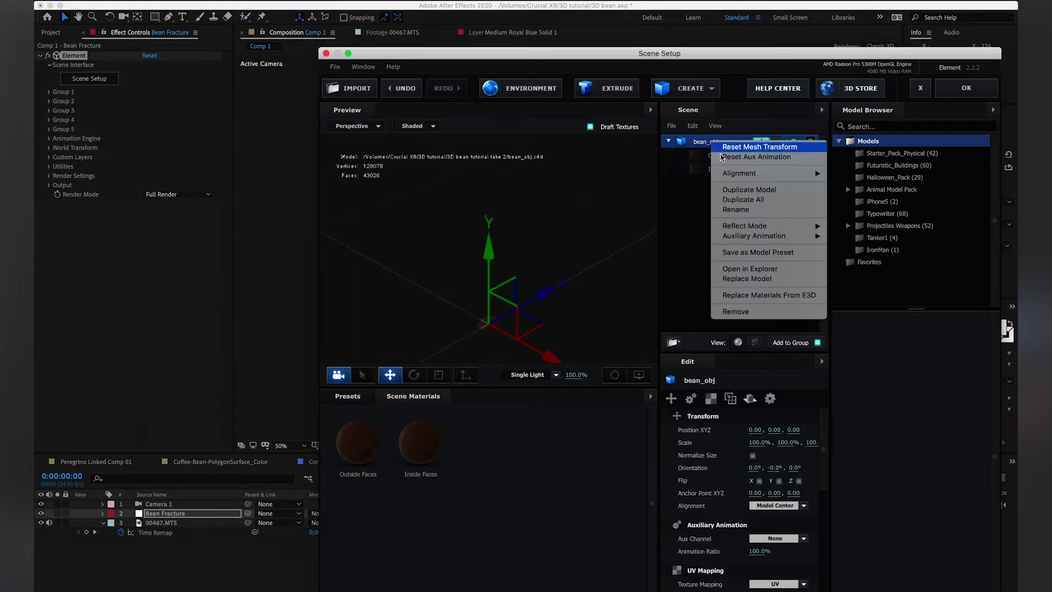
pyautogui.click(770, 193)
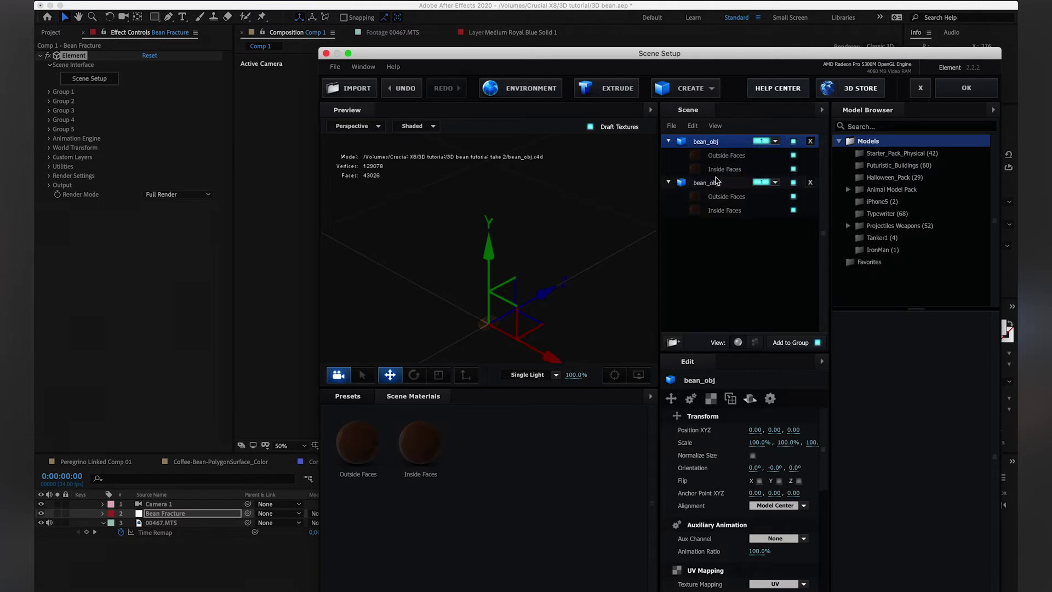
pyautogui.click(763, 183)
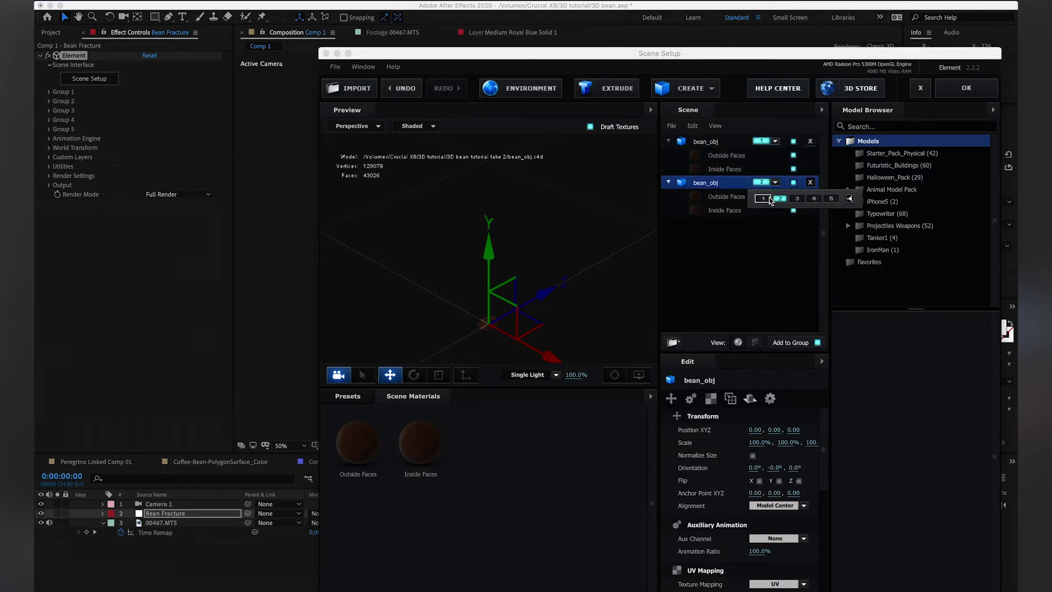
pyautogui.click(769, 199)
pyautogui.click(967, 87)
pyautogui.click(58, 119)
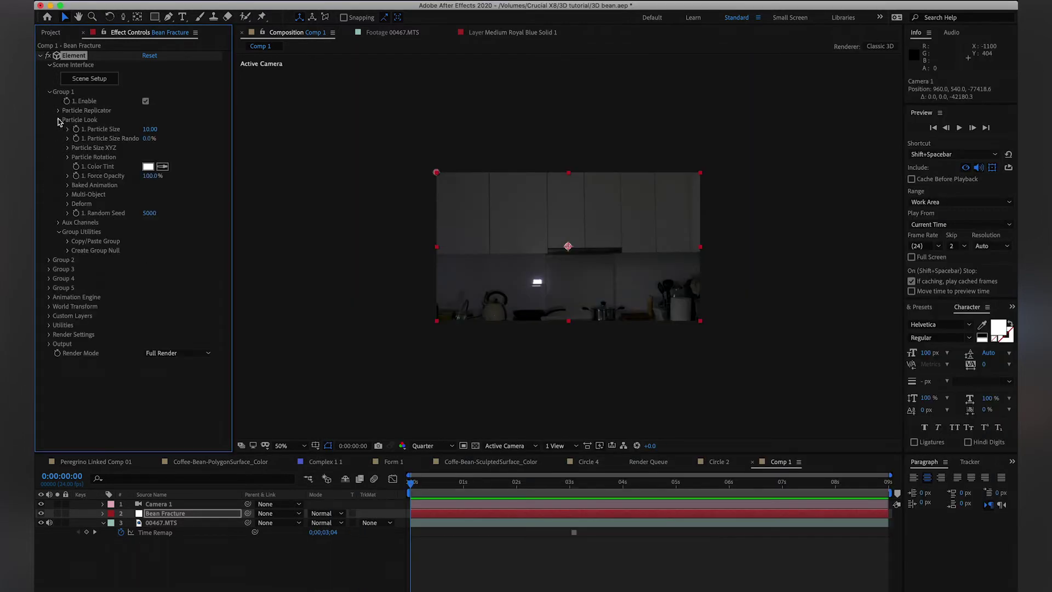
# - Set Group 1 particle size to 37.20 and switch the viewer to 4 Views
pyautogui.moveTo(259, 140); pyautogui.dragTo(310, 148)
pyautogui.click(565, 446)
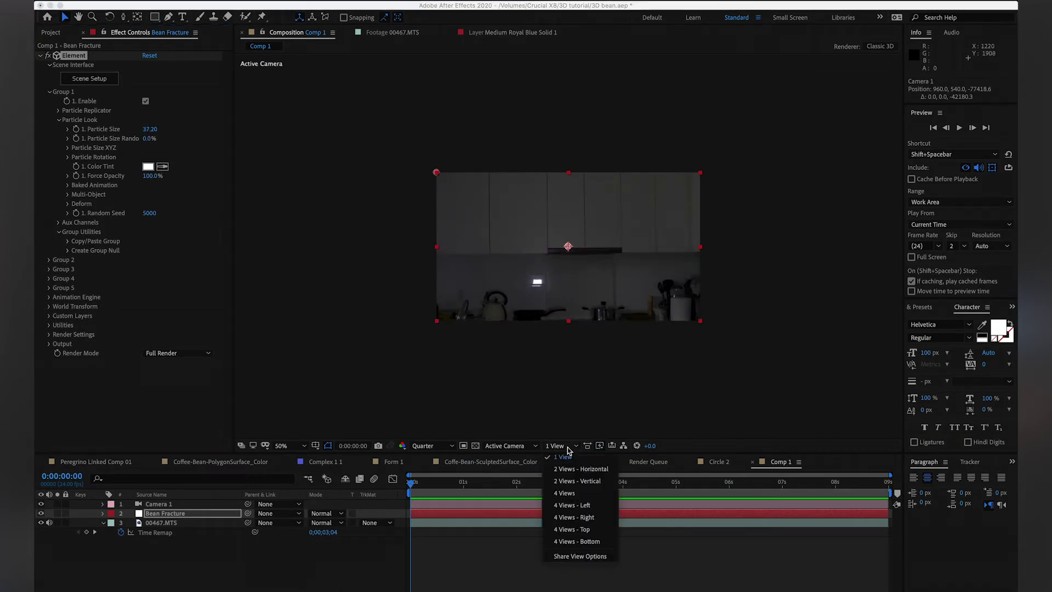
pyautogui.click(580, 517)
pyautogui.scroll(2, 743, 188)
pyautogui.scroll(6, 743, 188)
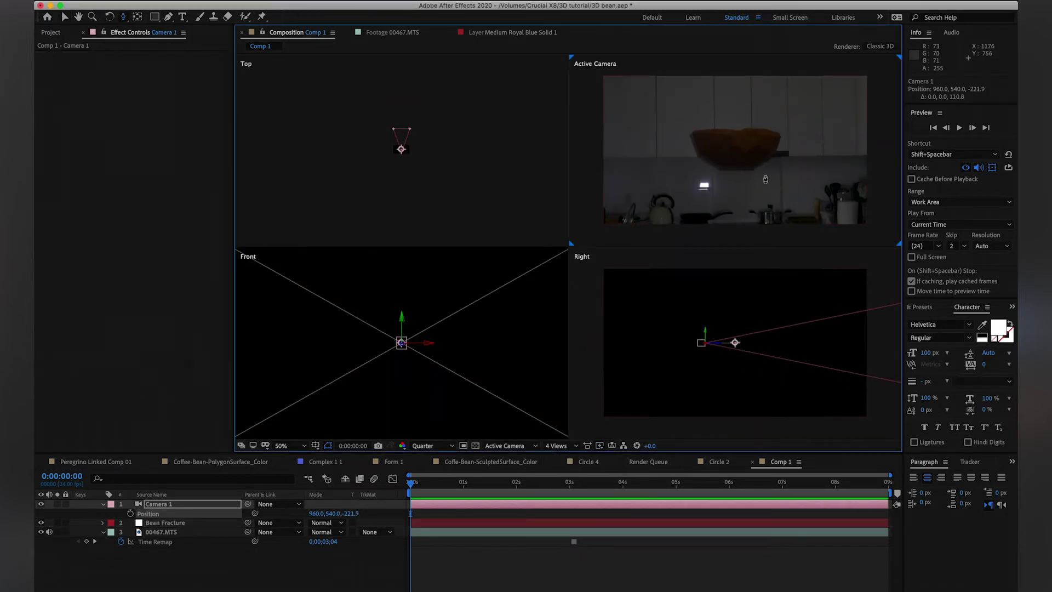
# - Set Group 1 rotation to X 24°, Y 145°, Z 71° with Fixed orientation
pyautogui.hotkey('ctrl', 'Down')
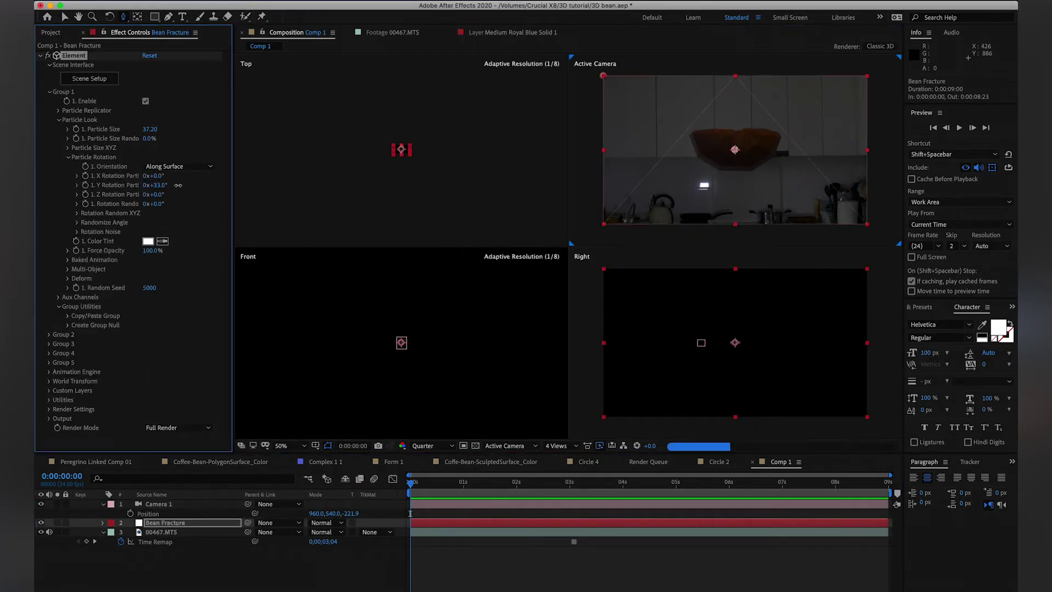
pyautogui.moveTo(193, 203); pyautogui.dragTo(200, 204)
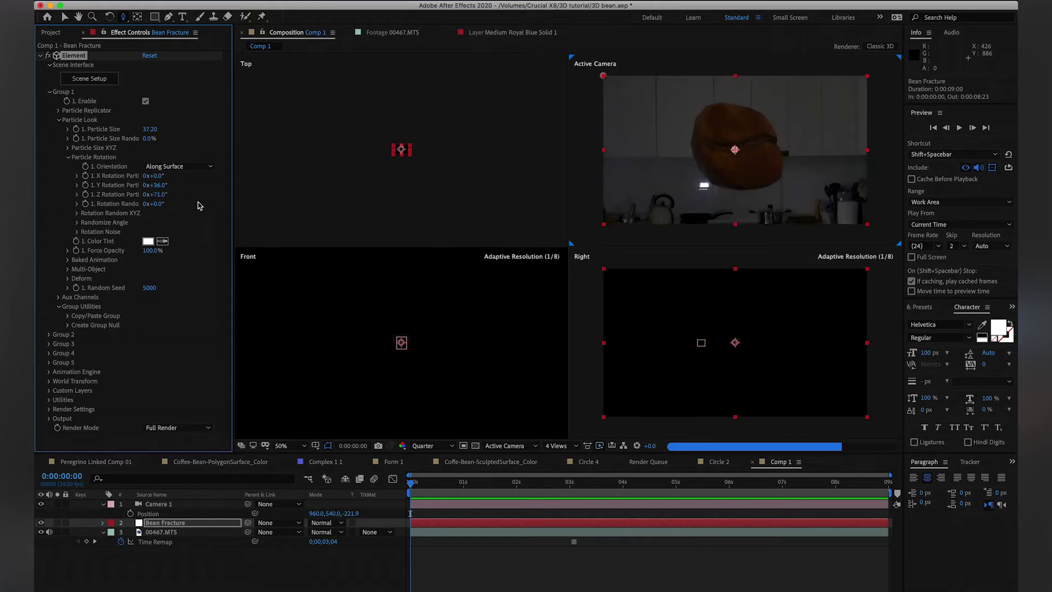
pyautogui.moveTo(155, 175)
pyautogui.mouseDown()
pyautogui.moveTo(195, 178)
pyautogui.moveTo(170, 178)
pyautogui.mouseUp()
pyautogui.moveTo(156, 184); pyautogui.dragTo(220, 185)
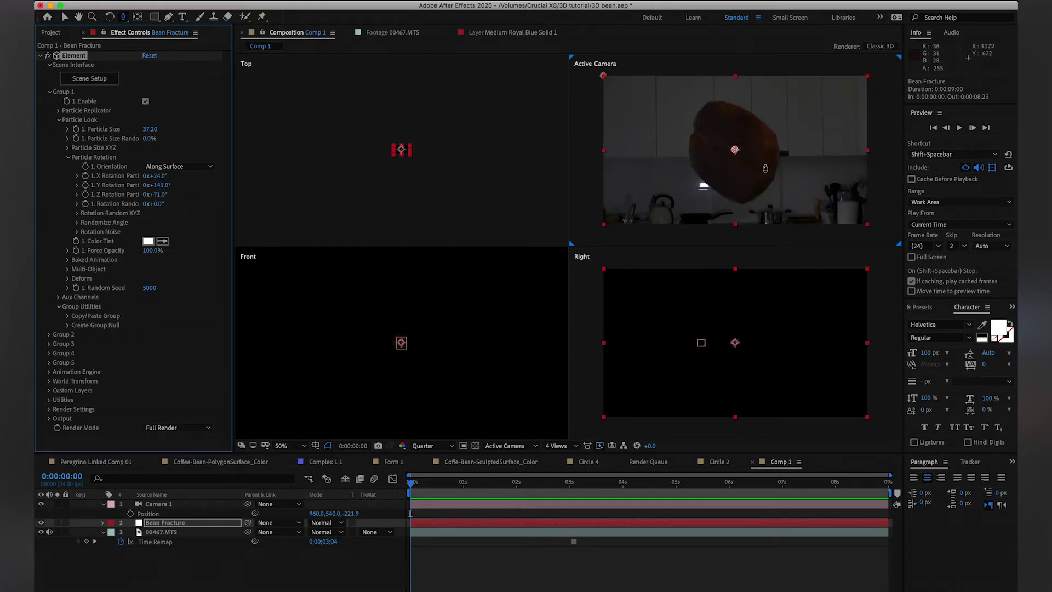
pyautogui.press('v')
pyautogui.click(178, 166)
pyautogui.click(159, 157)
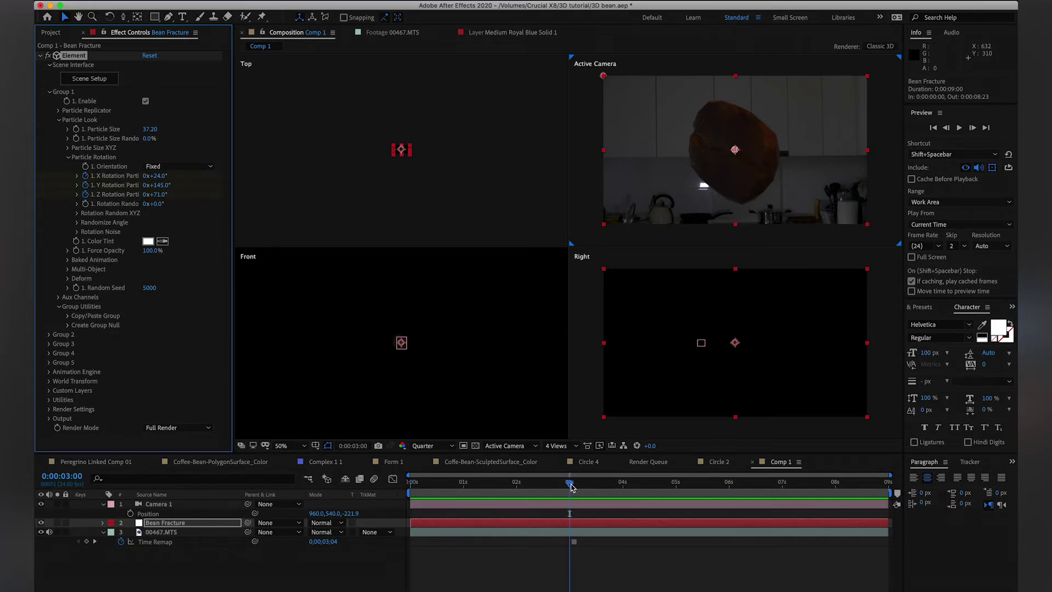
# - Select the 1s rotation keyframes and give Group 2 a particle size of 37.20
pyautogui.press('u')
pyautogui.moveTo(568, 508); pyautogui.dragTo(463, 485)
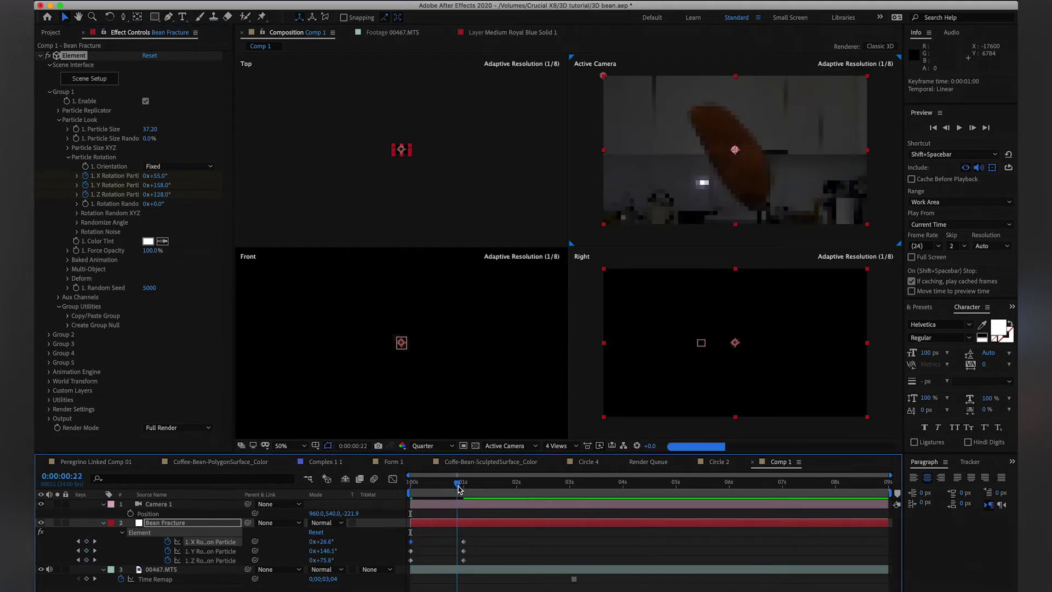
pyautogui.click(49, 335)
pyautogui.scroll(-3, 83, 362)
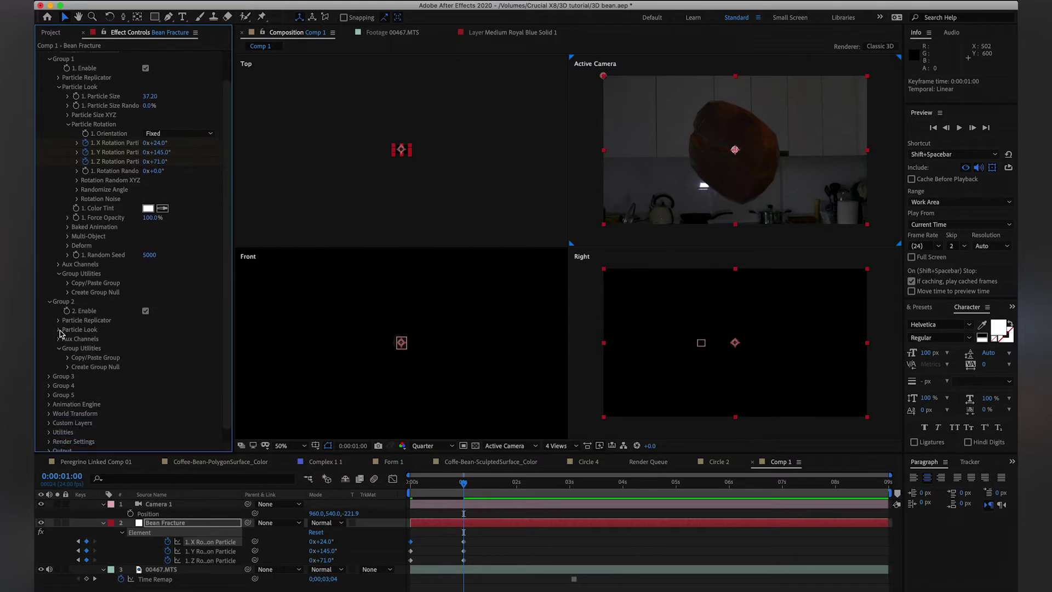
pyautogui.click(58, 329)
pyautogui.scroll(-2, 82, 307)
pyautogui.click(150, 322)
pyautogui.write('37.2')
pyautogui.press('Return')
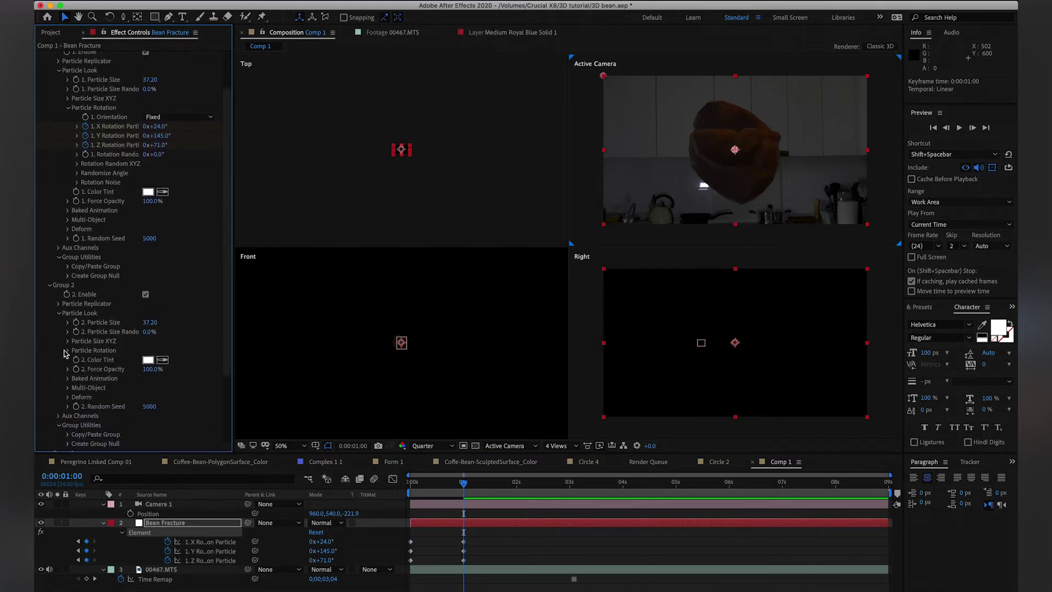
# - Set Group 2's particle rotation to X 24°, Y 145°, Z 71°
pyautogui.click(65, 351)
pyautogui.click(155, 369)
pyautogui.press('Tab')
pyautogui.press('Tab')
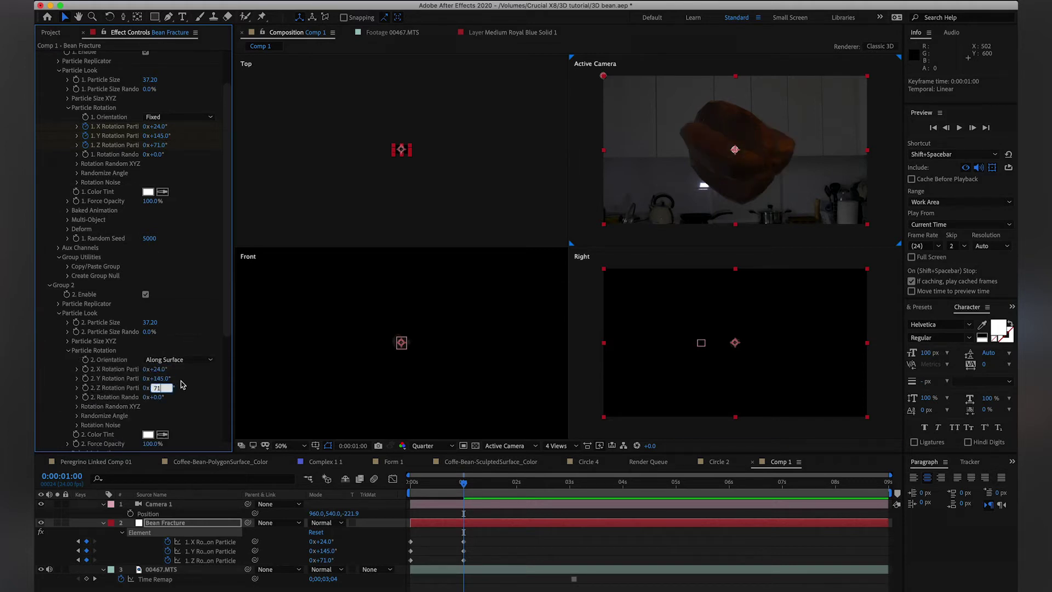
pyautogui.press('Return')
pyautogui.moveTo(228, 310); pyautogui.dragTo(203, 410)
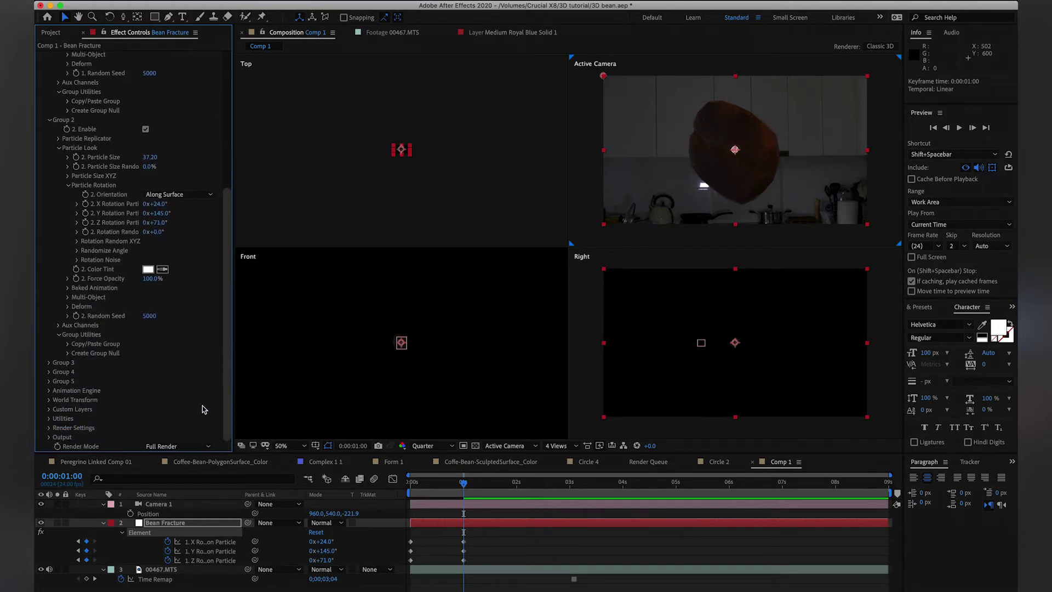
# - Enable Element's Animation Engine for Directional animation from Group 1 to Group 2
pyautogui.click(49, 390)
pyautogui.click(145, 298)
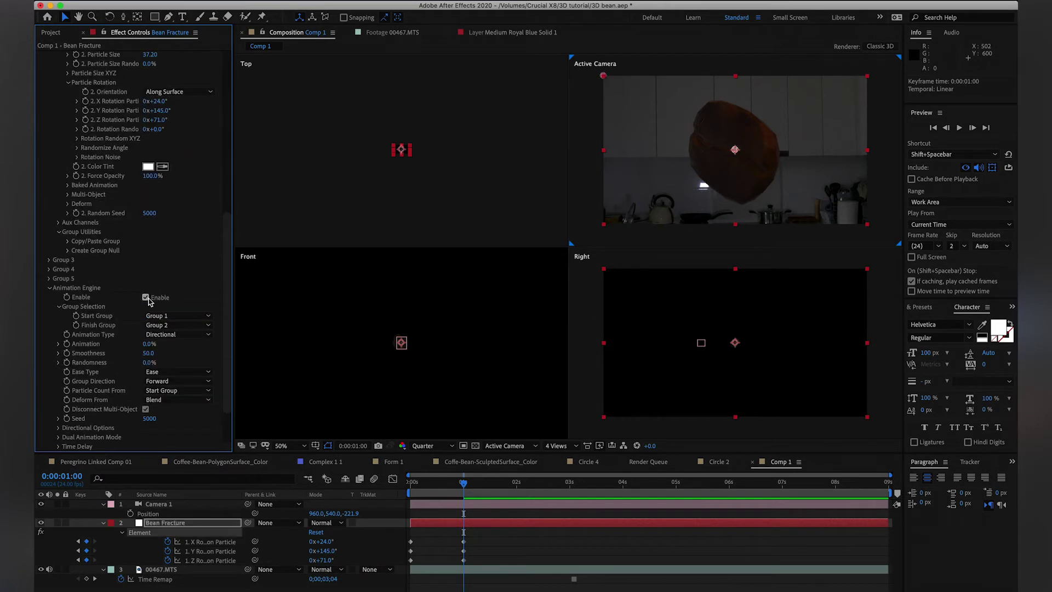
pyautogui.scroll(-3, 147, 322)
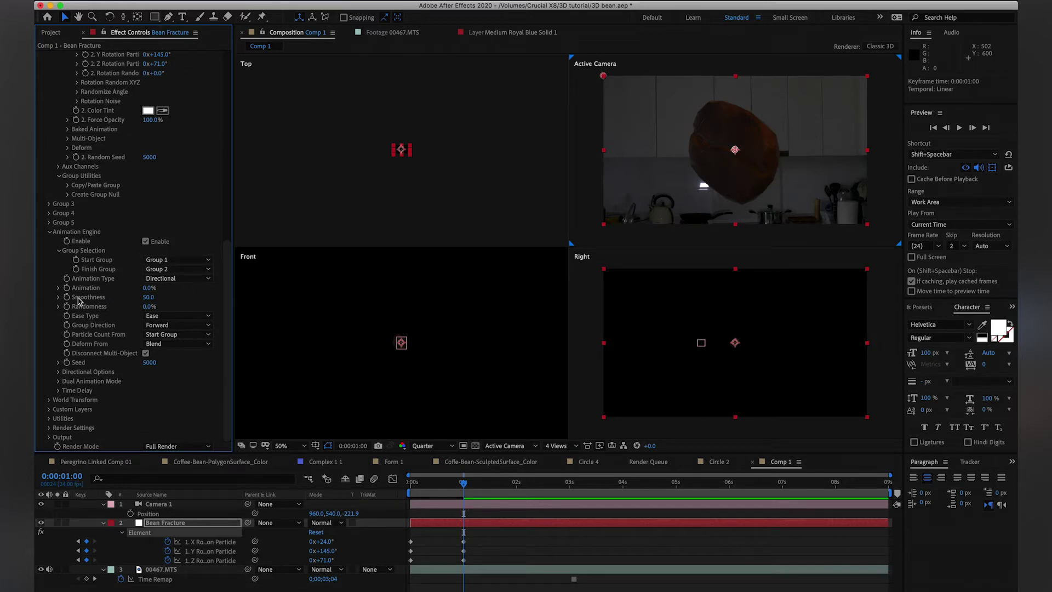
pyautogui.scroll(10, 44, 219)
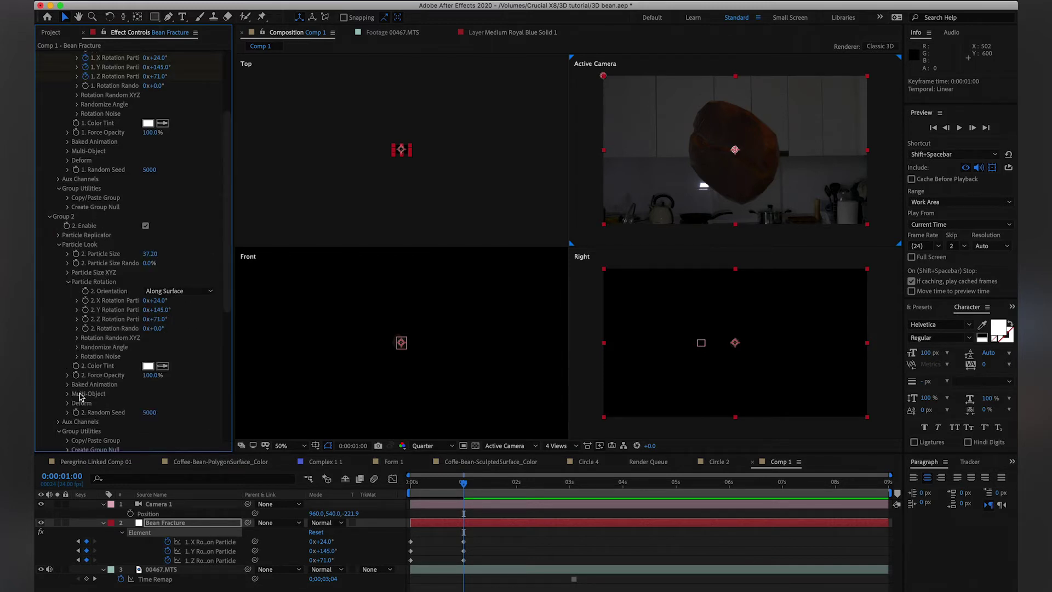
pyautogui.scroll(-2, 80, 396)
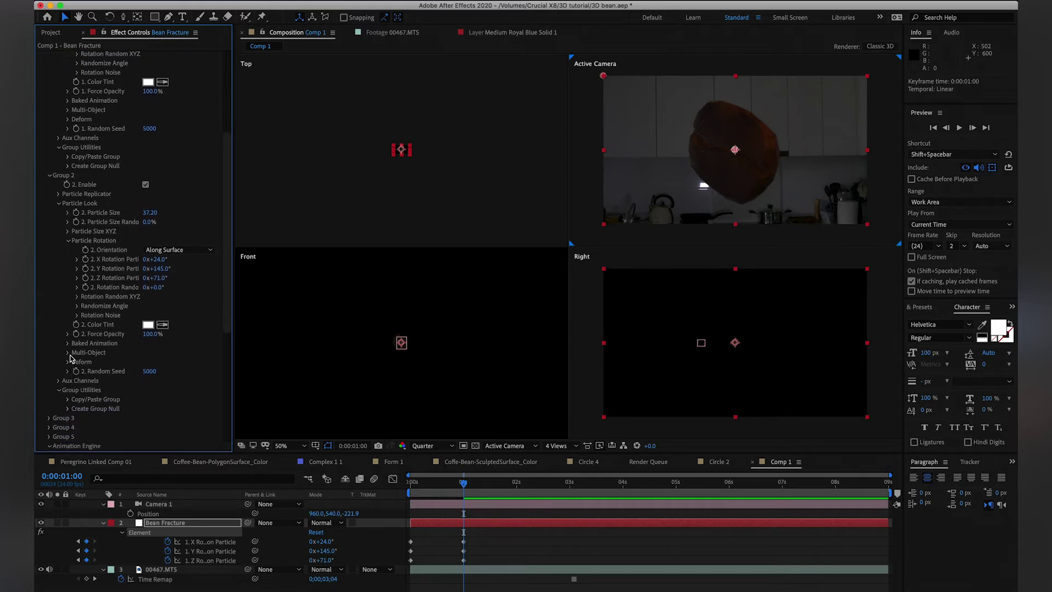
# - Enable Multi-Object for both Group 2 and Group 1
pyautogui.click(68, 353)
pyautogui.click(145, 364)
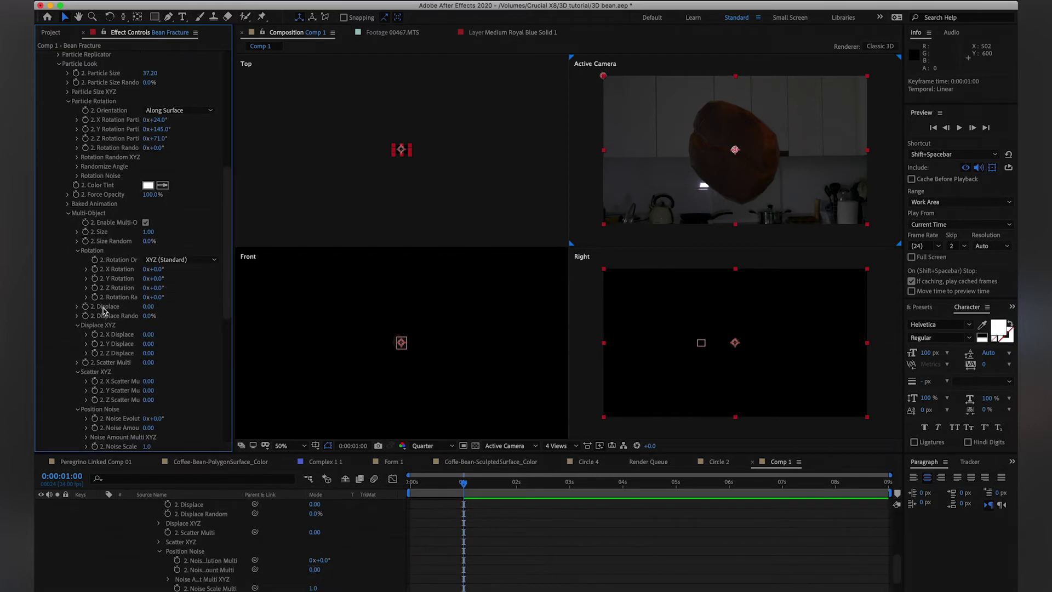
pyautogui.scroll(6, 104, 311)
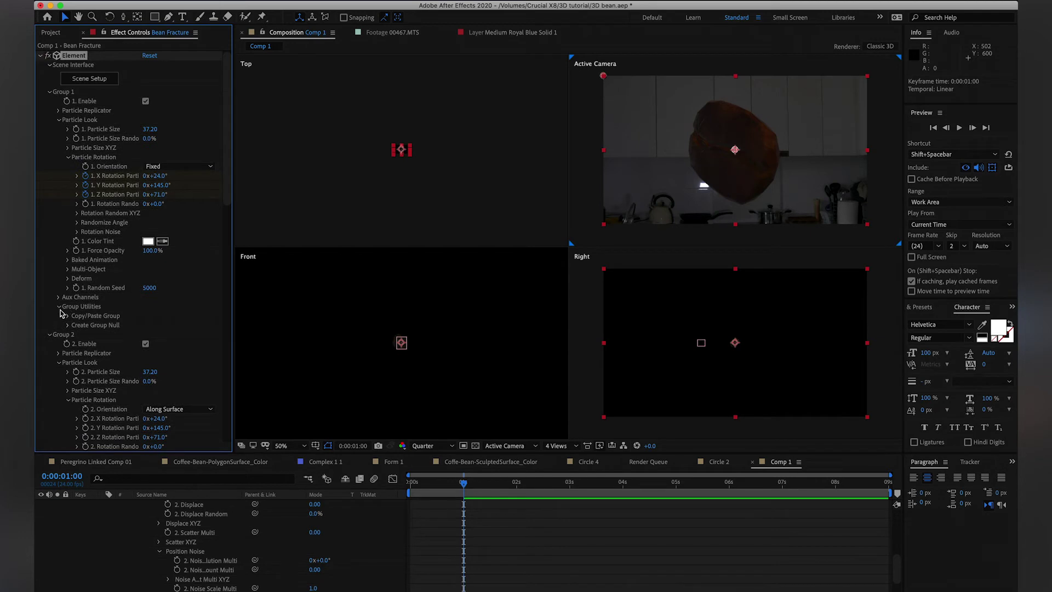
pyautogui.click(68, 268)
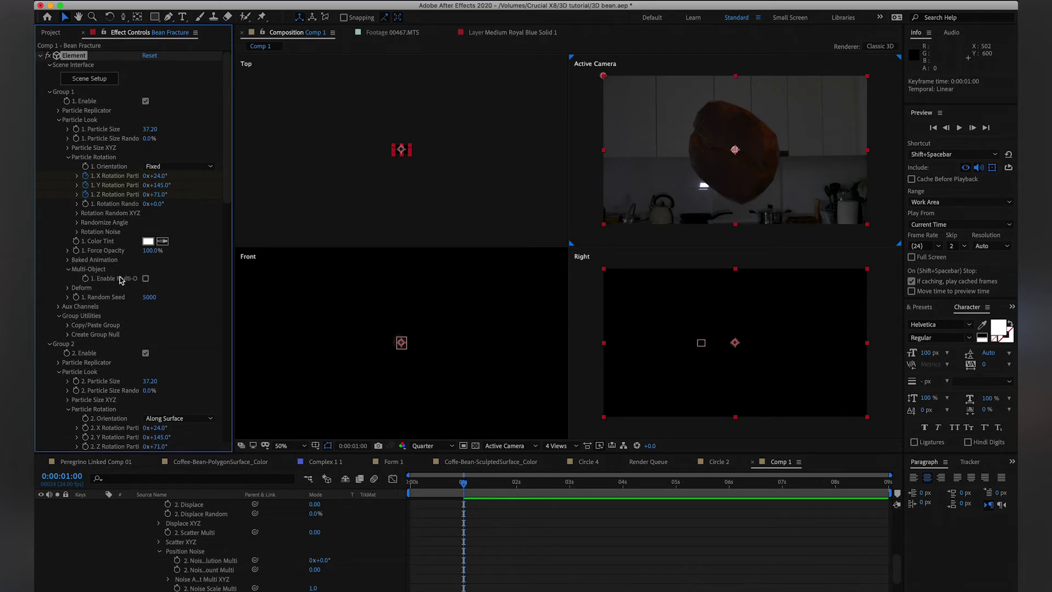
pyautogui.click(145, 278)
# - Set Group 2's Displace to 3.65 and Displace Random to 15%
pyautogui.scroll(-6, 108, 305)
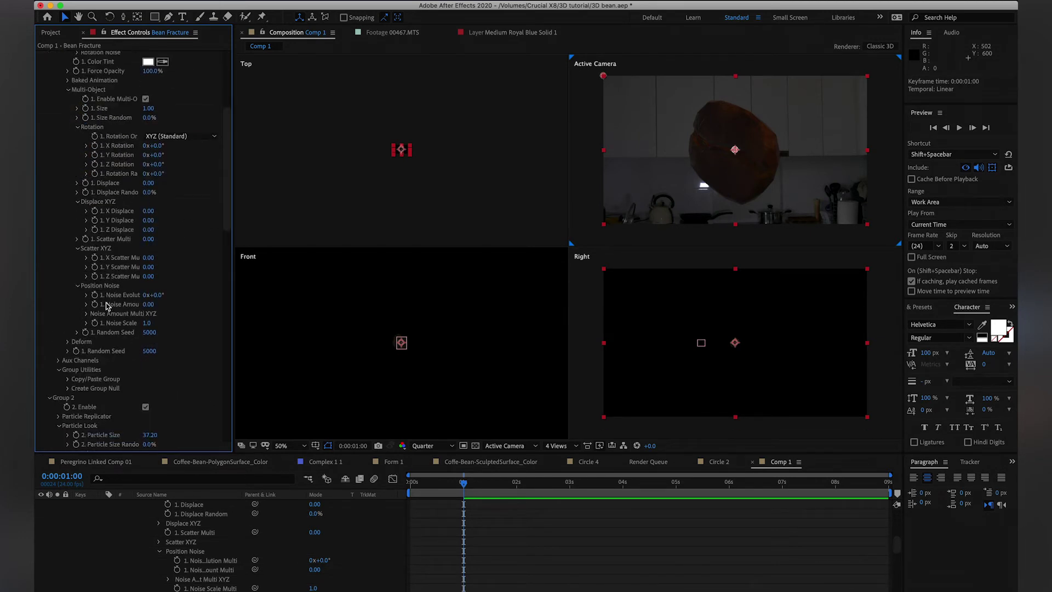
pyautogui.scroll(-10, 108, 306)
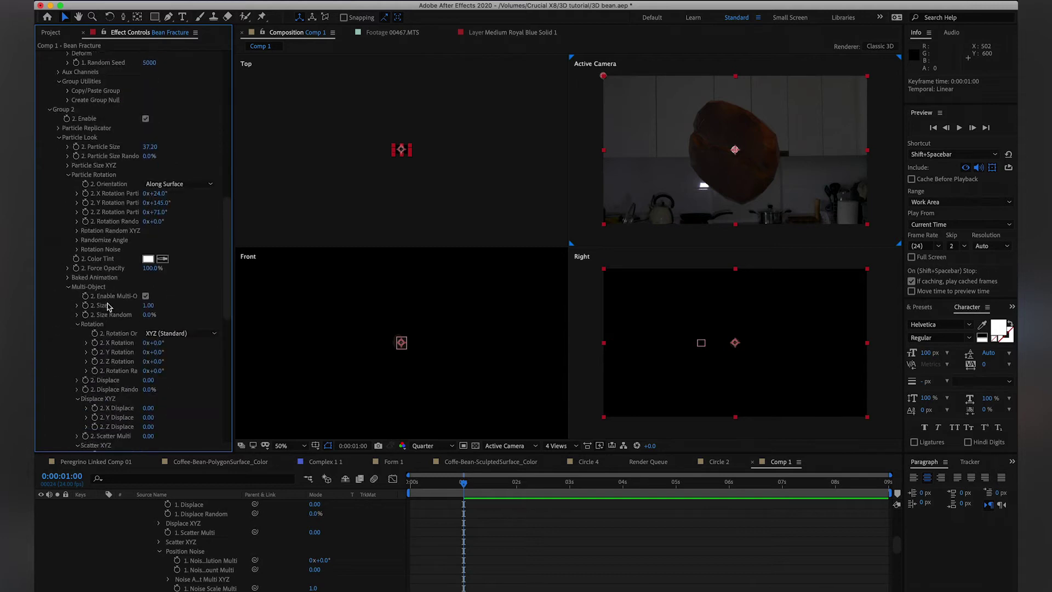
pyautogui.scroll(-10, 108, 306)
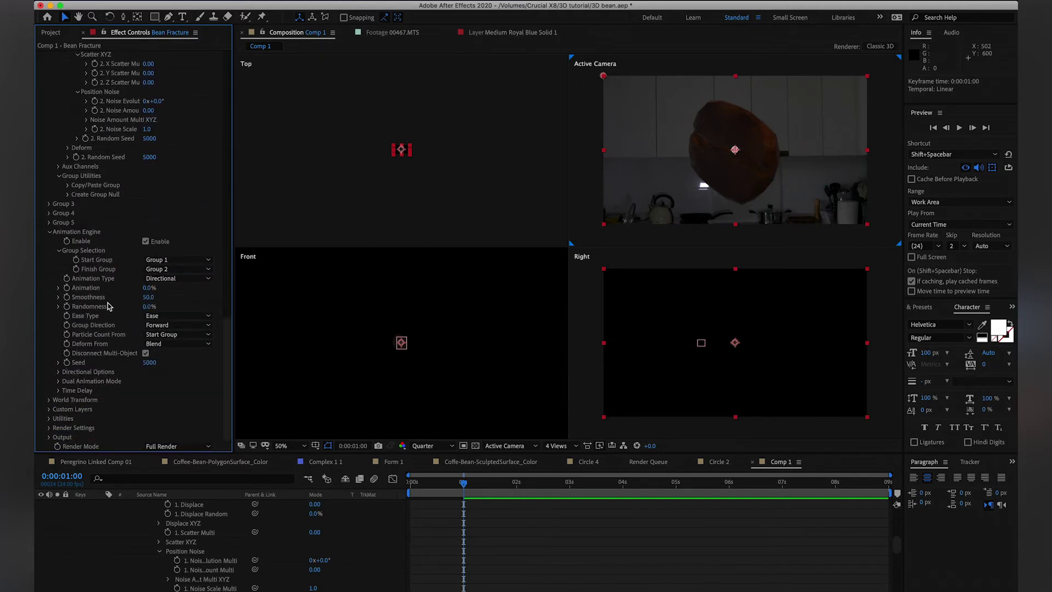
pyautogui.scroll(8, 108, 305)
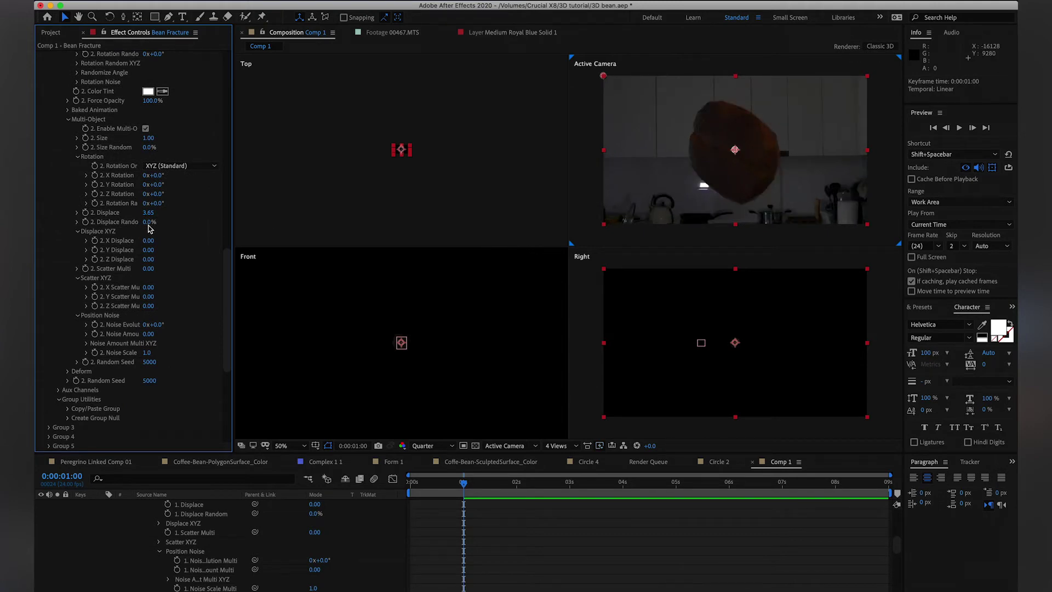
pyautogui.moveTo(153, 223); pyautogui.dragTo(161, 224)
# - Scrub the Animation Engine's Animation value from 0% to 100%, scattering the bean fragments
pyautogui.scroll(-7, 150, 270)
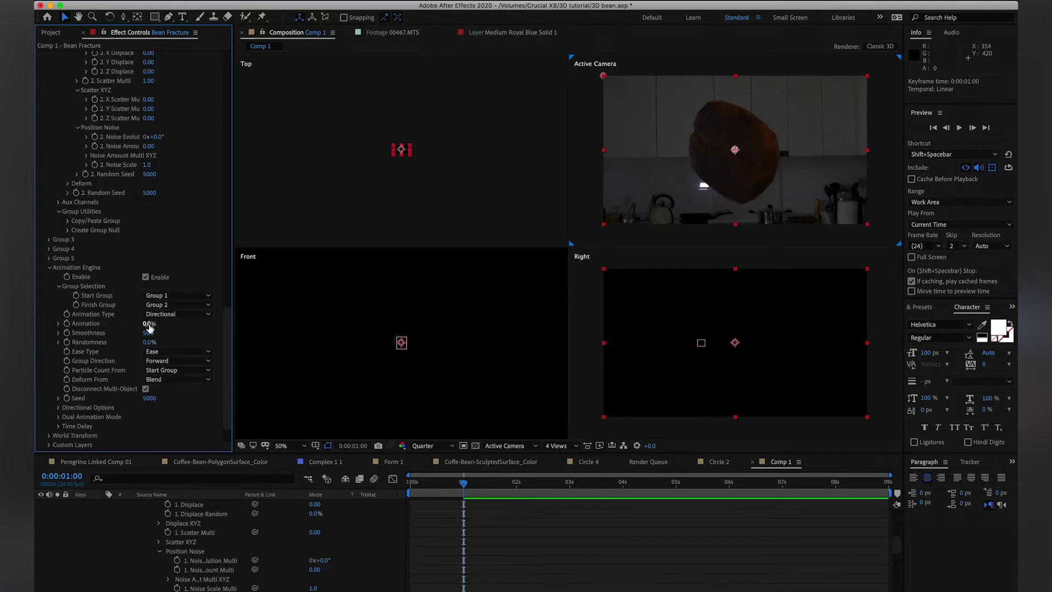
pyautogui.moveTo(147, 328); pyautogui.dragTo(186, 327)
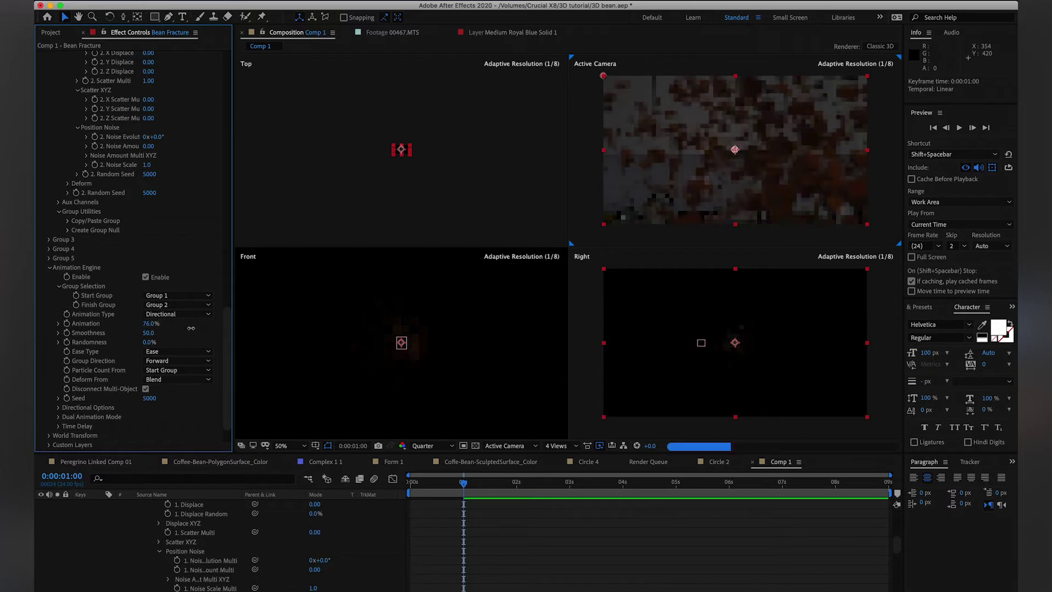
pyautogui.moveTo(197, 327); pyautogui.dragTo(220, 327)
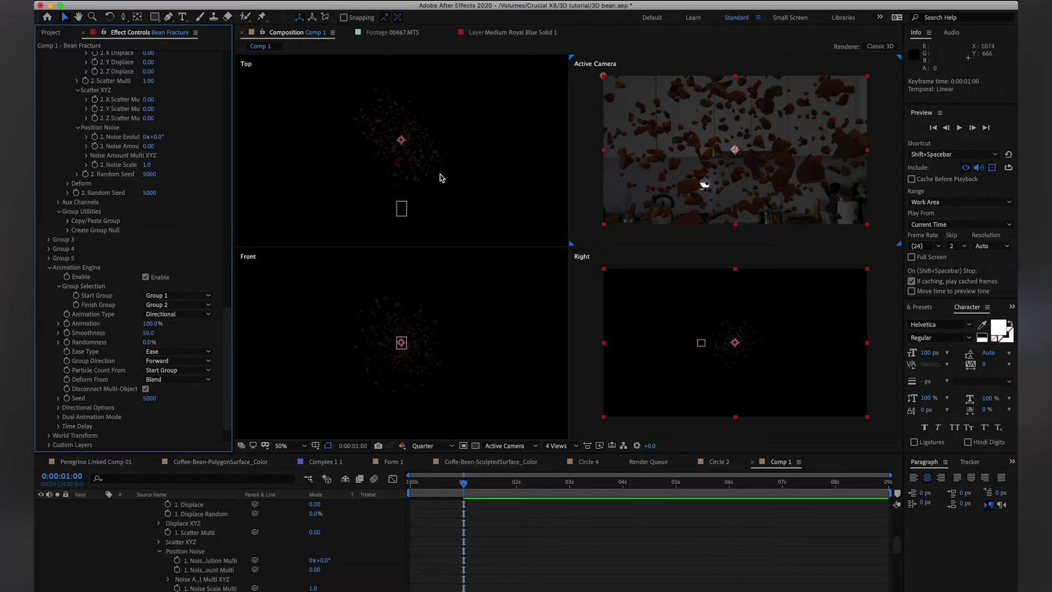
pyautogui.click(400, 212)
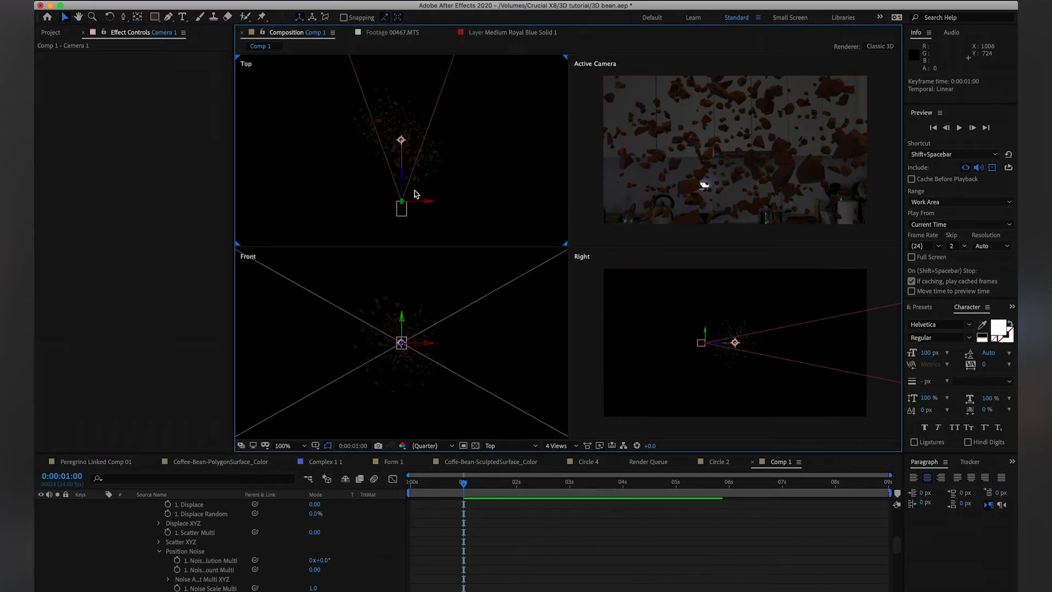
pyautogui.click(202, 527)
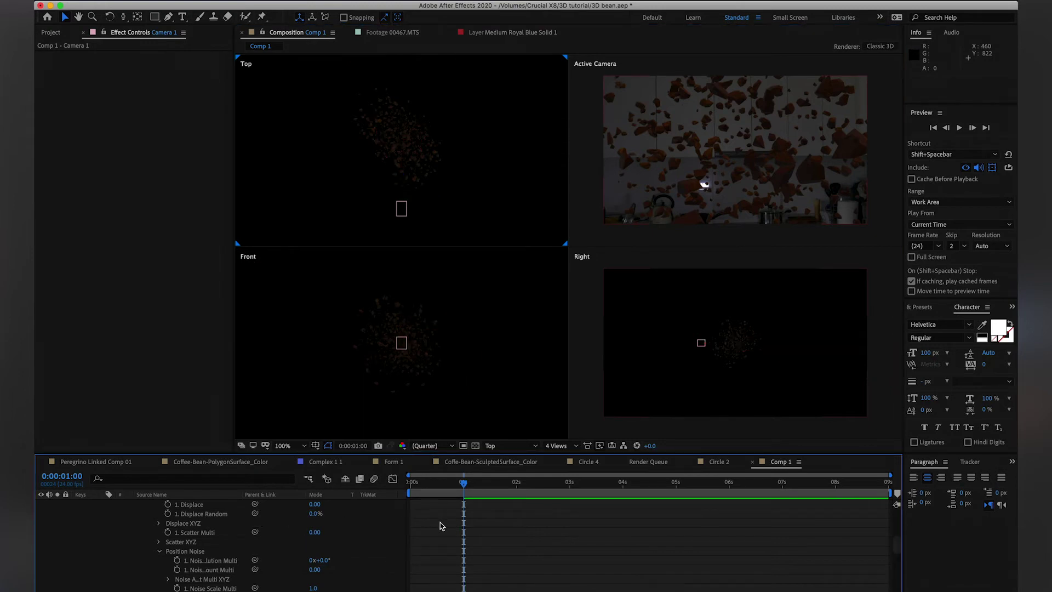
pyautogui.scroll(10, 440, 526)
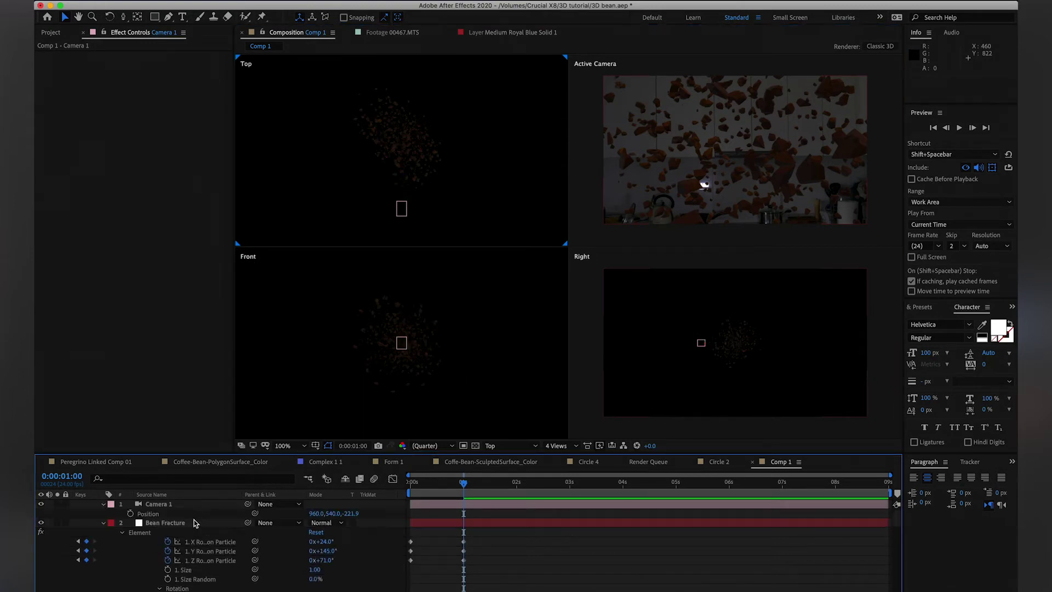
# - Scrub the first second of the explosion, then change the Animation Type to Radial
pyautogui.click(411, 490)
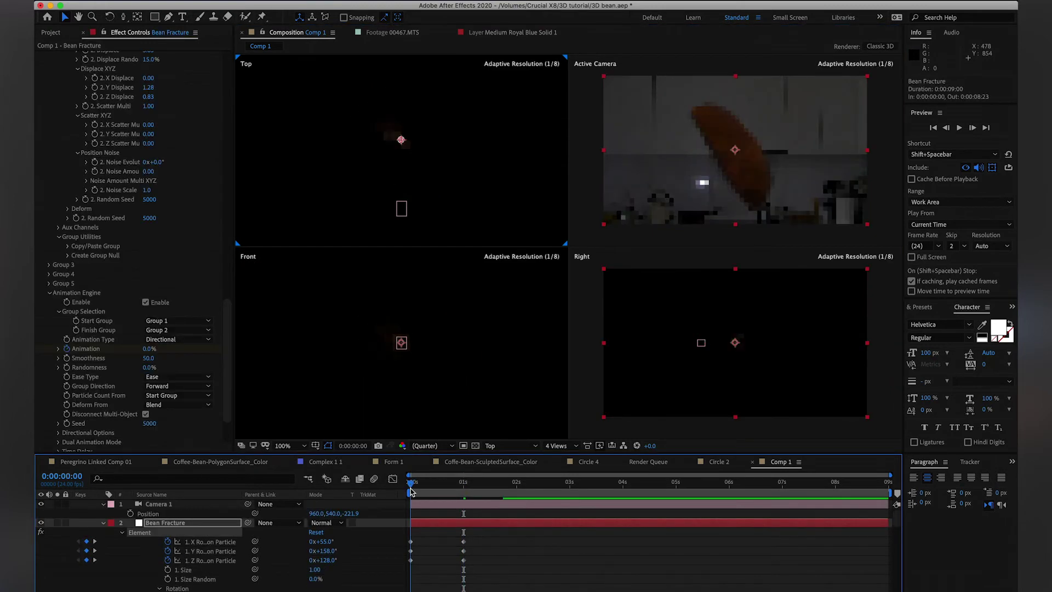
pyautogui.moveTo(411, 490); pyautogui.dragTo(477, 490)
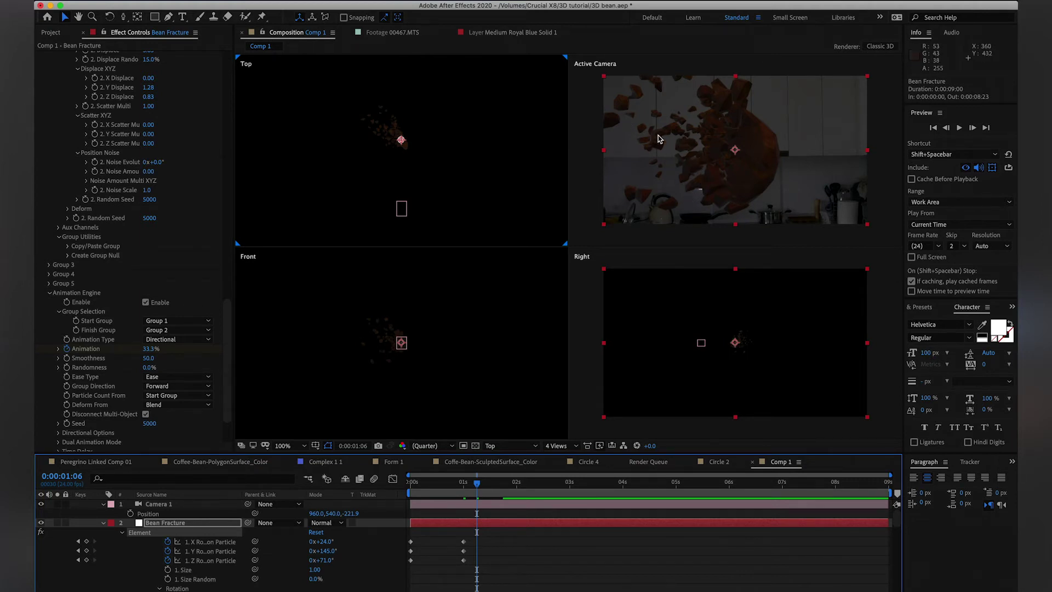
pyautogui.click(179, 340)
pyautogui.click(181, 371)
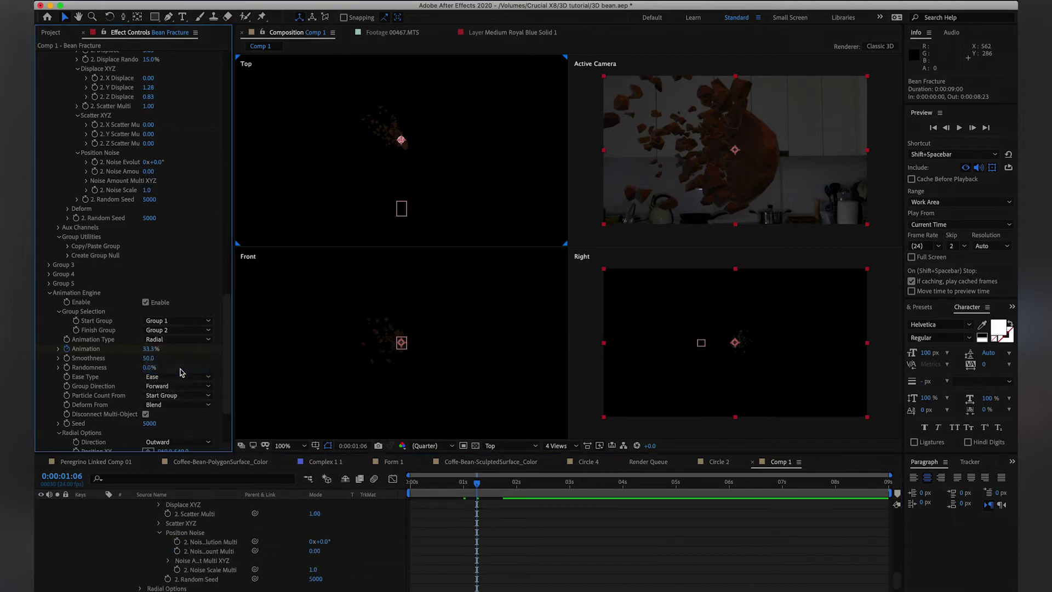
# - Preview the radial burst to about four seconds, scrub back, and collapse layer properties
pyautogui.moveTo(483, 486); pyautogui.dragTo(496, 484)
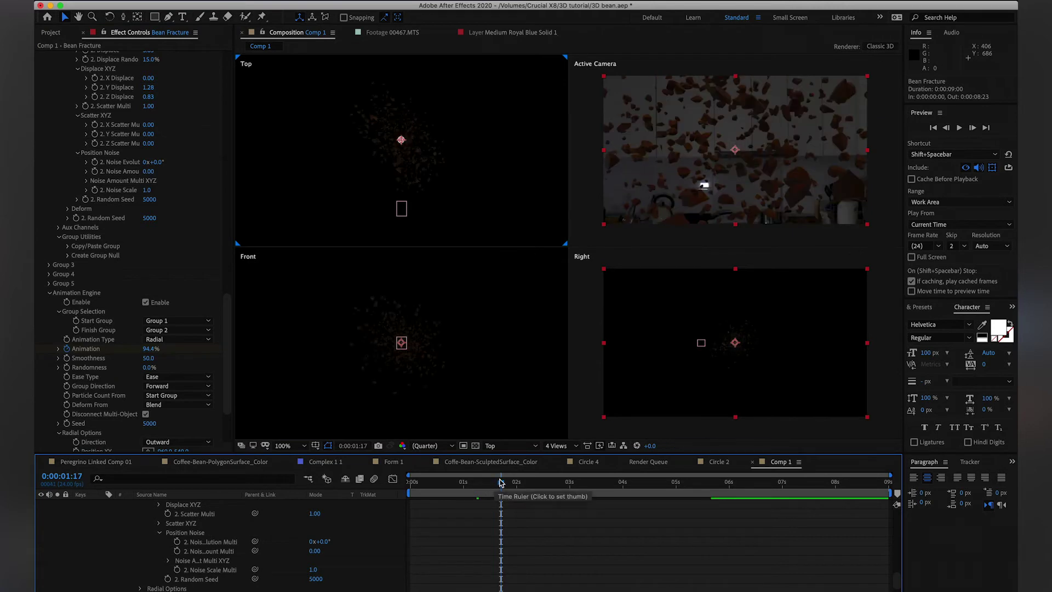
pyautogui.press('space')
pyautogui.click(628, 493)
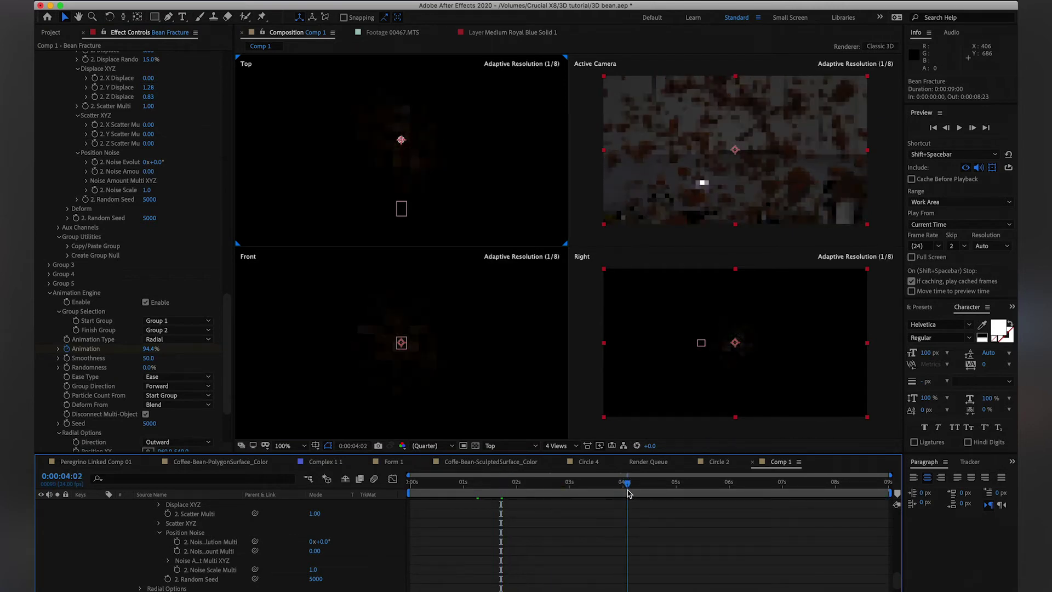
pyautogui.press('space')
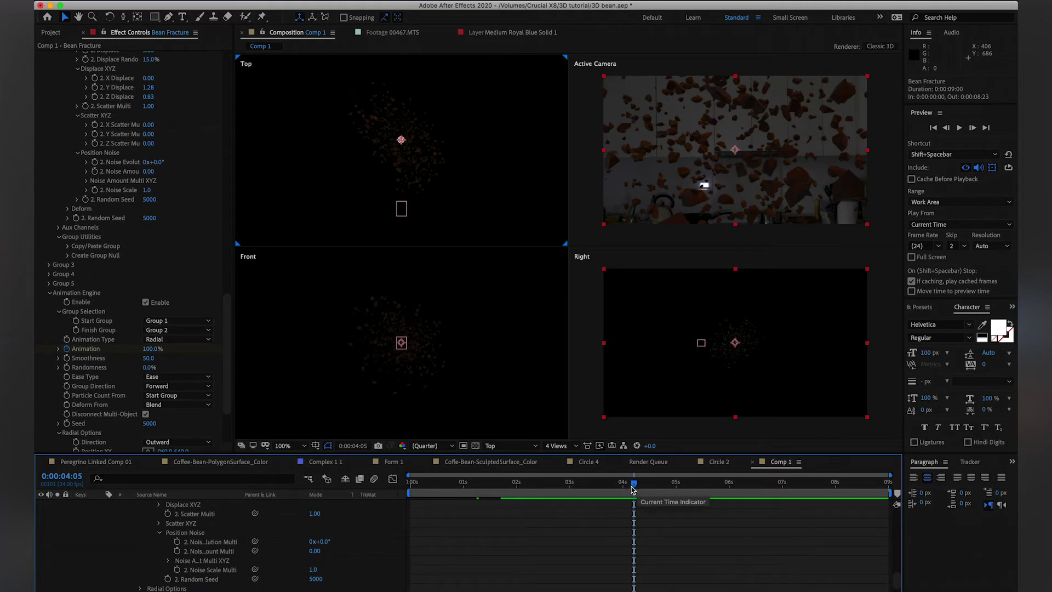
pyautogui.moveTo(636, 487); pyautogui.dragTo(411, 501)
pyautogui.press('u')
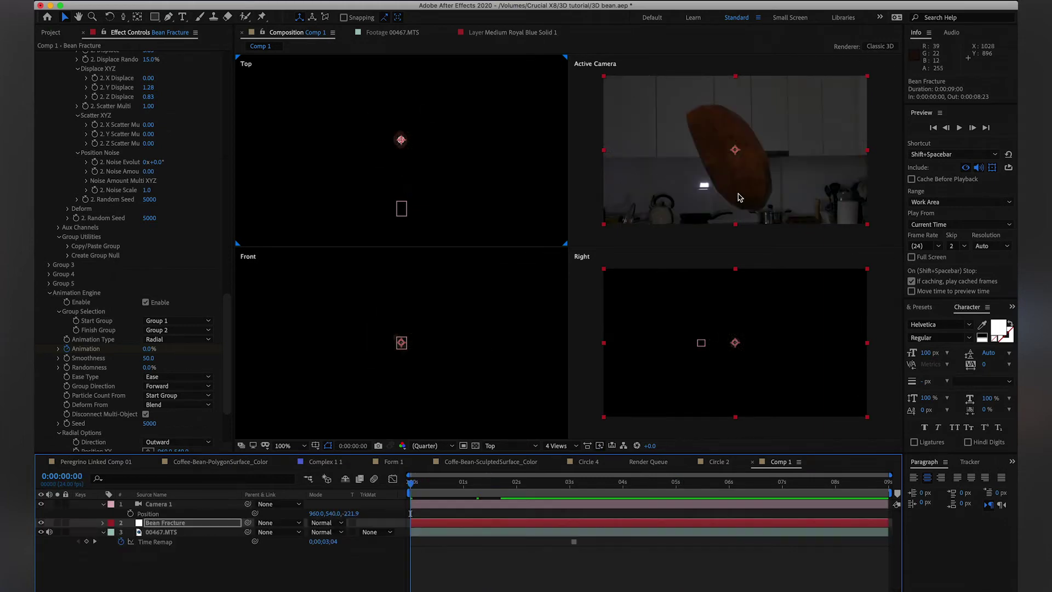
# - Add a Parallel Light at 111% intensity, positioned up and to the right
pyautogui.click(231, 0)
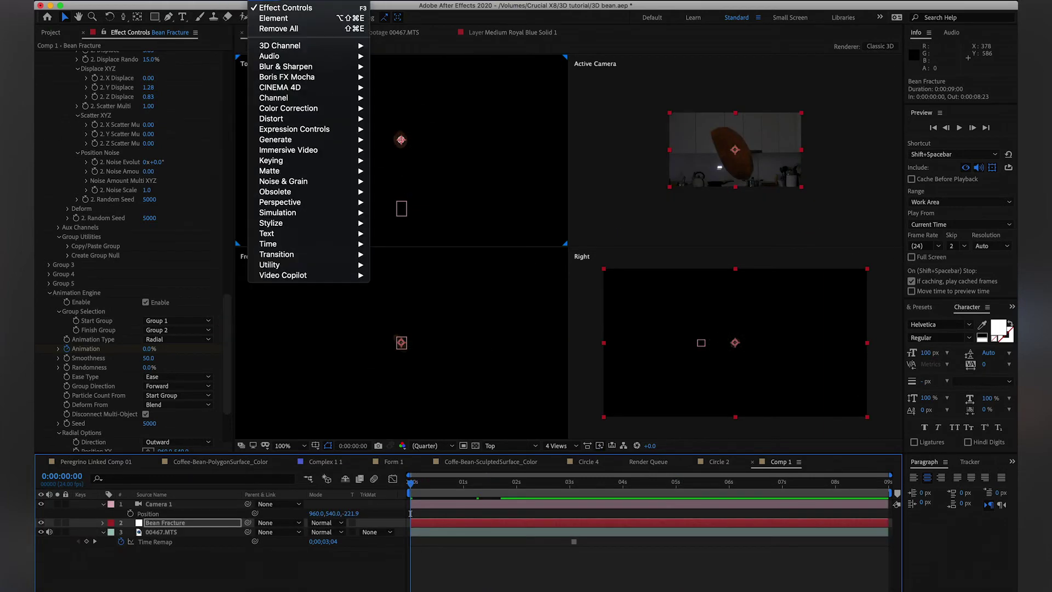
pyautogui.moveTo(241, 3)
pyautogui.click(378, 32)
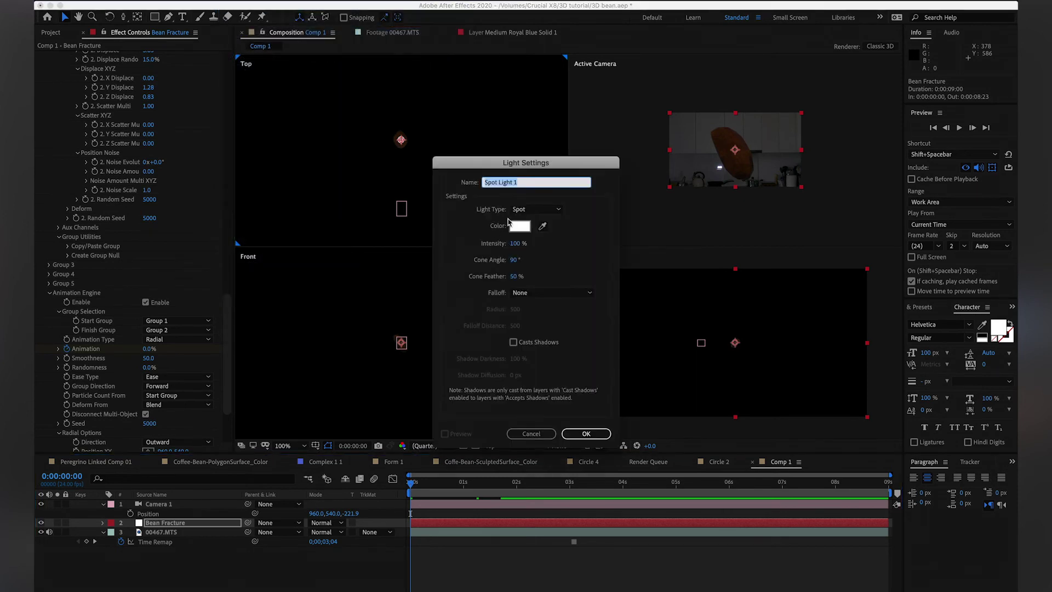
pyautogui.click(526, 209)
pyautogui.click(523, 199)
pyautogui.click(586, 434)
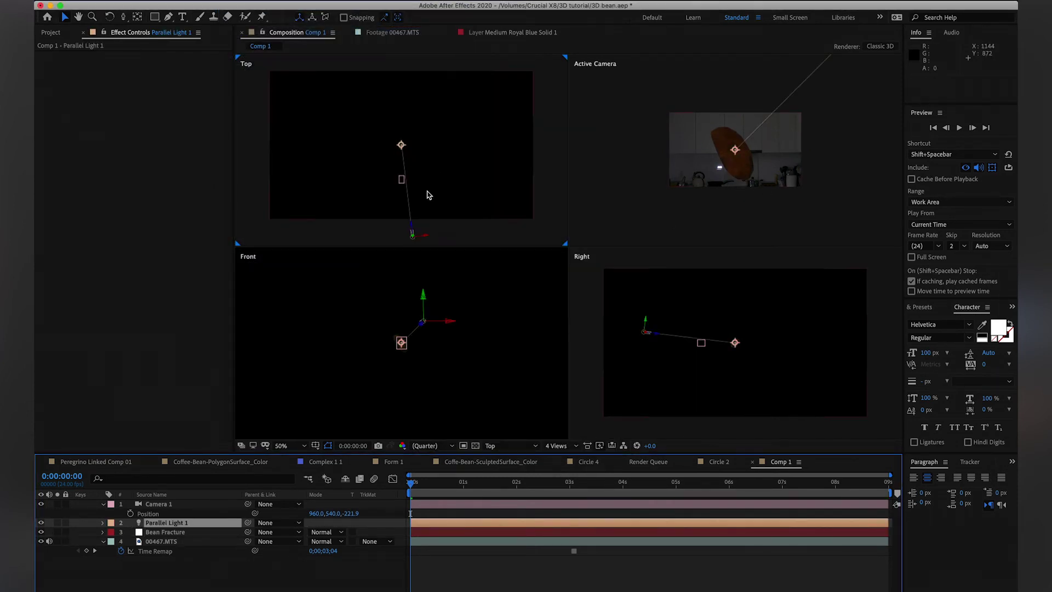
pyautogui.moveTo(416, 241); pyautogui.dragTo(444, 181)
pyautogui.press('.')
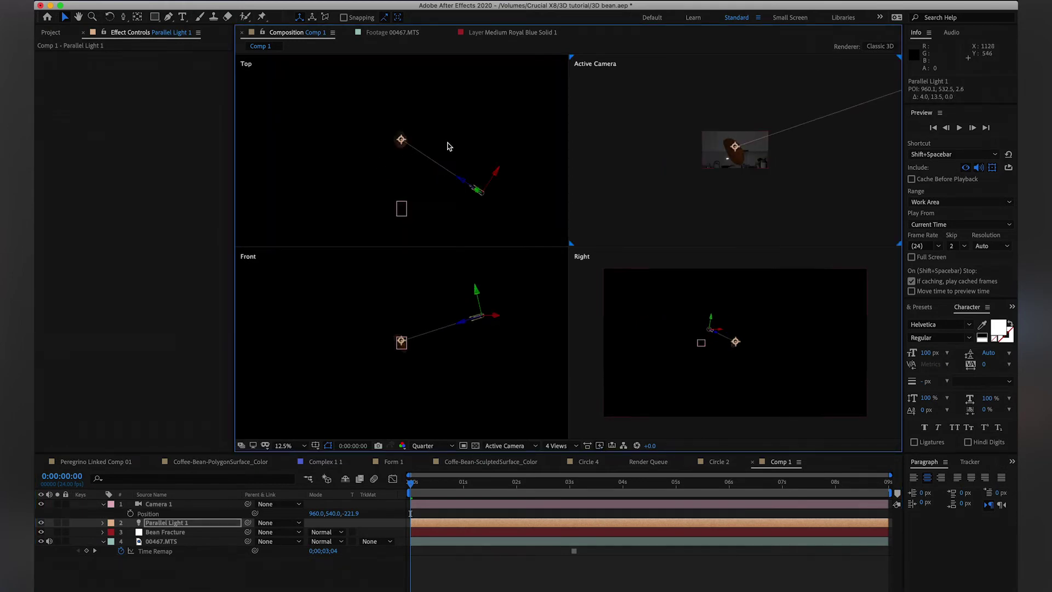
# - Add a Spot Light, adjust its cone angle, and aim it at the bean in the Top view
pyautogui.click(236, 0)
pyautogui.moveTo(241, 7)
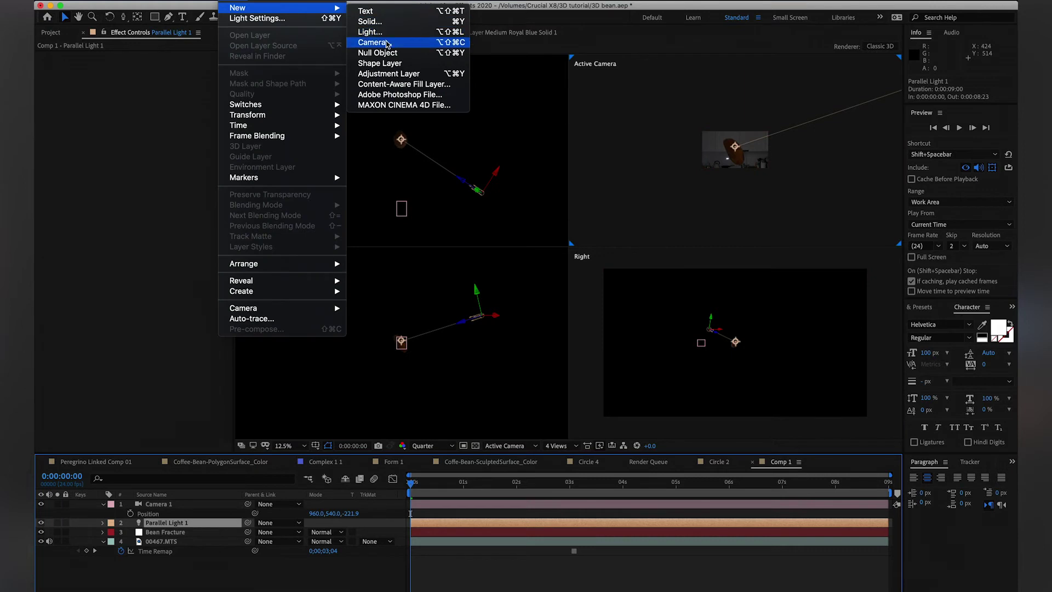
pyautogui.click(370, 32)
pyautogui.click(536, 209)
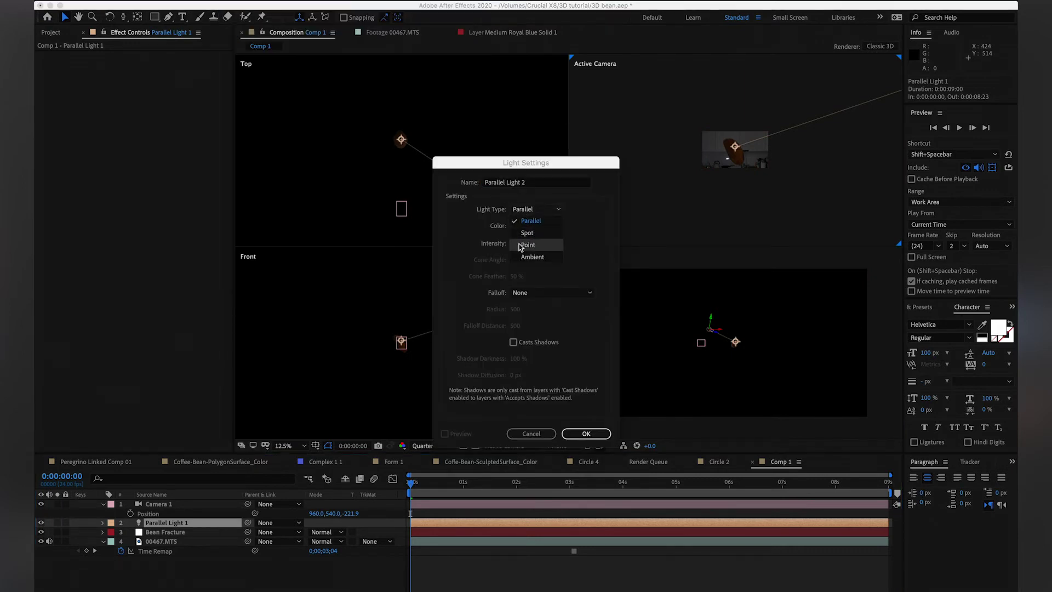
pyautogui.click(538, 242)
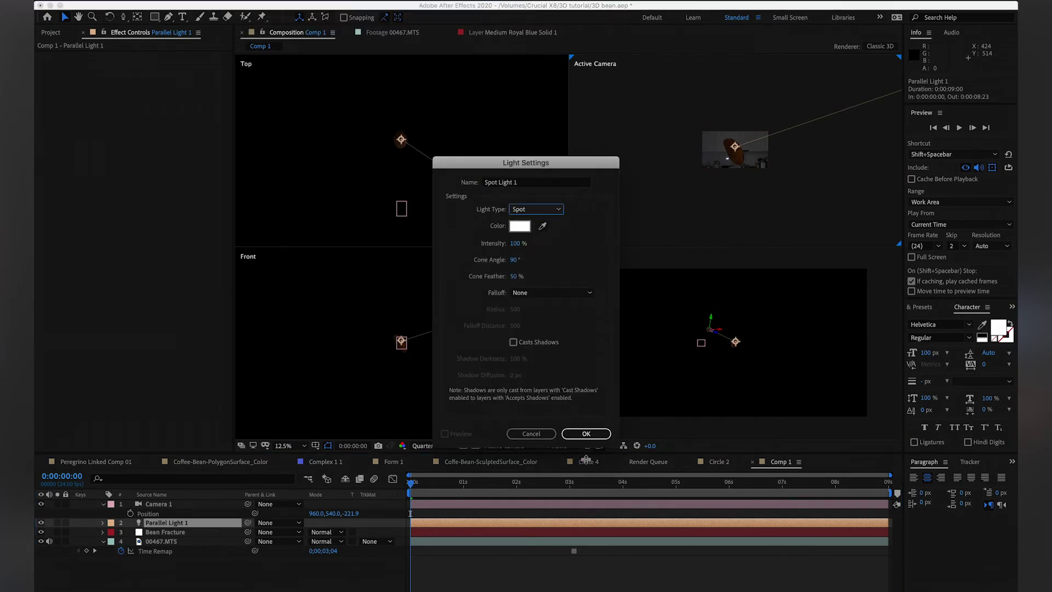
pyautogui.click(586, 434)
pyautogui.click(232, 519)
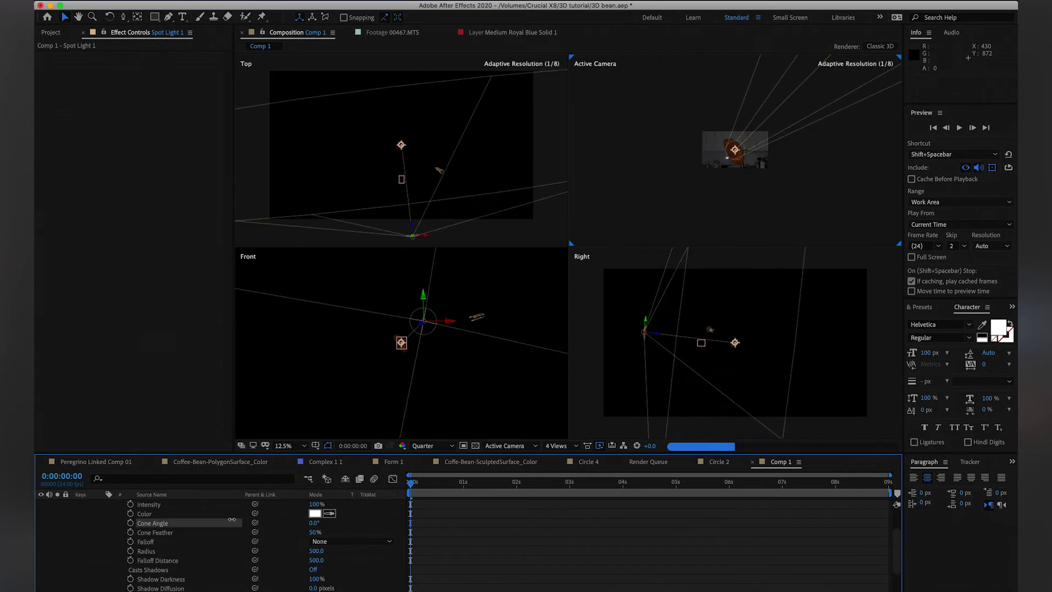
pyautogui.moveTo(232, 519)
pyautogui.mouseDown()
pyautogui.moveTo(245, 521)
pyautogui.moveTo(235, 521)
pyautogui.mouseUp()
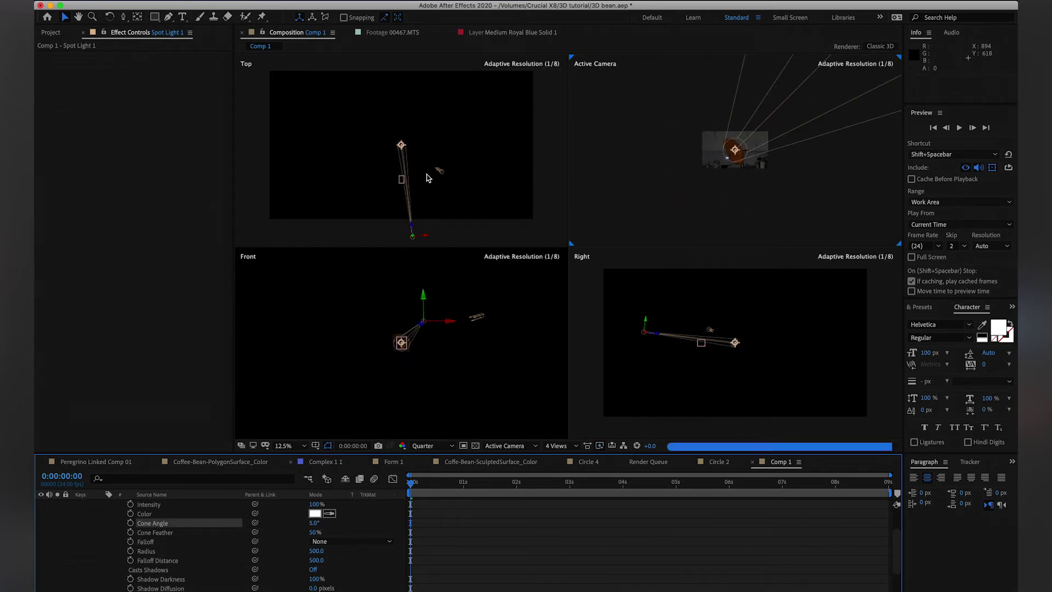
pyautogui.moveTo(412, 236); pyautogui.dragTo(360, 104)
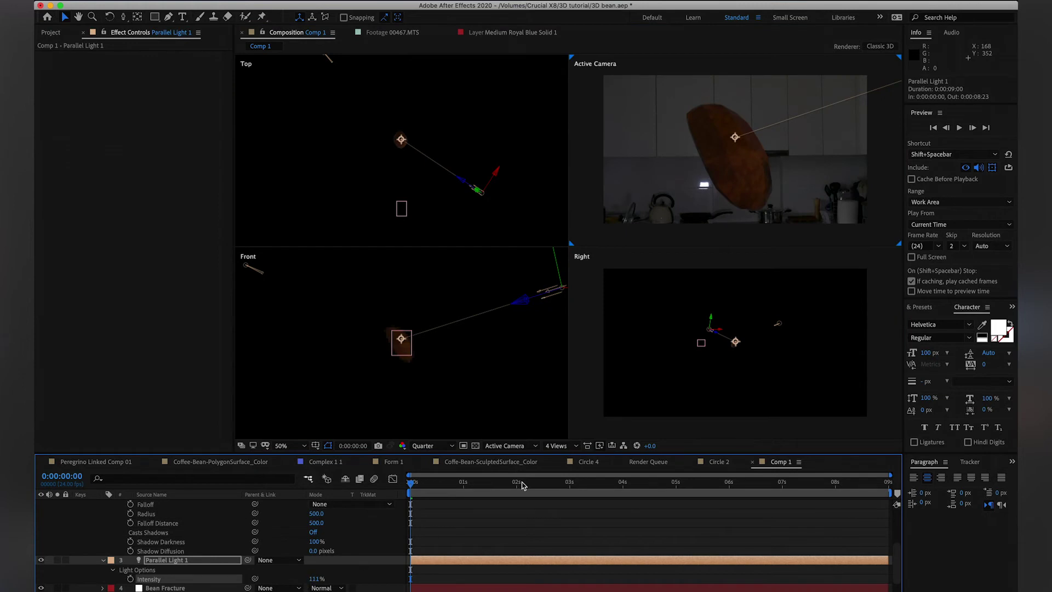
# - Add an Ambient Light and set its Intensity to 14%
pyautogui.scroll(4, 186, 521)
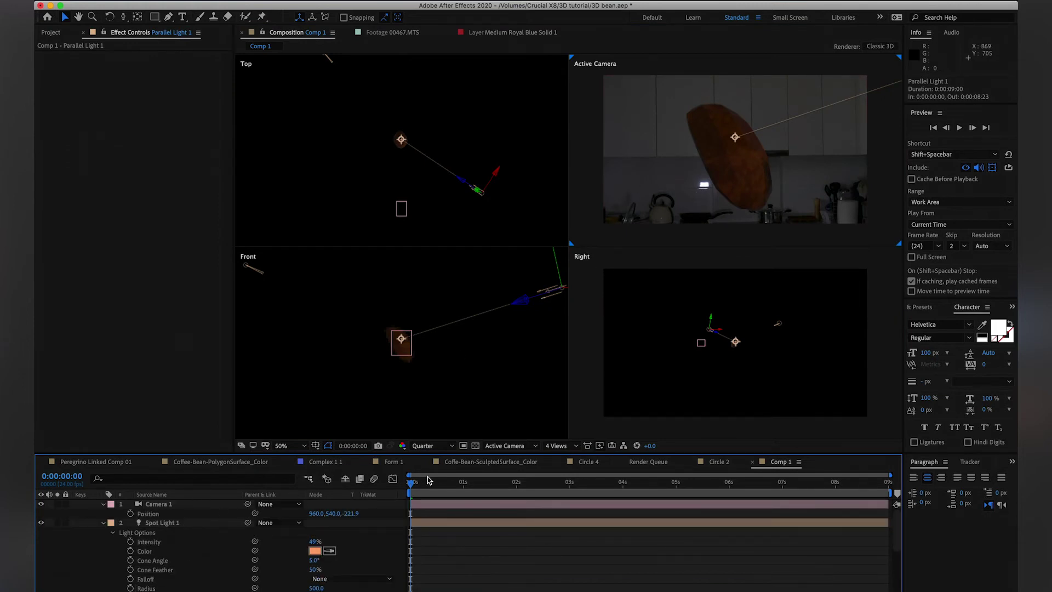
pyautogui.moveTo(429, 480); pyautogui.dragTo(463, 487)
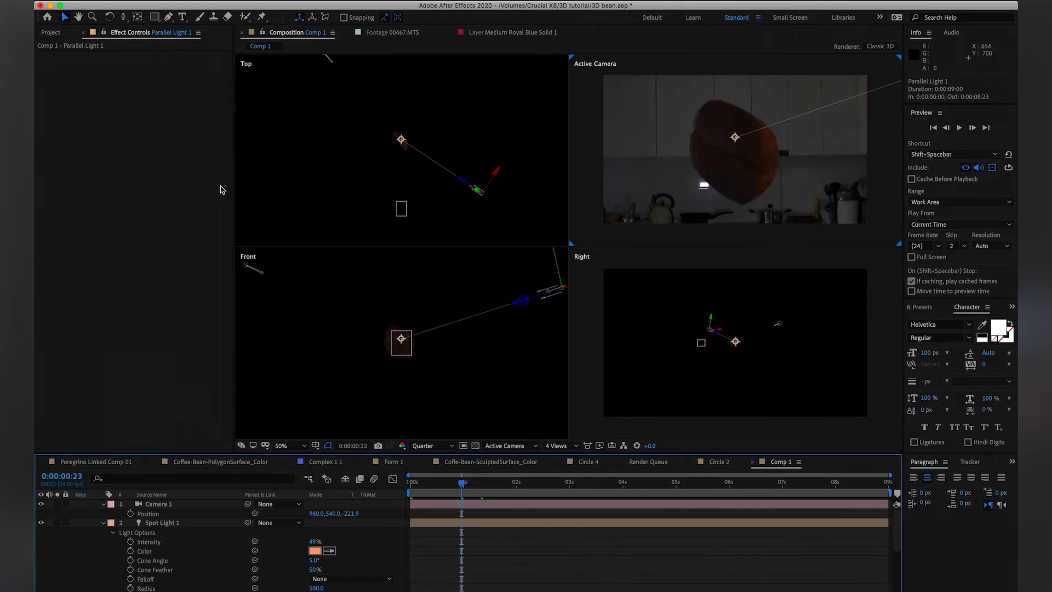
pyautogui.hotkey('ctrl', 'Up')
pyautogui.scroll(-5, 245, 549)
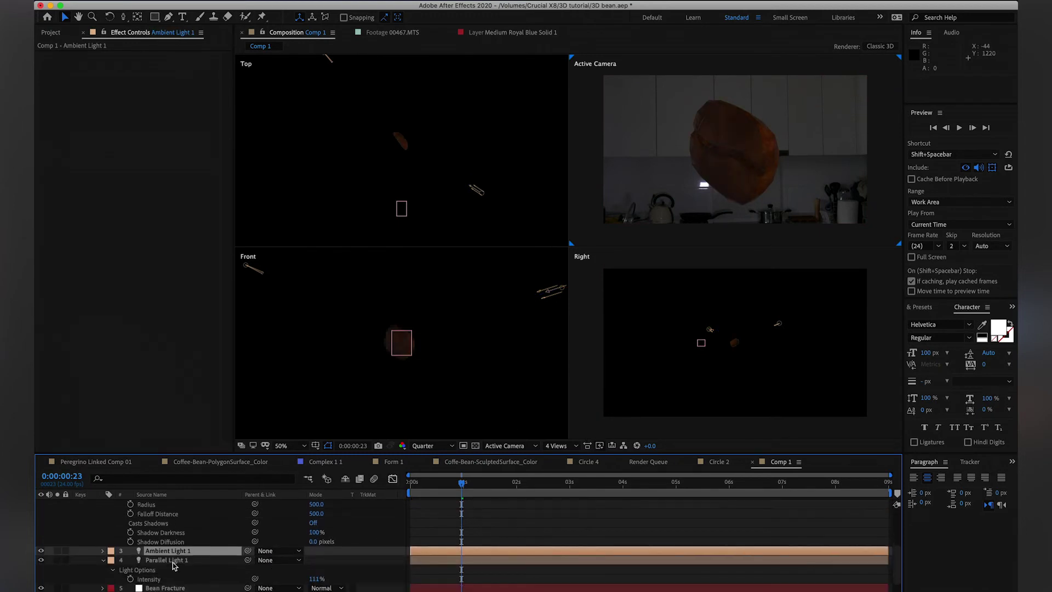
pyautogui.moveTo(318, 560)
pyautogui.mouseDown()
pyautogui.moveTo(337, 561)
pyautogui.moveTo(307, 562)
pyautogui.mouseUp()
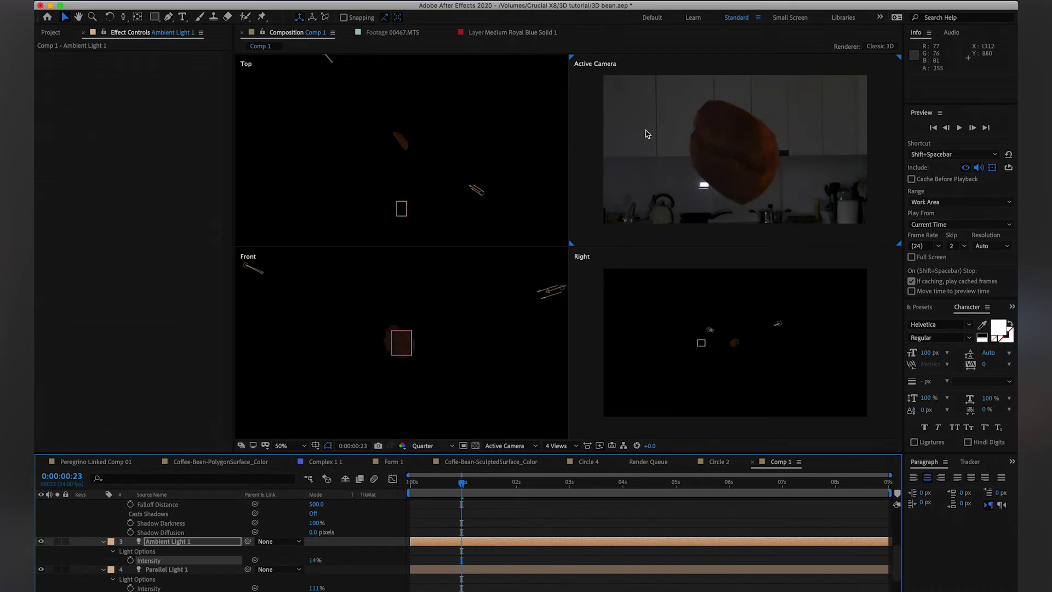
# - Scrub to 0:00:01:14 to preview the shattered, lit bean
pyautogui.scroll(1, 786, 187)
pyautogui.scroll(-2, 775, 172)
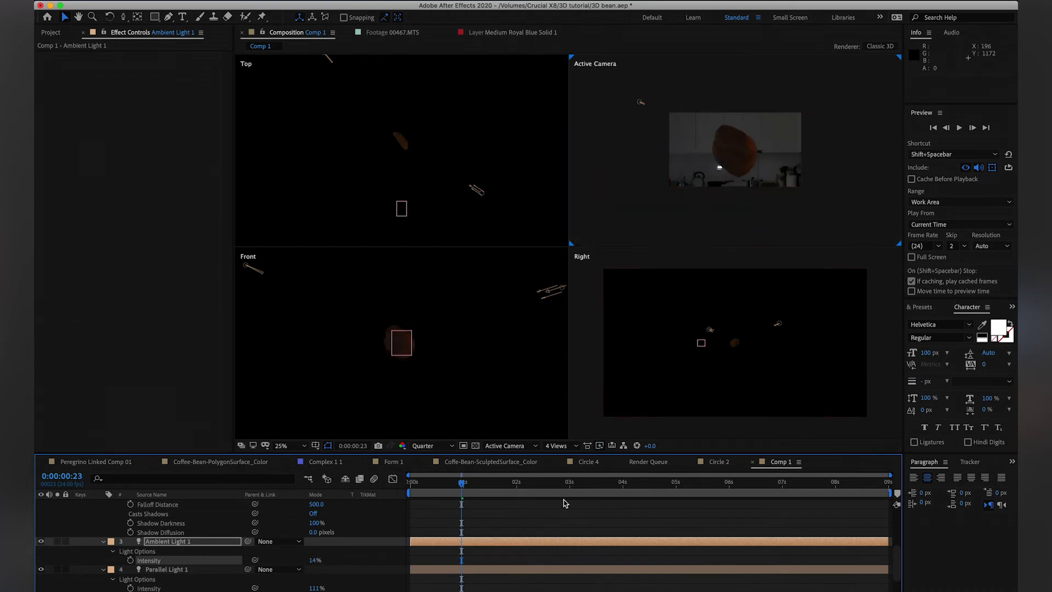
pyautogui.moveTo(461, 490); pyautogui.dragTo(494, 488)
pyautogui.scroll(1, 655, 196)
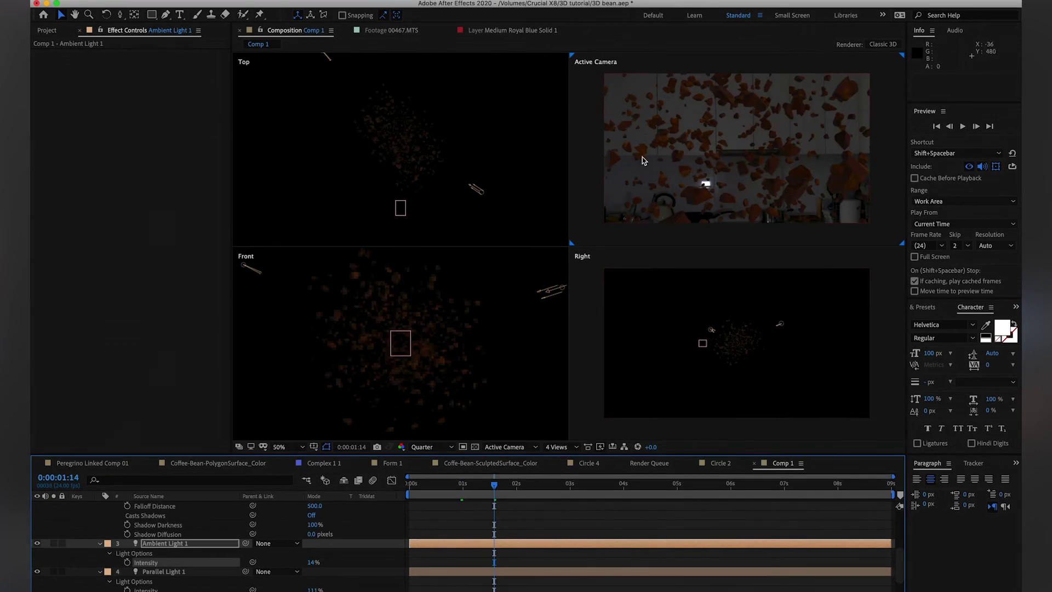
pyautogui.scroll(-3, 181, 548)
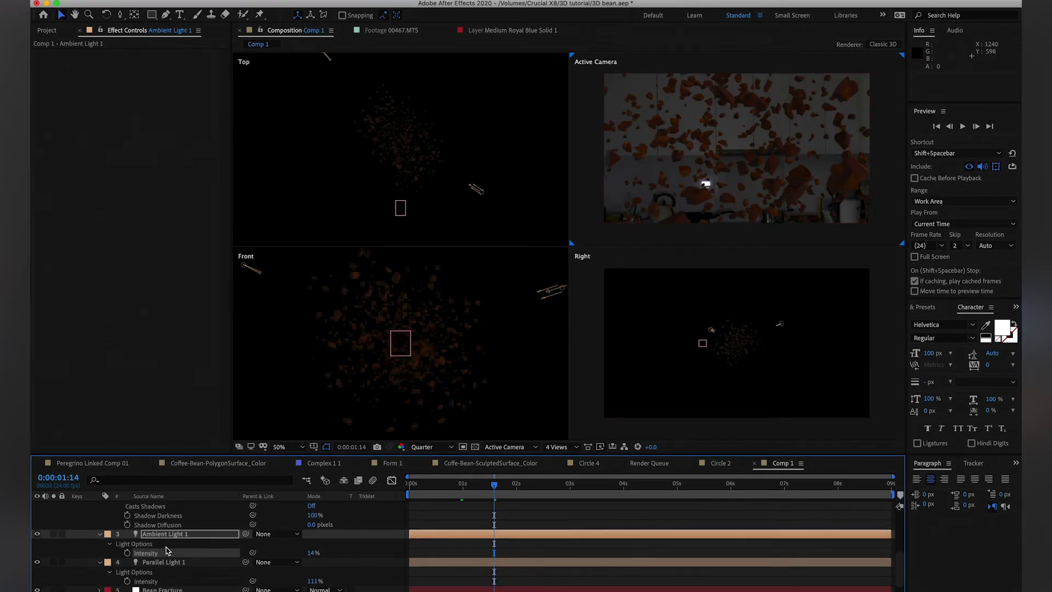
# - Scale the 00467.MTS background plate up to about 504%
pyautogui.click(172, 582)
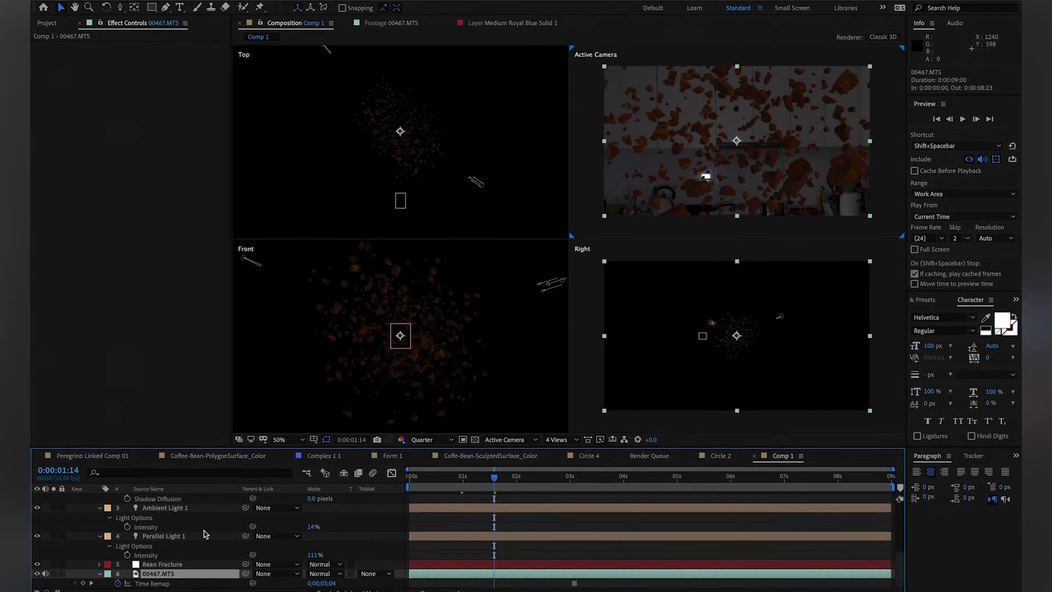
pyautogui.press('s')
pyautogui.moveTo(341, 577); pyautogui.dragTo(549, 573)
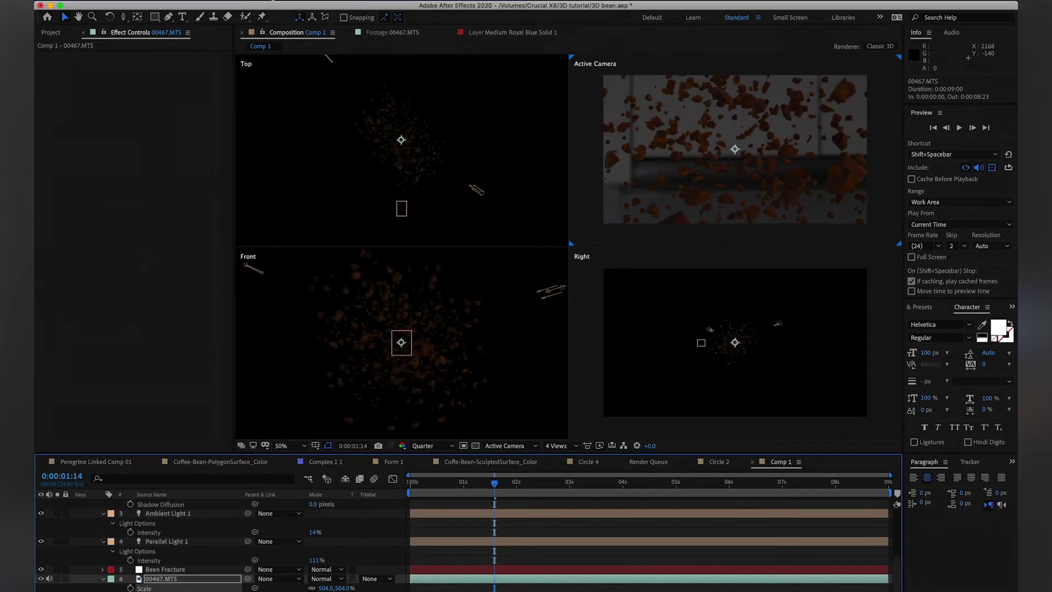
# - Blur the background plate with a Gaussian Blur of 92.6, repeating edge pixels
pyautogui.click(257, 0)
pyautogui.moveTo(283, 52)
pyautogui.click(425, 183)
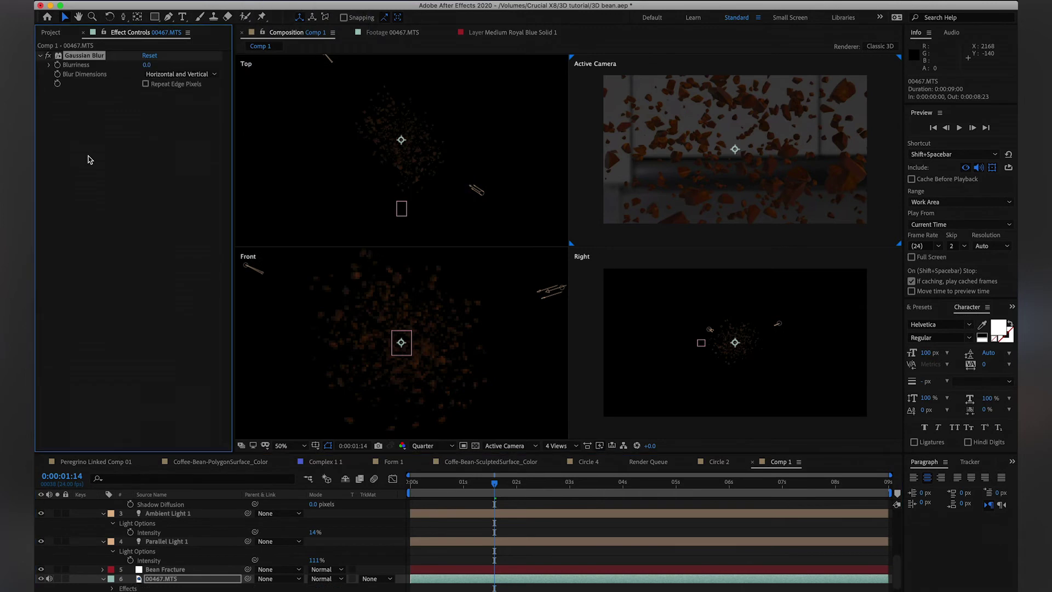
pyautogui.moveTo(489, 73); pyautogui.dragTo(395, 98)
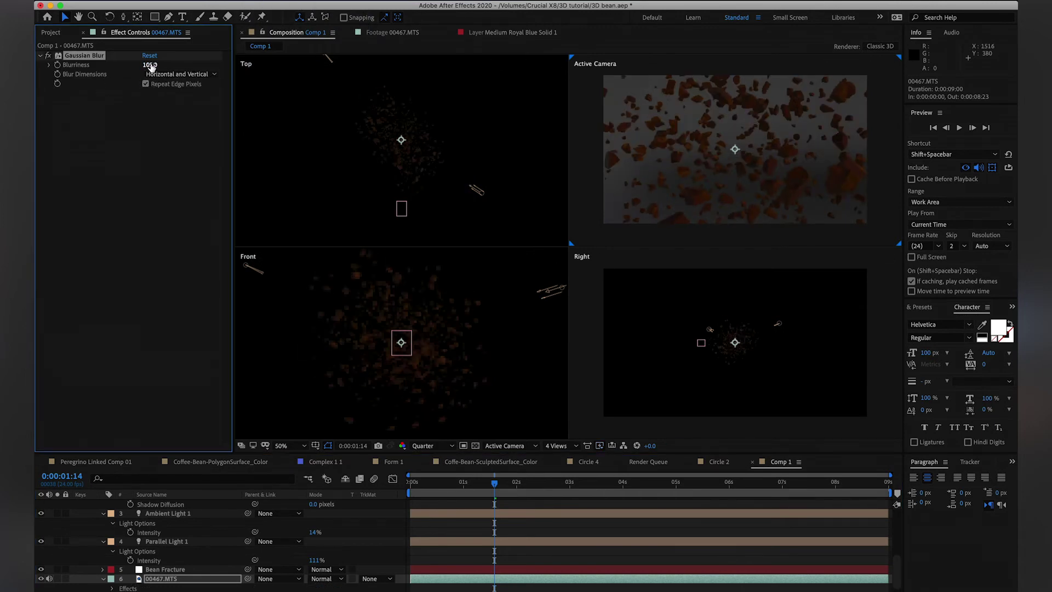
pyautogui.moveTo(151, 66); pyautogui.dragTo(601, 467)
# - Scrub from before the explosion to where the fragments scatter over the blurred plate
pyautogui.moveTo(494, 487); pyautogui.dragTo(444, 487)
pyautogui.click(468, 486)
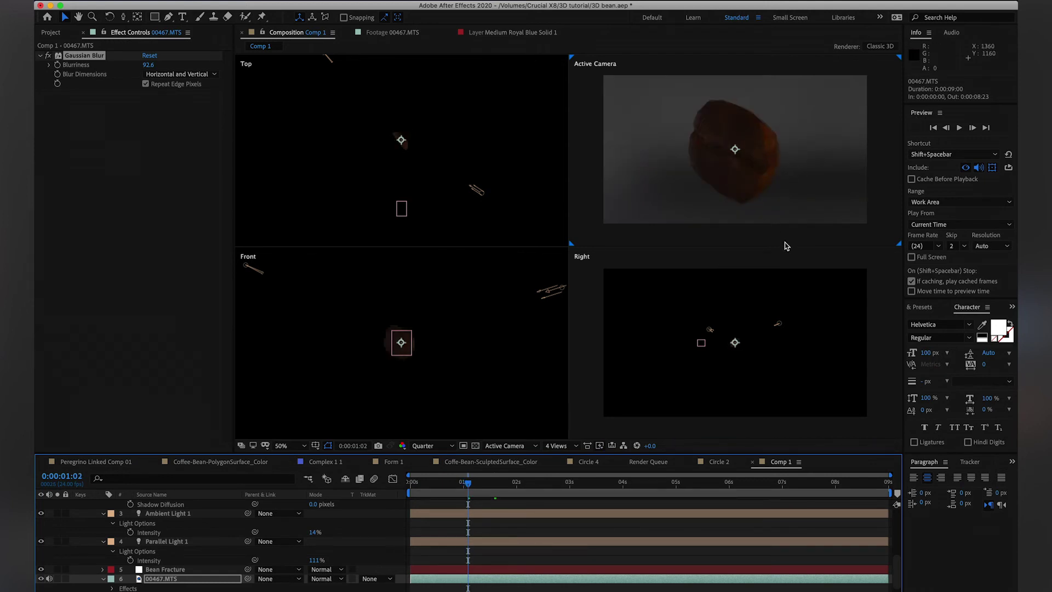
pyautogui.moveTo(467, 499); pyautogui.dragTo(497, 489)
# - Select Camera 1 with the Orbit tool active and show its Position and Orientation properties
pyautogui.click(165, 570)
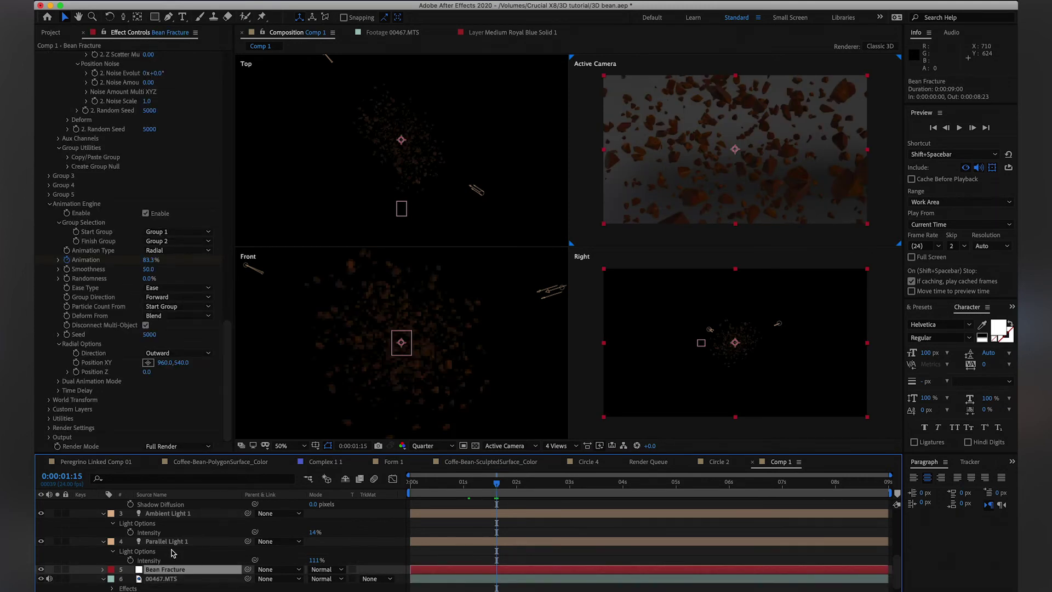
pyautogui.scroll(5, 171, 549)
pyautogui.click(171, 506)
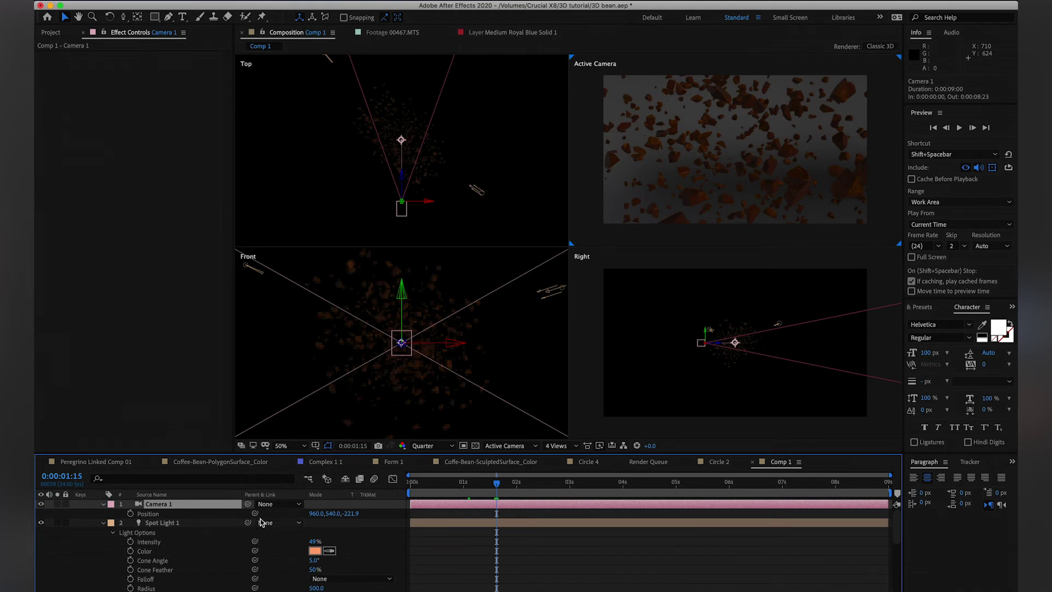
pyautogui.press('c')
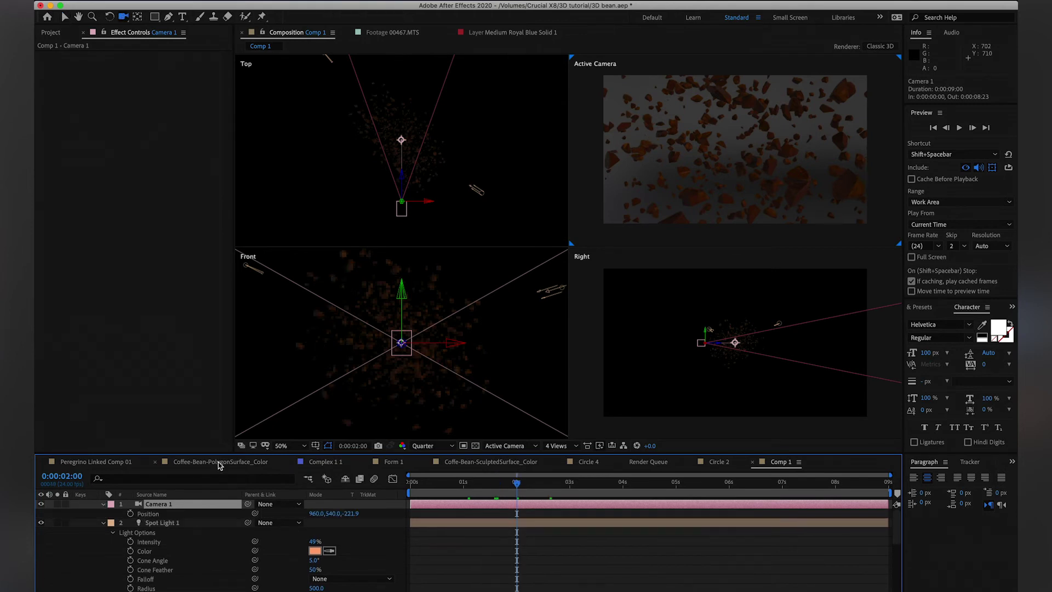
pyautogui.hotkey('shift', 'r')
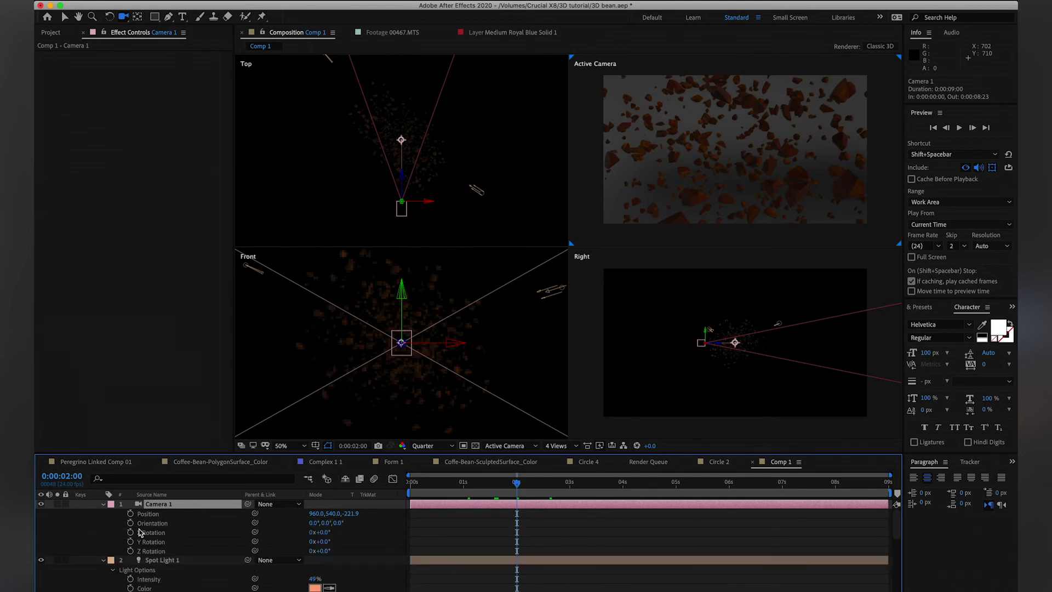
# - Keyframe Camera 1's Position and Orientation, then orbit it in among the fragments at 0:00:01:17
pyautogui.click(130, 514)
pyautogui.click(130, 523)
pyautogui.moveTo(516, 483)
pyautogui.mouseDown()
pyautogui.moveTo(474, 482)
pyautogui.moveTo(501, 482)
pyautogui.mouseUp()
pyautogui.moveTo(650, 145); pyautogui.dragTo(788, 171)
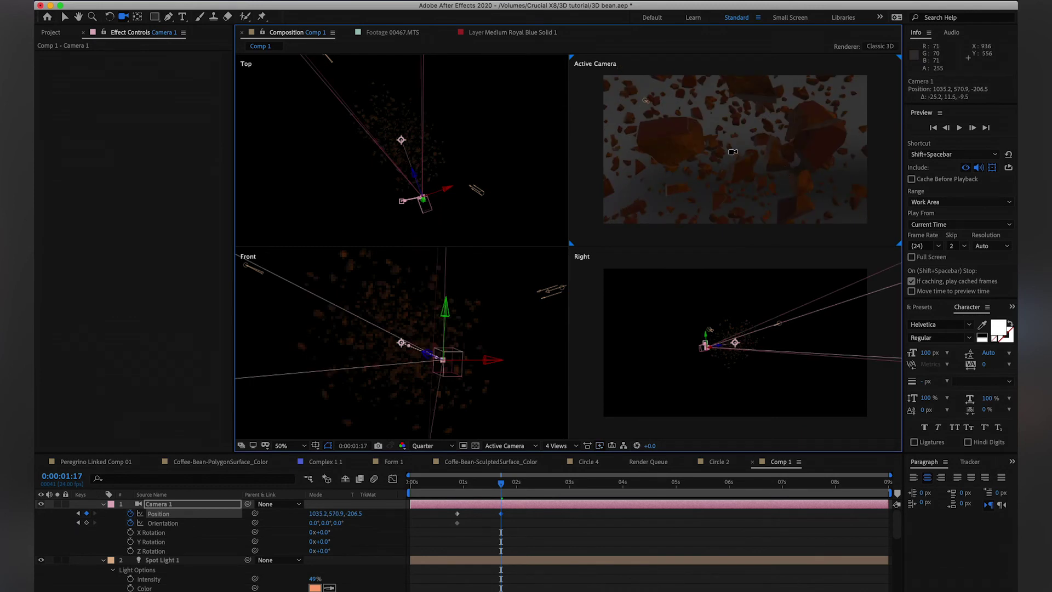
pyautogui.click(500, 481)
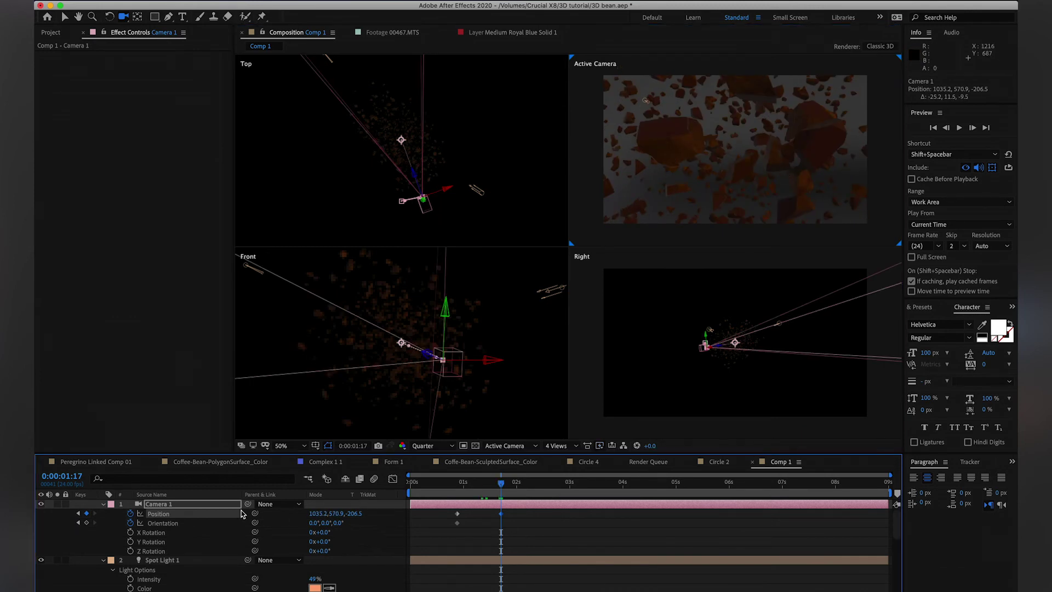
# - Add keyframes for the camera's Focus Distance, Zoom and Aperture, then show only animated properties
pyautogui.press('a')
pyautogui.press('a')
pyautogui.scroll(-2, 204, 550)
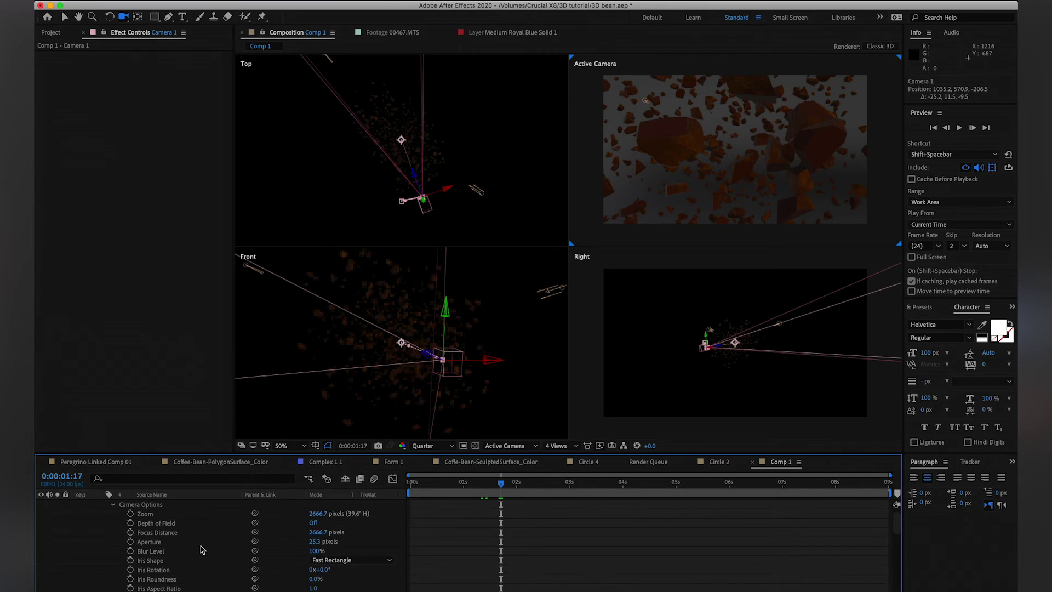
pyautogui.click(131, 532)
pyautogui.click(131, 513)
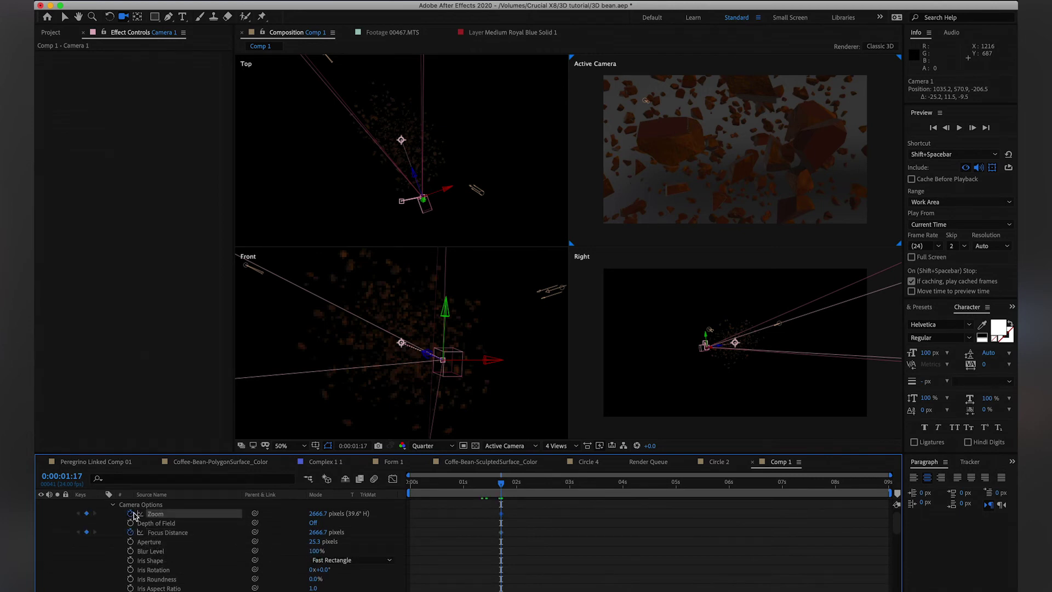
pyautogui.click(131, 542)
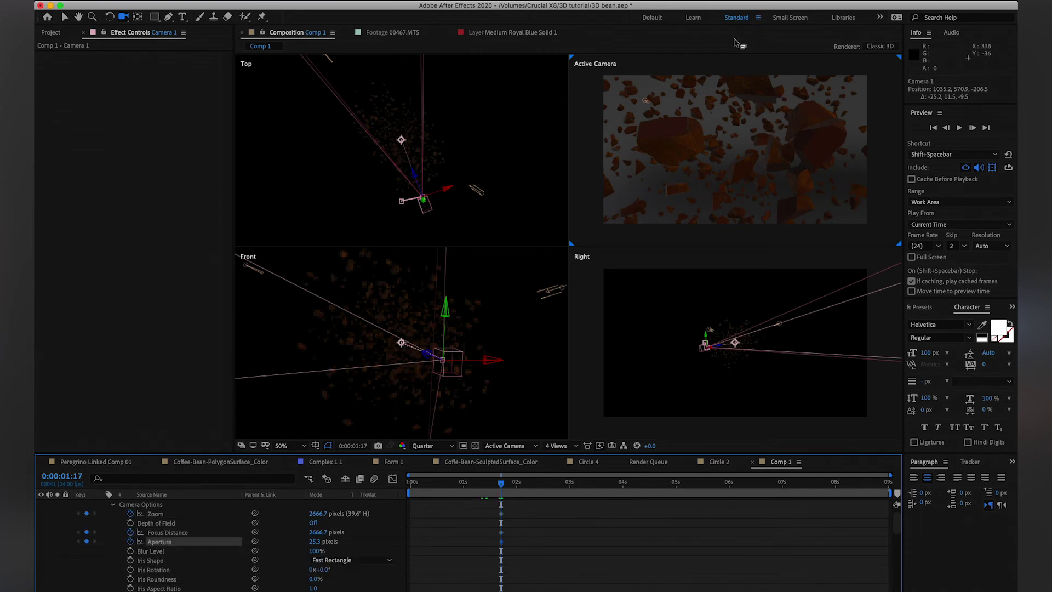
pyautogui.press('u')
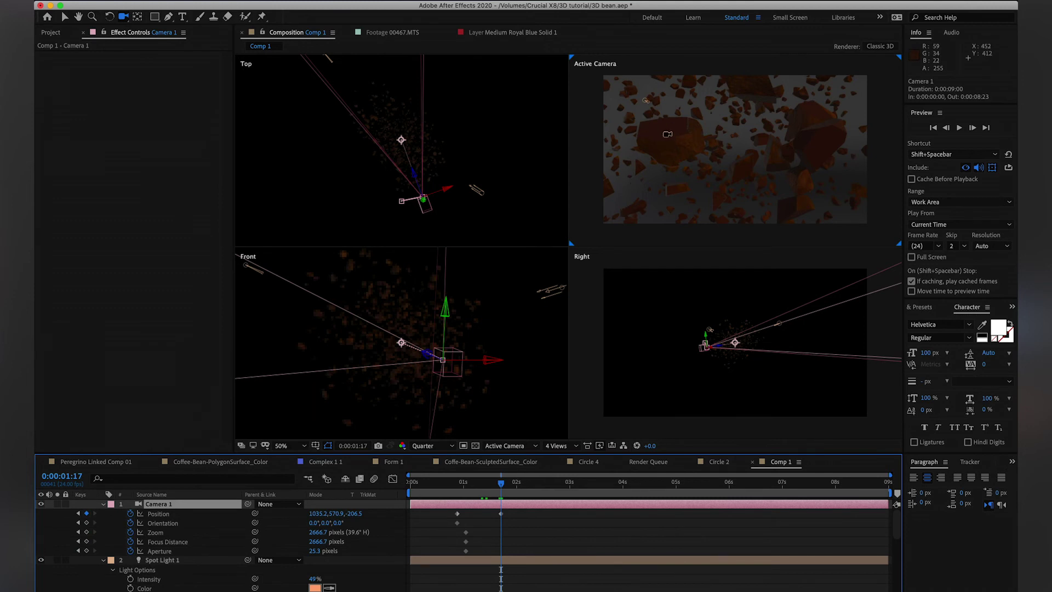
pyautogui.scroll(3, 394, 163)
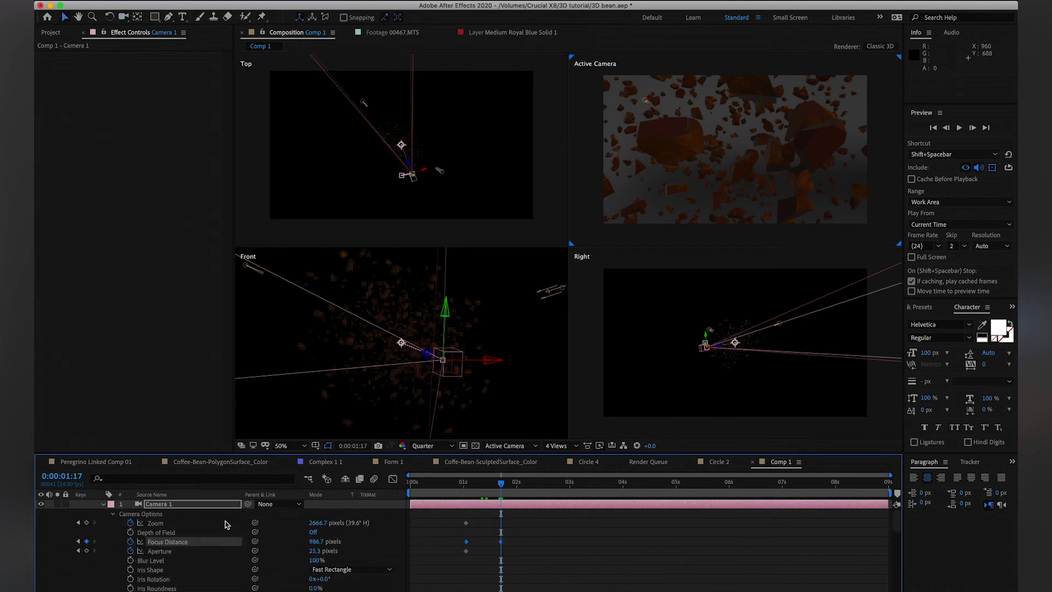
# - Turn on camera depth of field, pull focus in to about 265.7 pixels, and widen the aperture
pyautogui.scroll(-1, 225, 531)
pyautogui.click(313, 504)
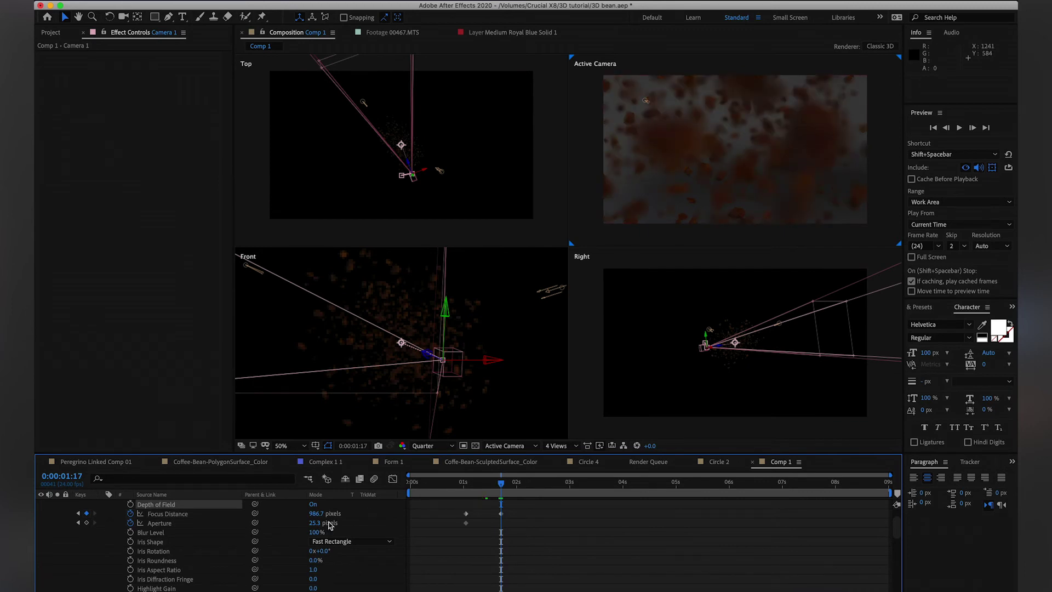
pyautogui.scroll(1, 349, 528)
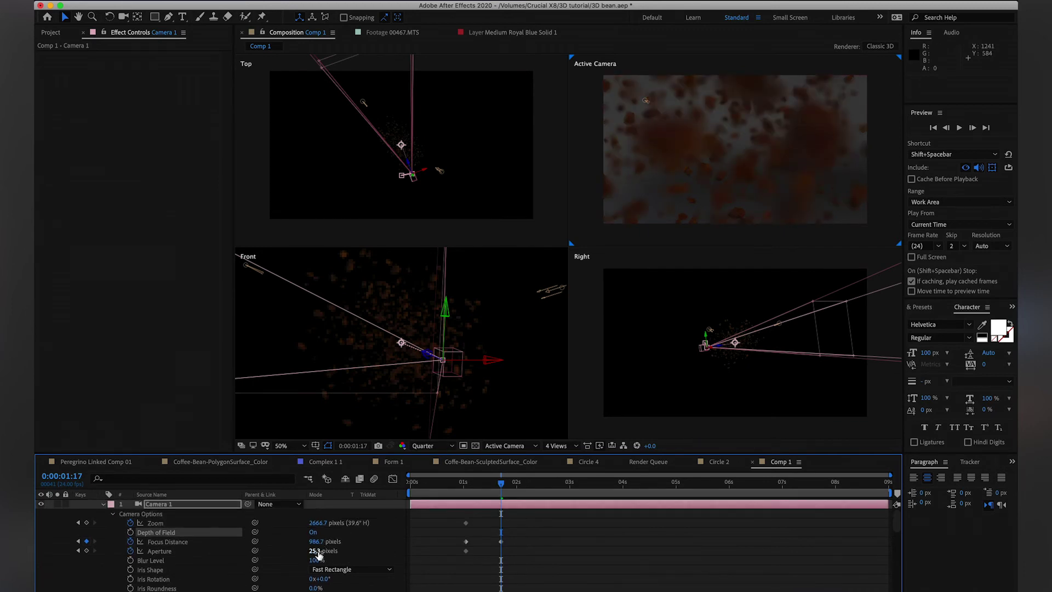
pyautogui.moveTo(315, 541); pyautogui.dragTo(430, 481)
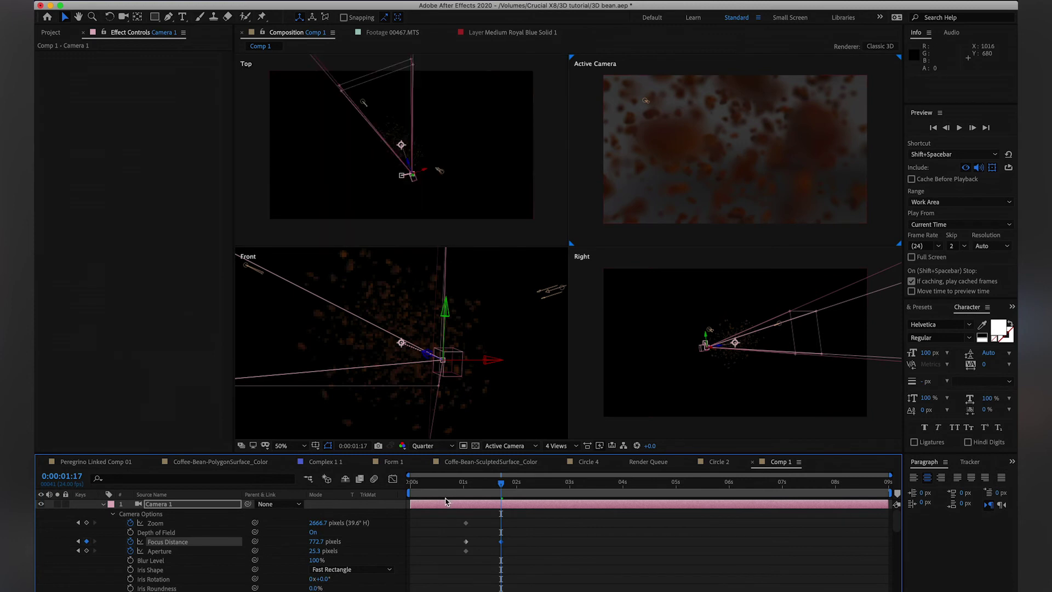
pyautogui.moveTo(304, 544); pyautogui.dragTo(332, 524)
pyautogui.click(314, 533)
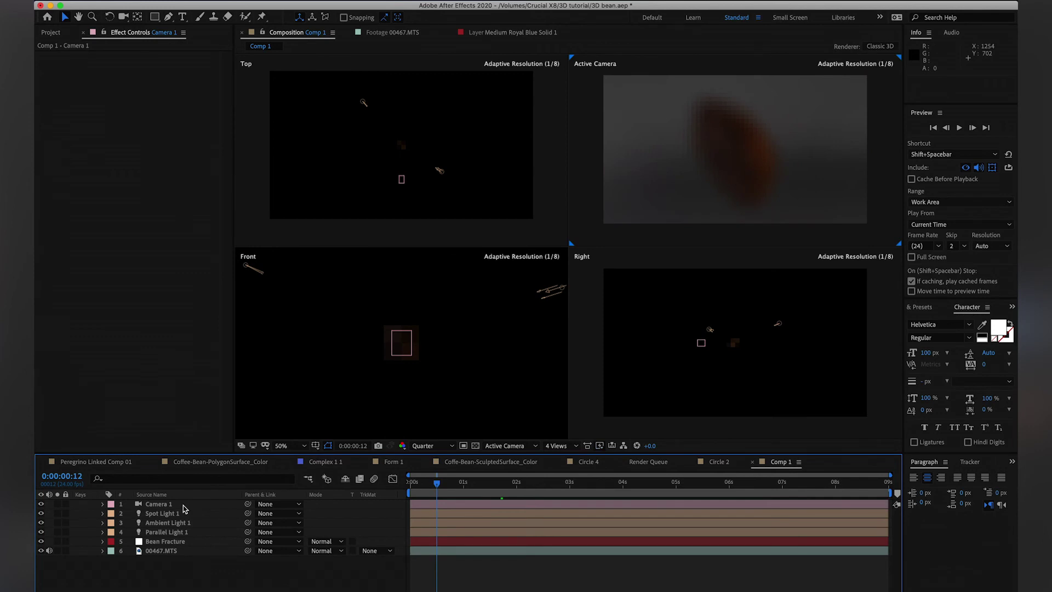
# - At the 0:00:01:01 camera keyframe, set Focus Distance to 210 pixels so the bean is sharp
pyautogui.press('a')
pyautogui.press('a')
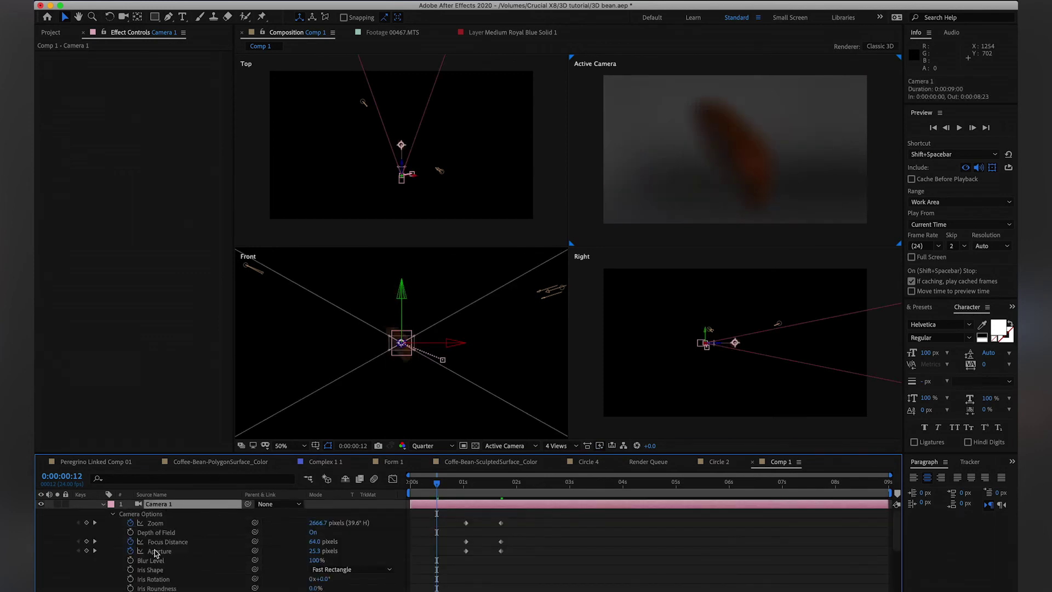
pyautogui.click(95, 542)
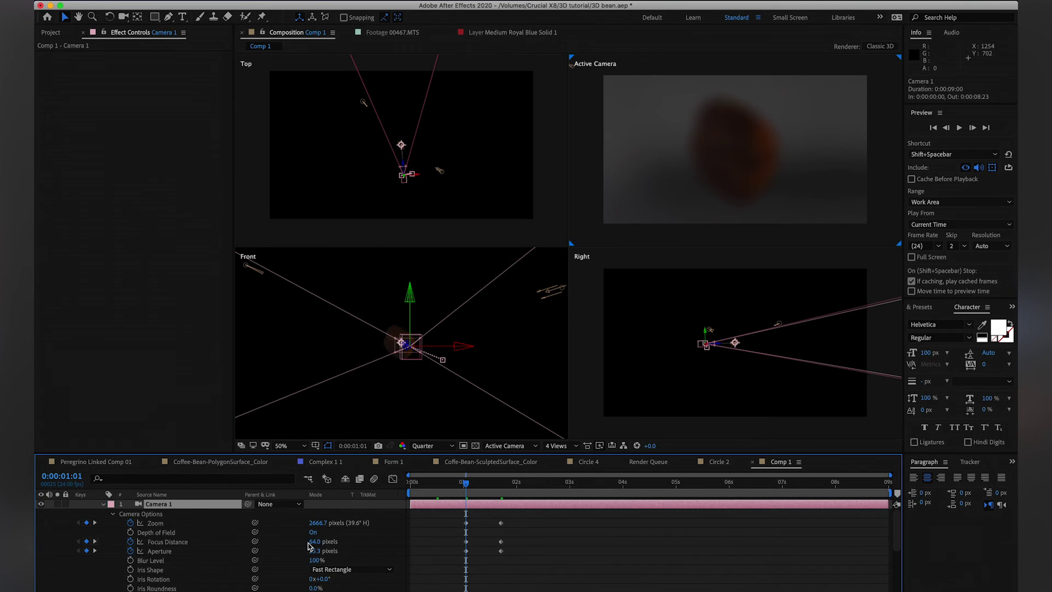
pyautogui.moveTo(315, 542); pyautogui.dragTo(210, 564)
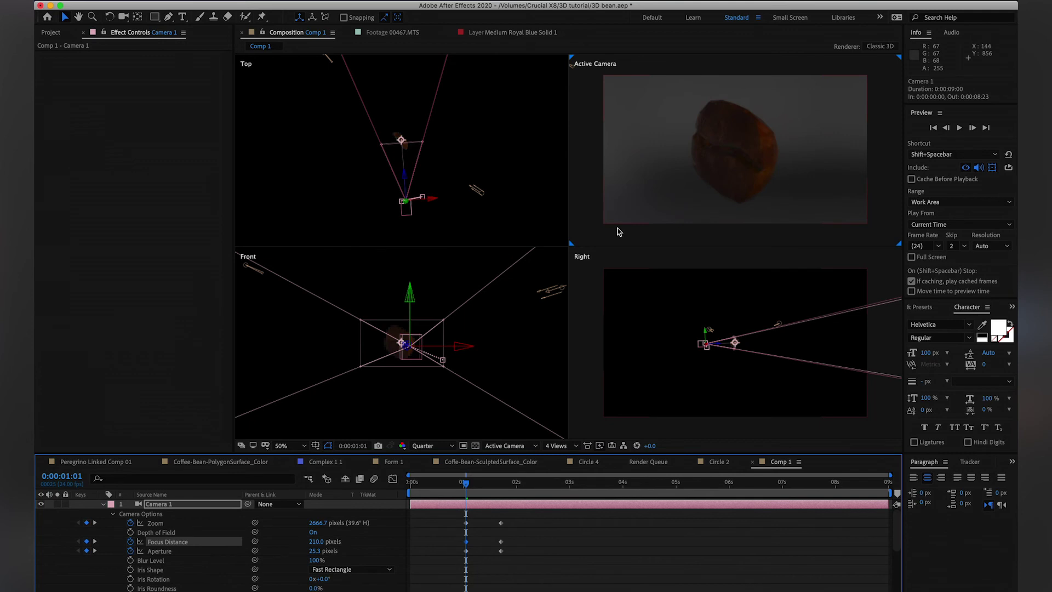
pyautogui.moveTo(480, 490); pyautogui.dragTo(486, 487)
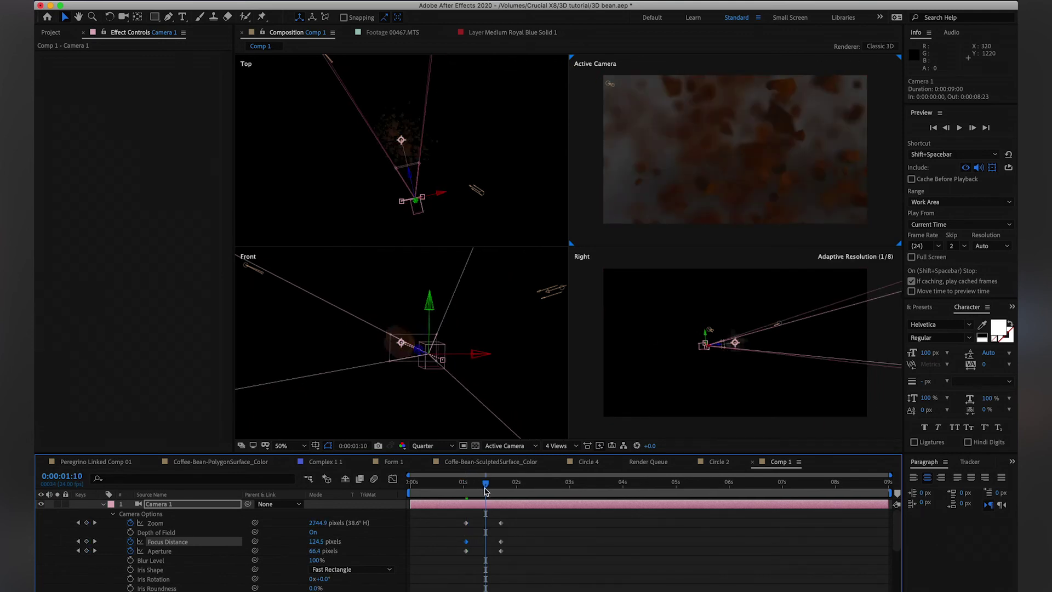
# - Enable motion blur for the composition and the Bean Fracture layer, then show its keyframed properties
pyautogui.click(372, 481)
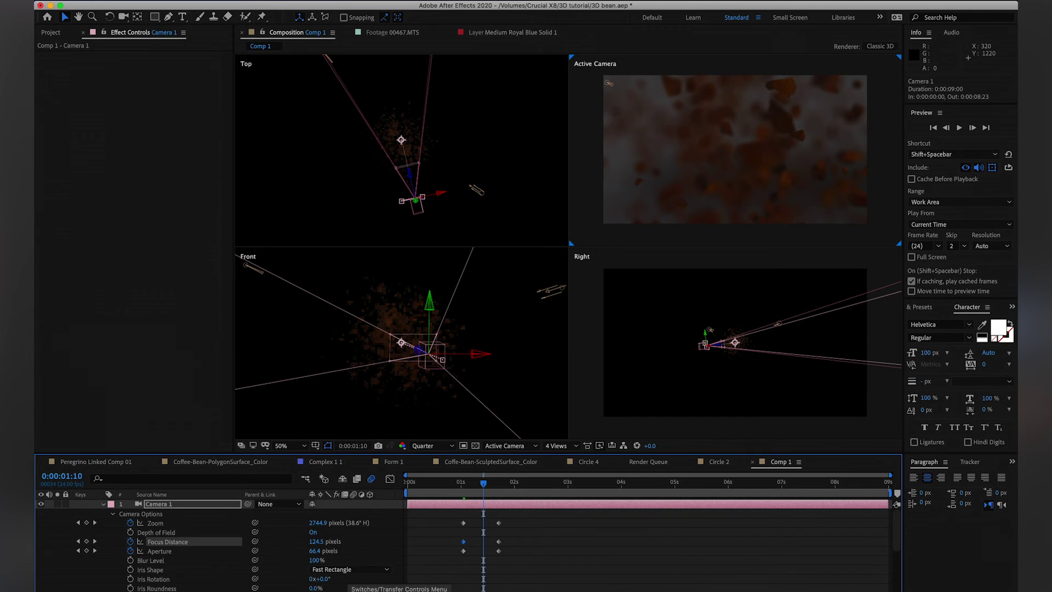
pyautogui.click(365, 567)
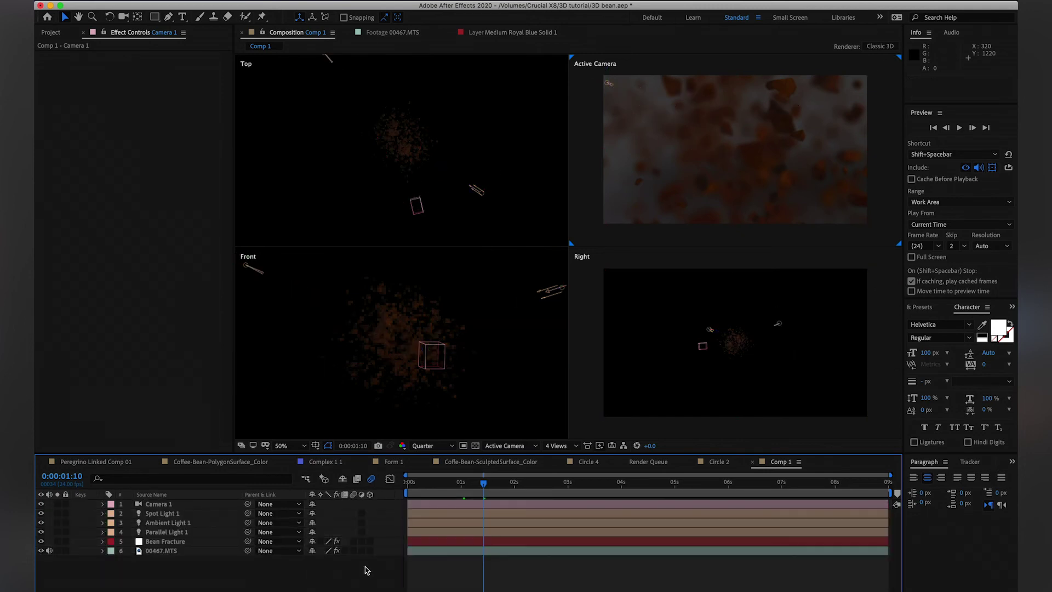
pyautogui.click(353, 542)
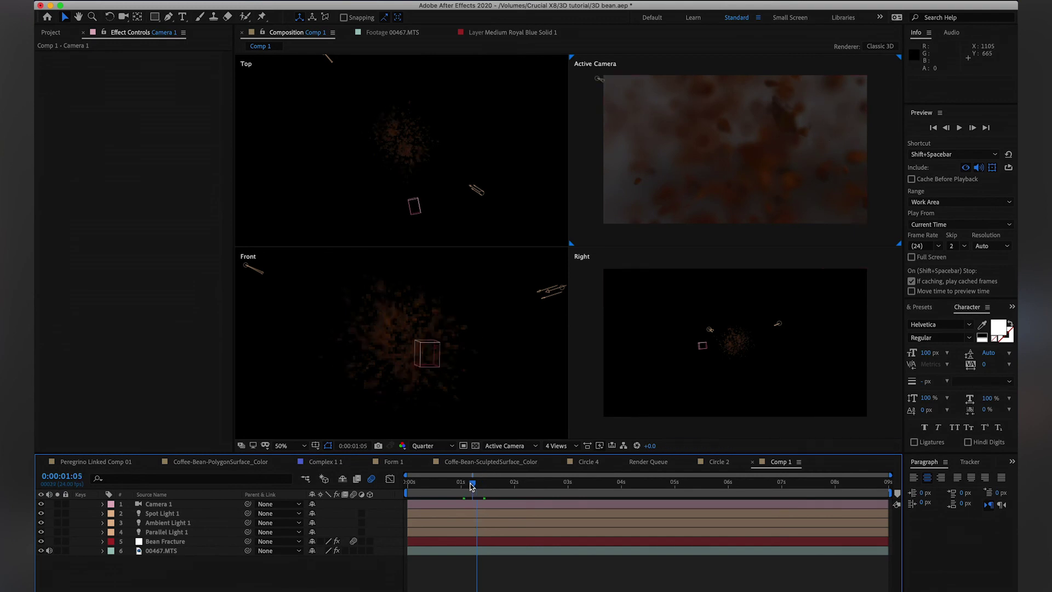
pyautogui.moveTo(473, 487); pyautogui.dragTo(500, 482)
pyautogui.press('u')
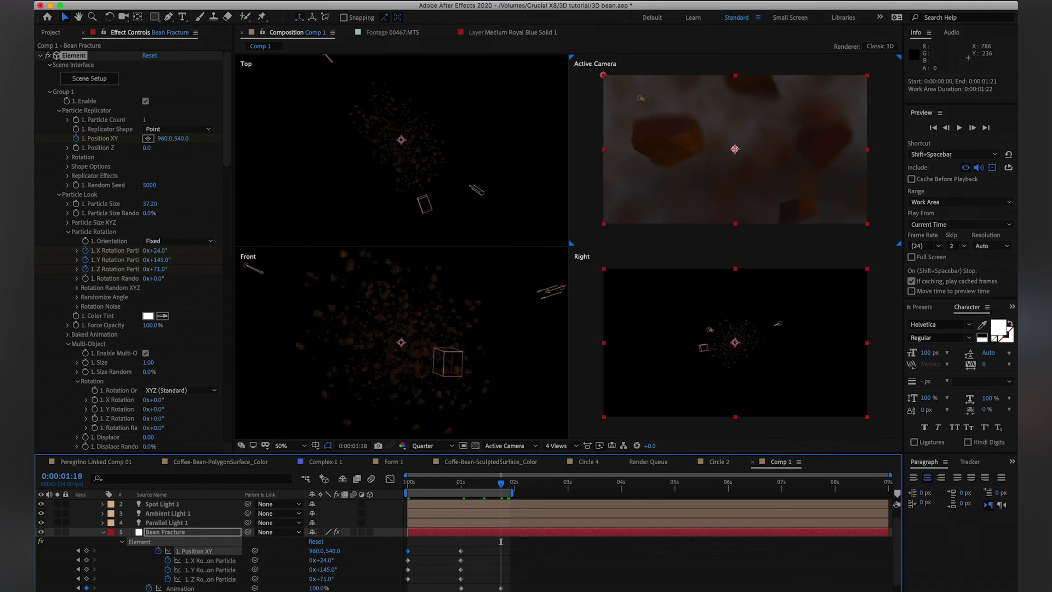
pyautogui.click(373, 1)
pyautogui.moveTo(390, 23)
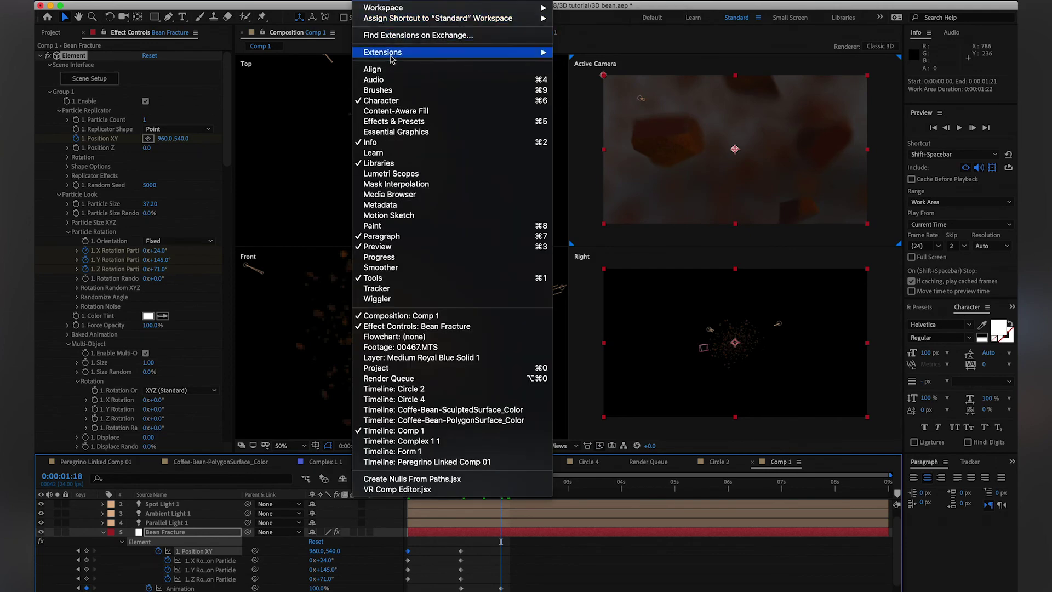
# - Open the Motion Bro extension panel from Window > Extensions and widen it
pyautogui.moveTo(391, 53)
pyautogui.click(628, 83)
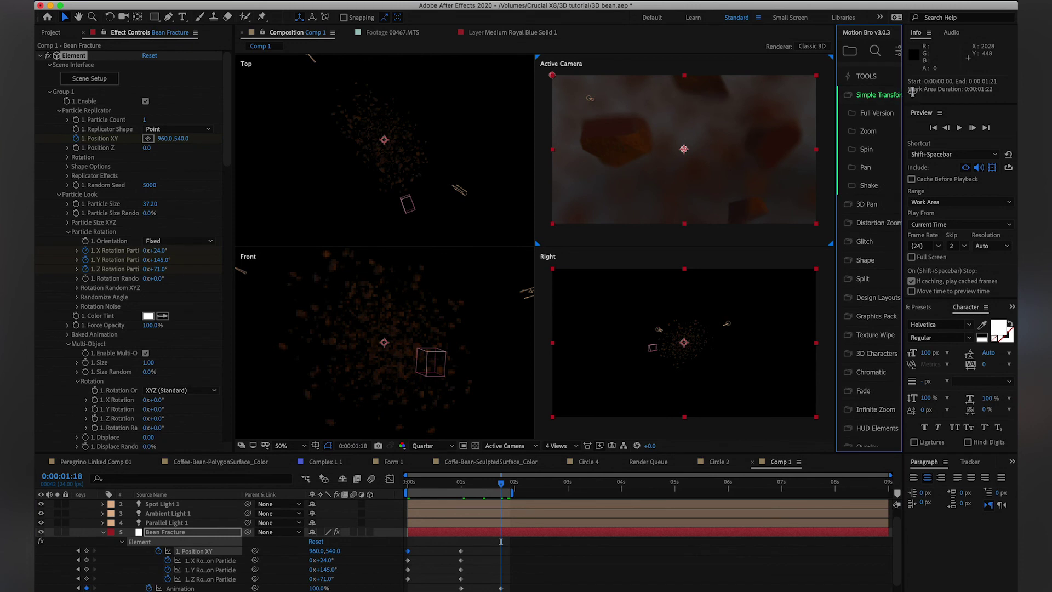
pyautogui.moveTo(835, 139); pyautogui.dragTo(680, 138)
# - Set the viewer to a single Active Camera view and copy the Complex 1 1 HUD layer
pyautogui.click(576, 447)
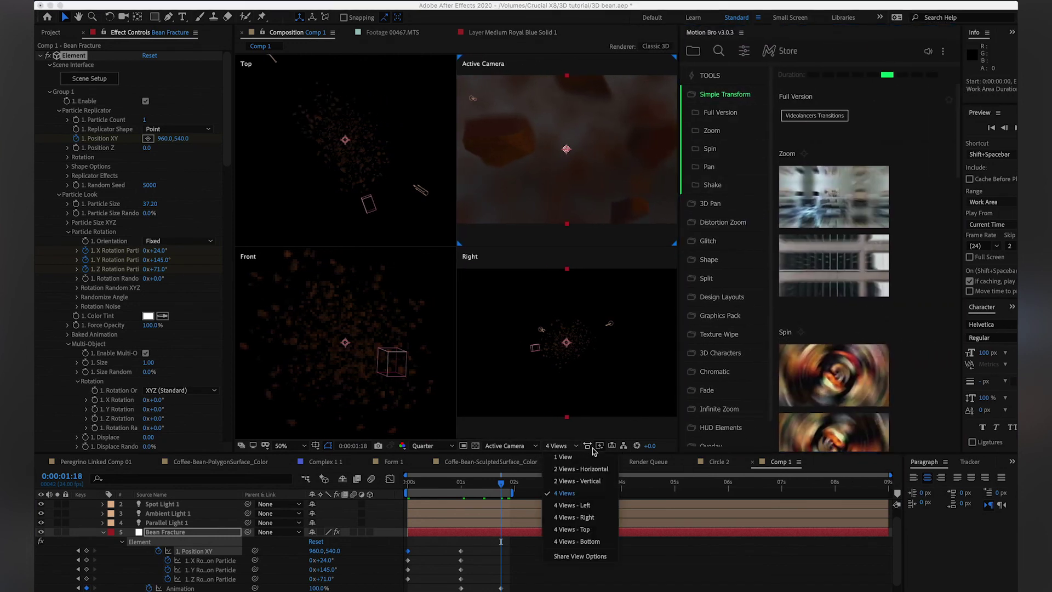
pyautogui.click(584, 456)
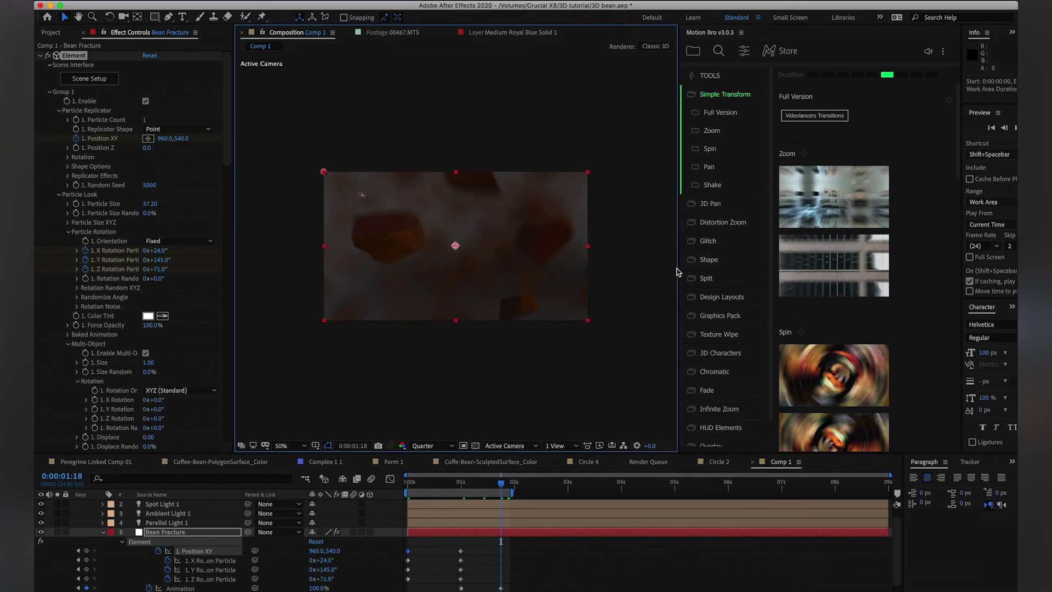
pyautogui.moveTo(679, 268); pyautogui.dragTo(602, 268)
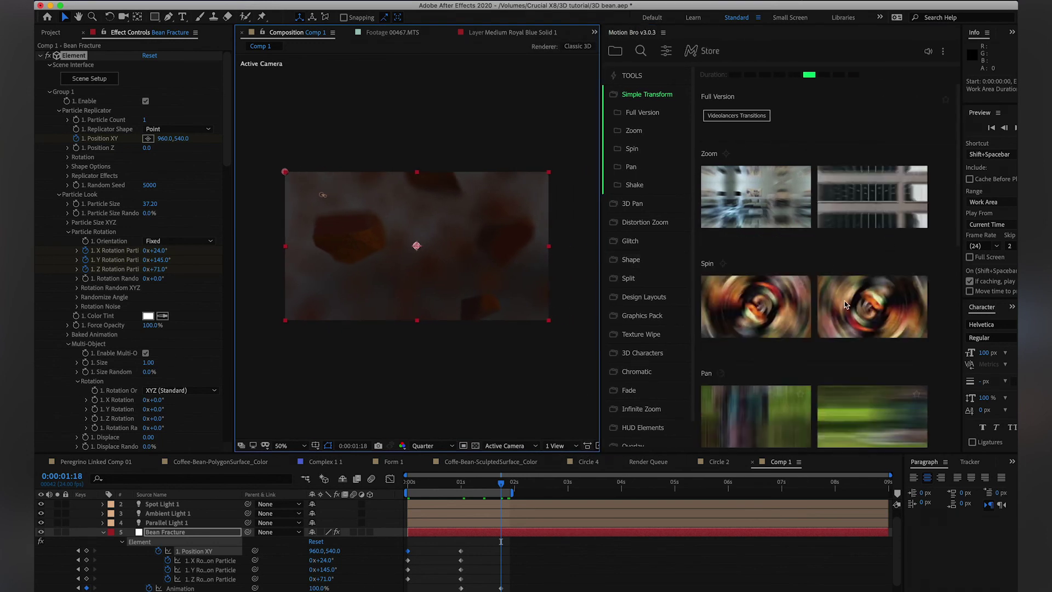
pyautogui.scroll(-3, 846, 303)
pyautogui.scroll(-3, 847, 303)
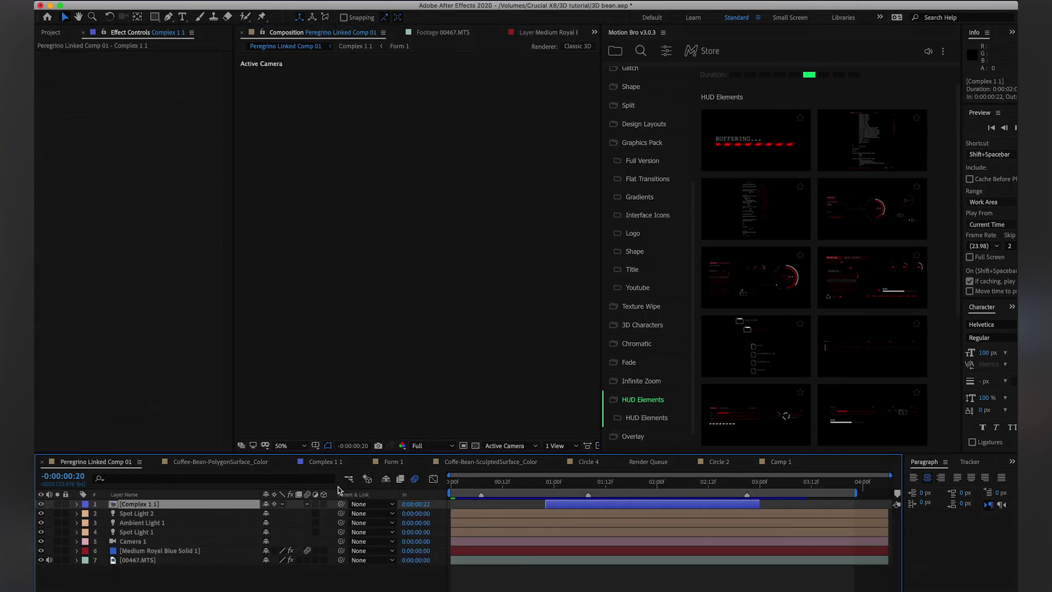
pyautogui.press('super+c')
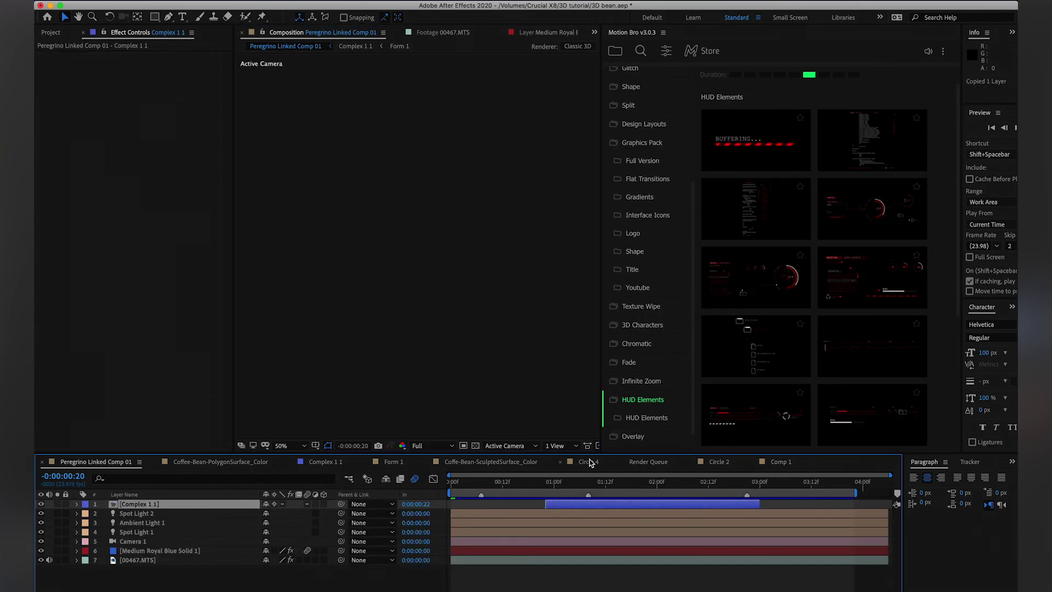
# - Paste the Complex 1 1 HUD layer into Comp 1 at the one-second mark and move it to the top
pyautogui.click(781, 462)
pyautogui.moveTo(473, 484)
pyautogui.mouseDown()
pyautogui.moveTo(457, 486)
pyautogui.moveTo(465, 487)
pyautogui.mouseUp()
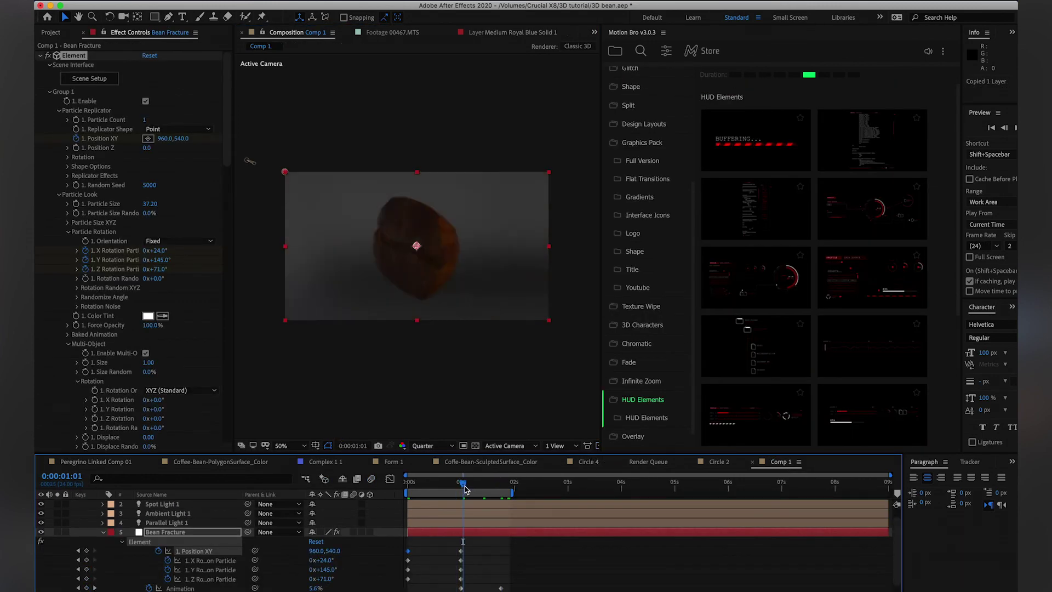
pyautogui.press('super+v')
pyautogui.moveTo(156, 532); pyautogui.dragTo(171, 505)
pyautogui.moveTo(783, 268)
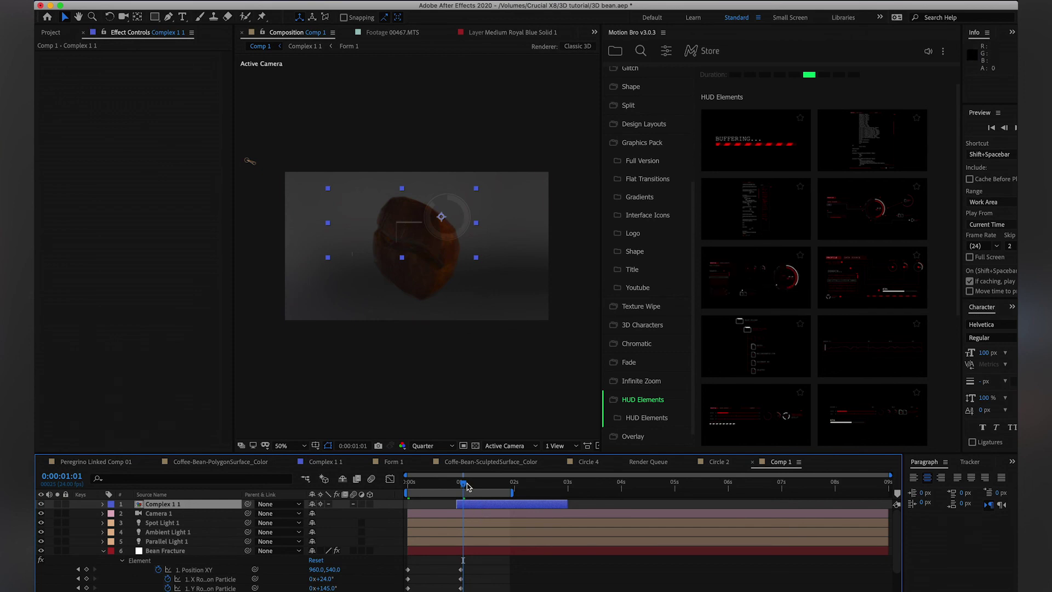
# - Flip the HUD layer horizontally with Transform > Flip Horizontal and check it a few frames back
pyautogui.moveTo(467, 486); pyautogui.dragTo(500, 486)
pyautogui.rightClick(501, 503)
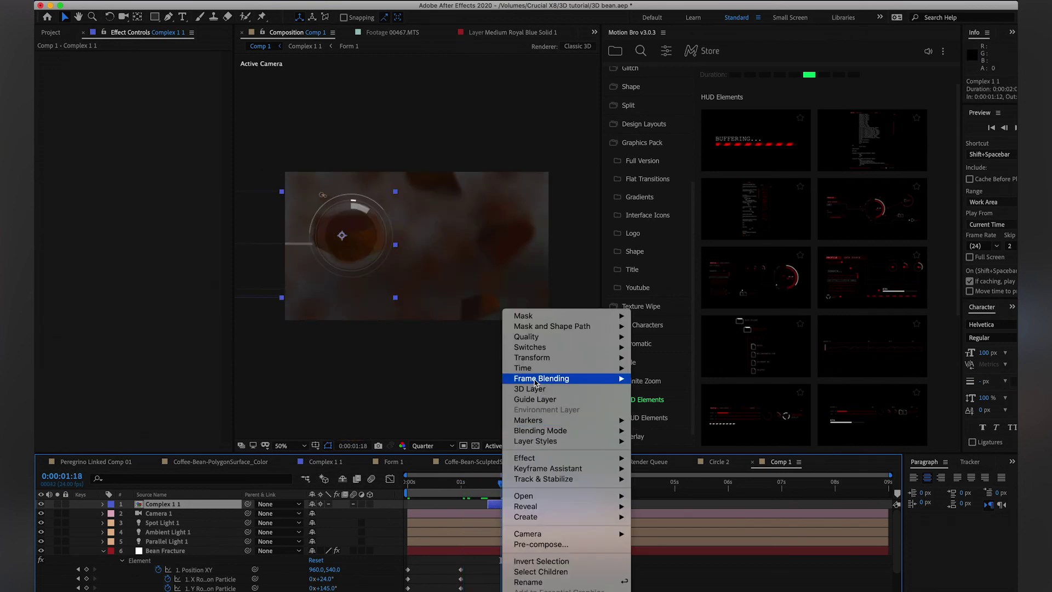
pyautogui.moveTo(581, 358)
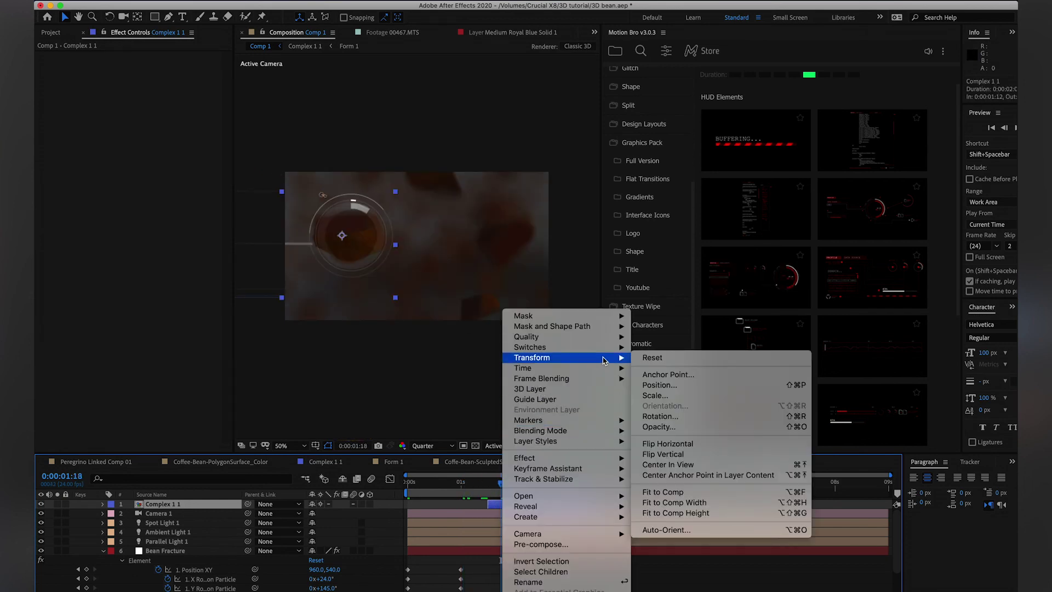
pyautogui.click(702, 447)
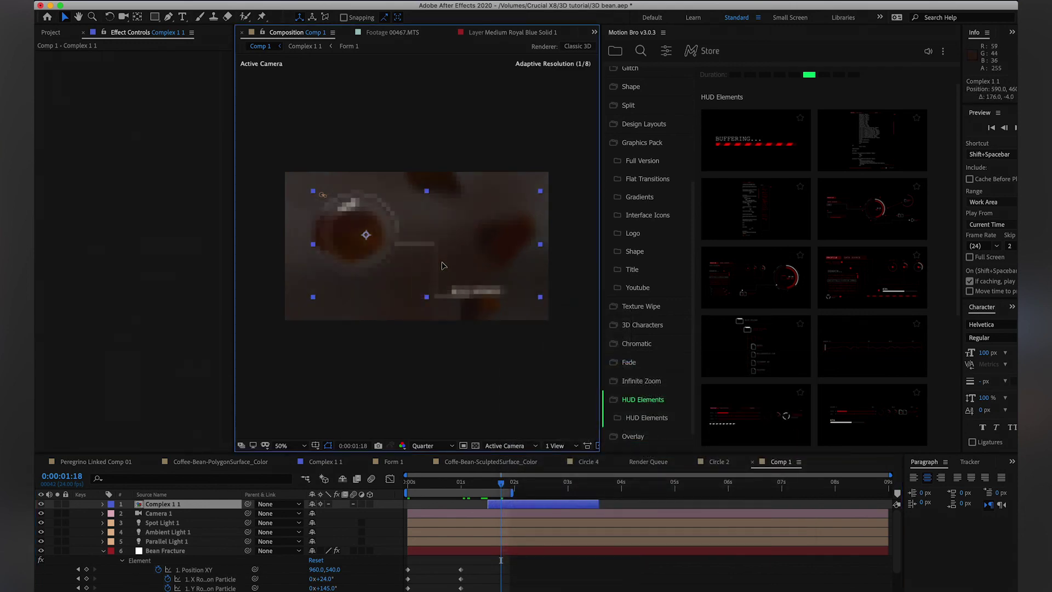
pyautogui.moveTo(501, 484); pyautogui.dragTo(448, 486)
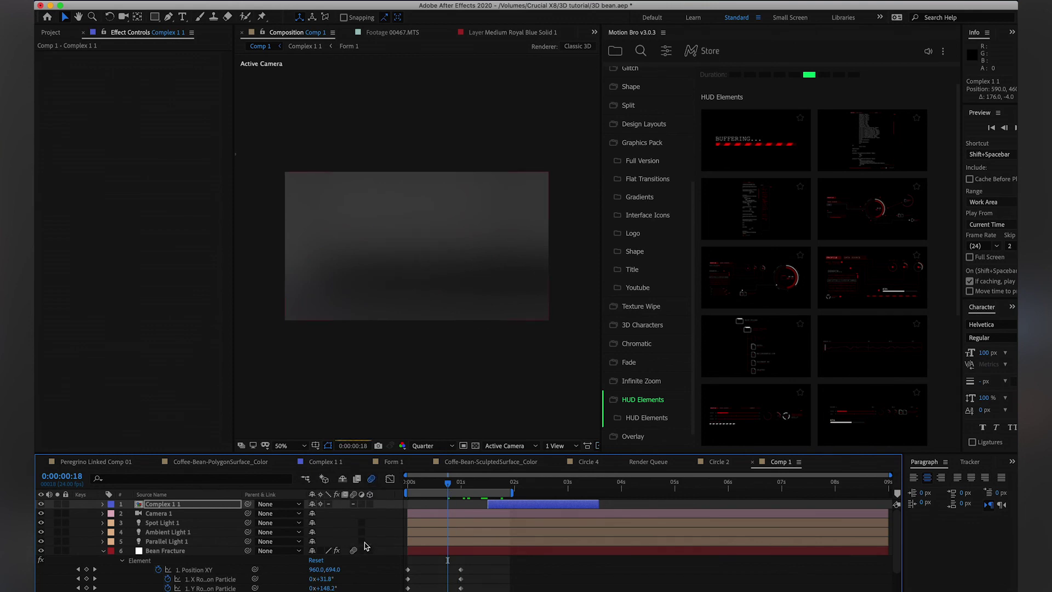
# - Preview the comp from the start, then select Bean Fracture's keyframes and apply easing
pyautogui.press('Home')
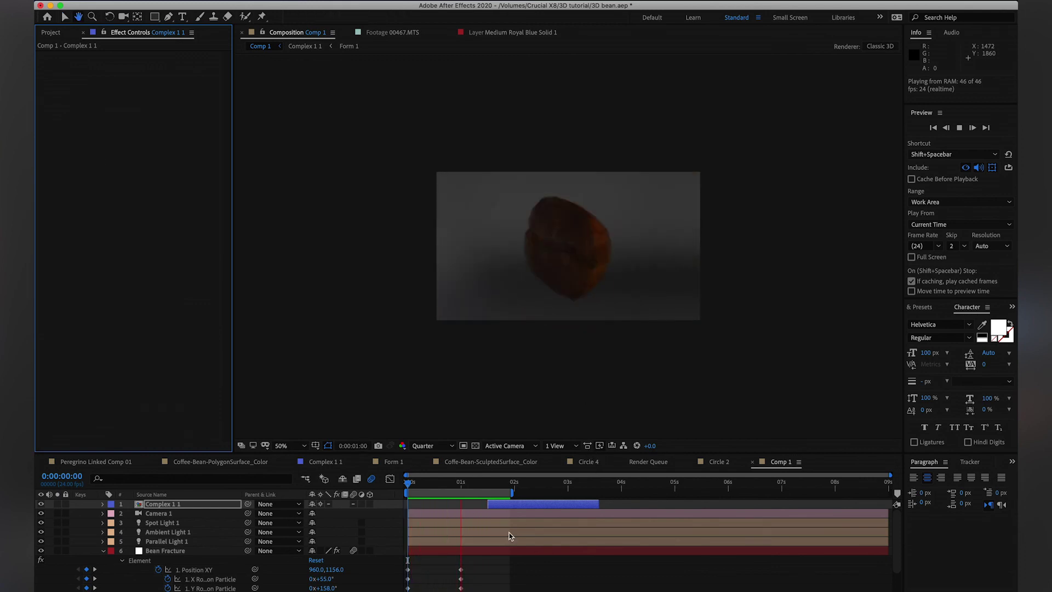
pyautogui.press('k')
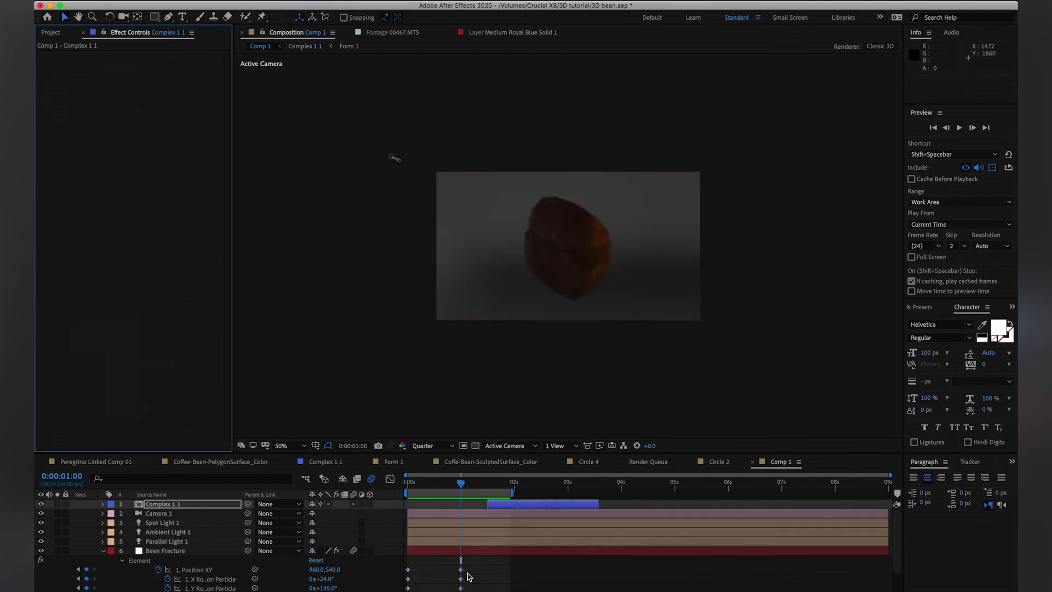
pyautogui.scroll(-3, 469, 550)
pyautogui.click(448, 525)
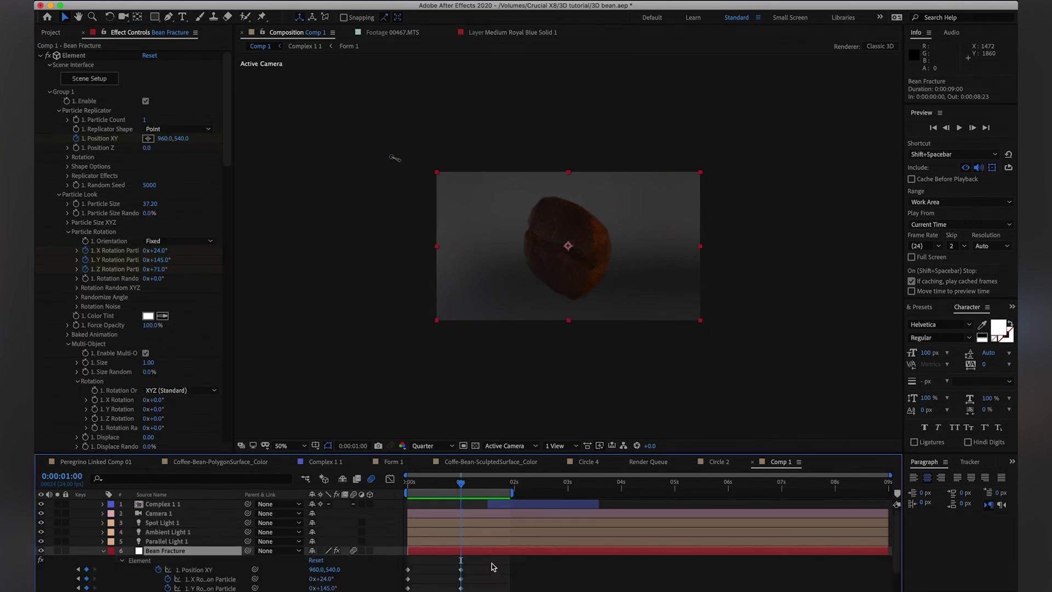
pyautogui.scroll(-3, 466, 526)
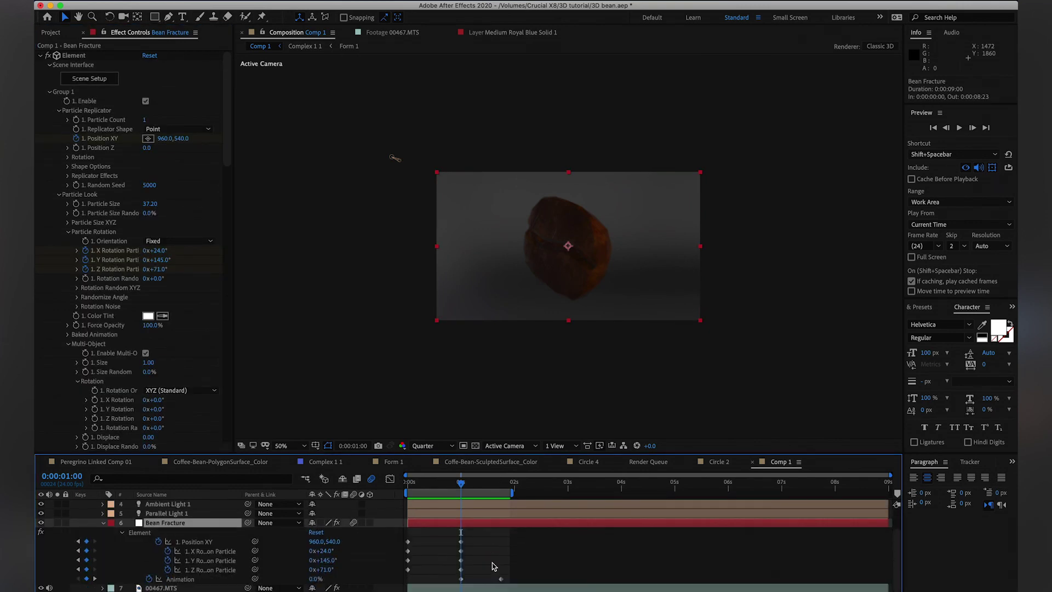
pyautogui.press('space')
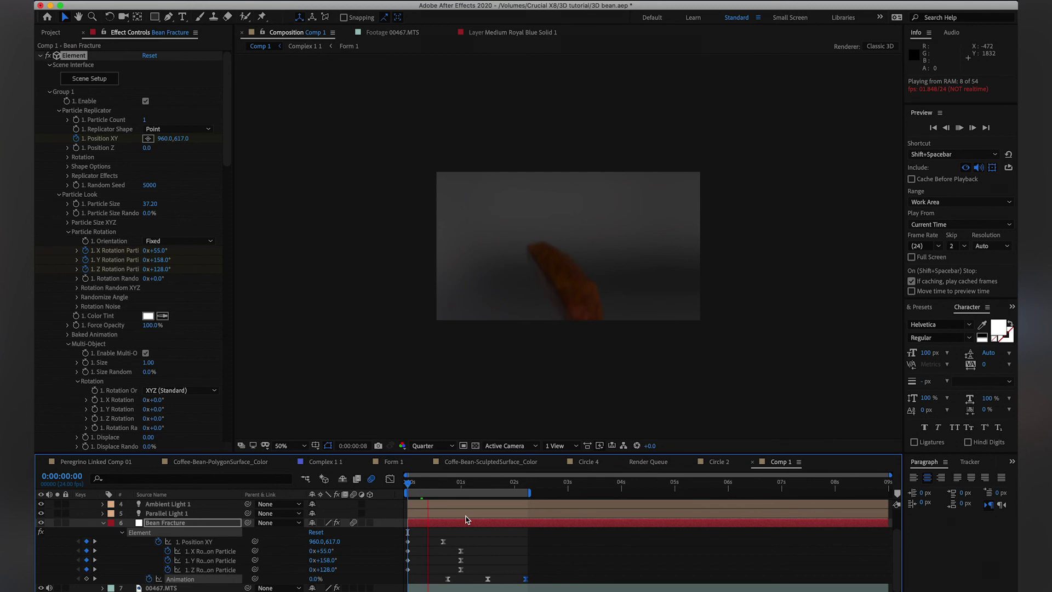